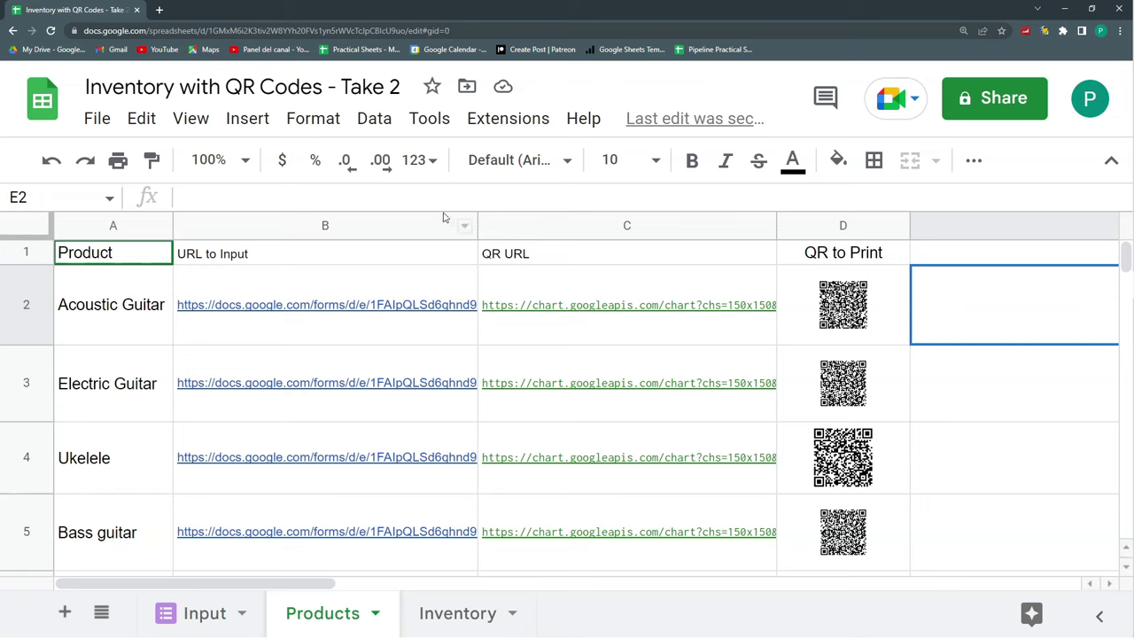
- Narrow the URL to Input and QR URL columns on the Products sheet
left_click_drag(476, 225, 357, 225)
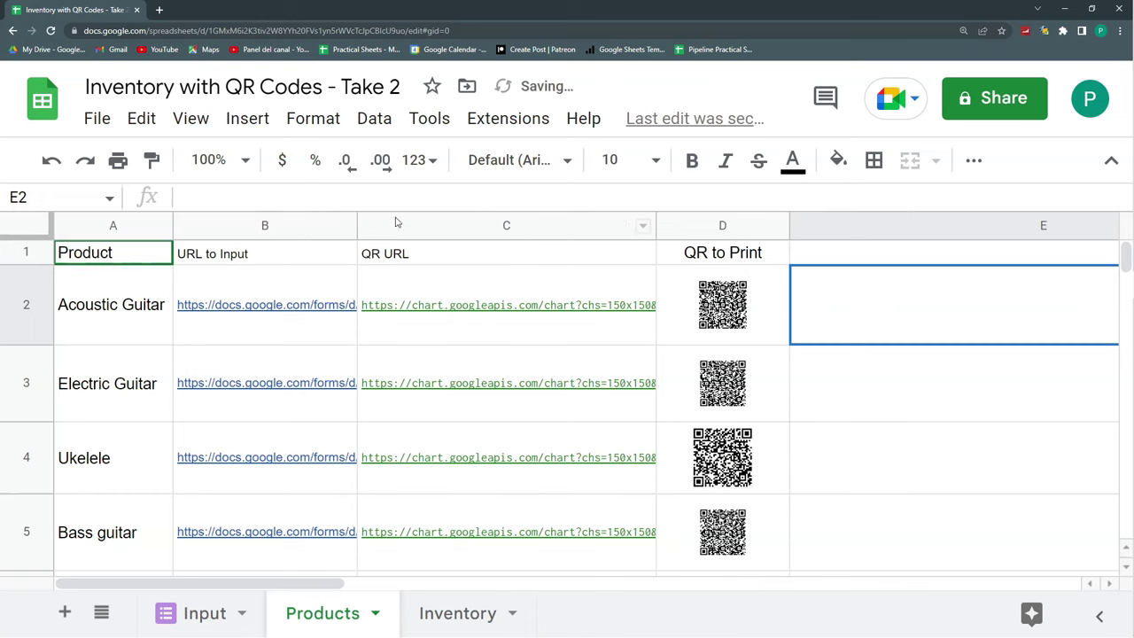
left_click(615, 225)
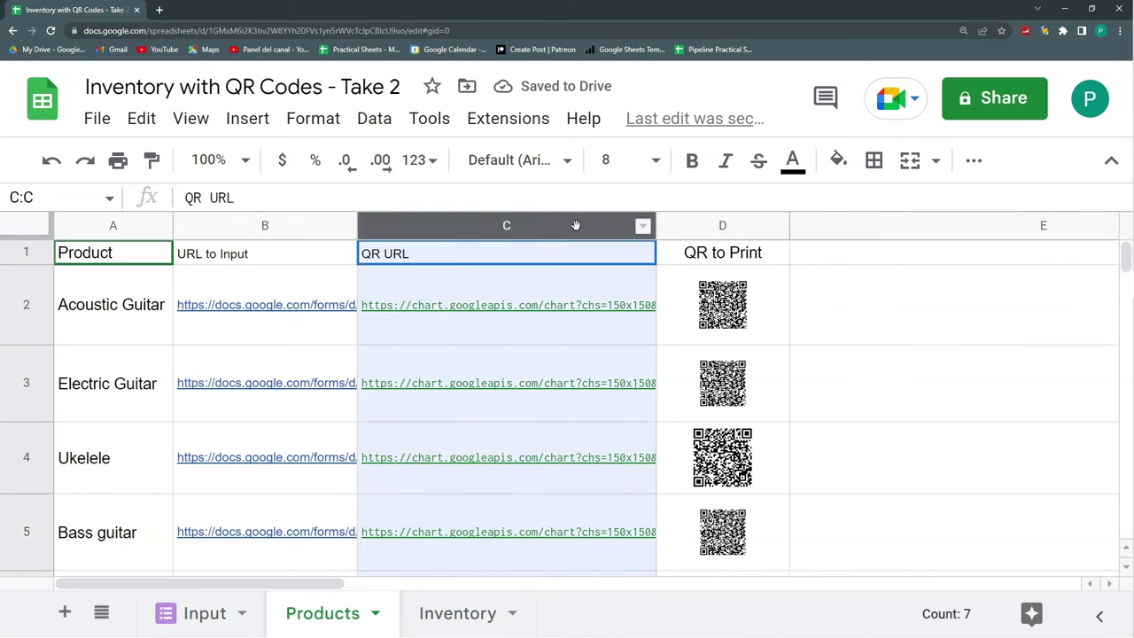
left_click(665, 281)
left_click_drag(656, 225, 562, 225)
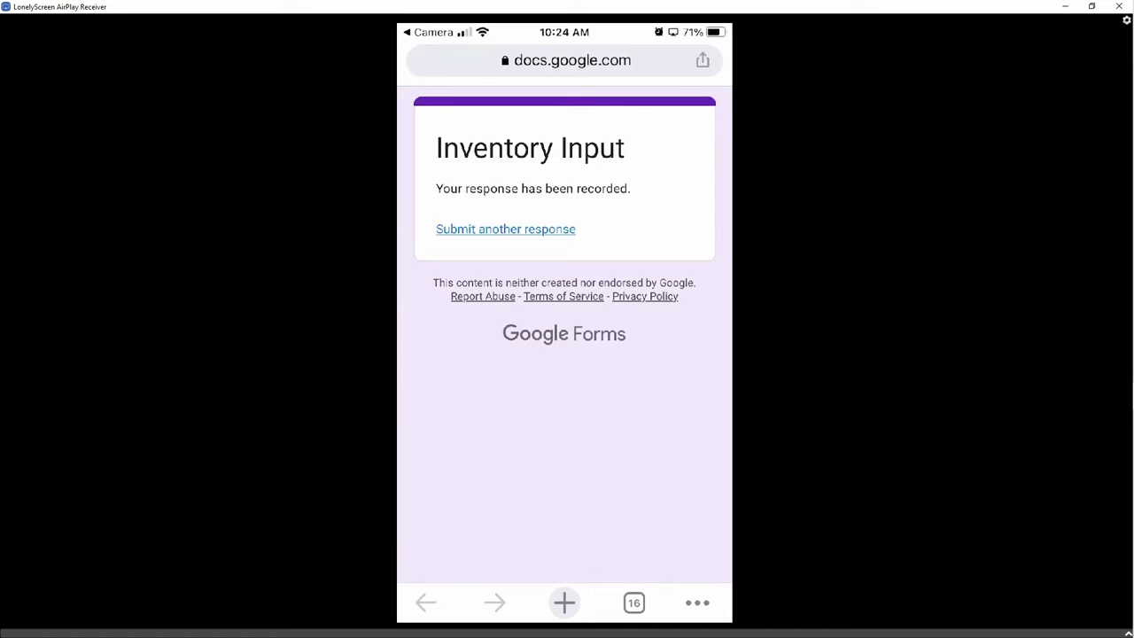
- Switch back to the inventory spreadsheet and check the newest form response on the Input sheet against the stock quantities on Inventory
key("alt+Tab")
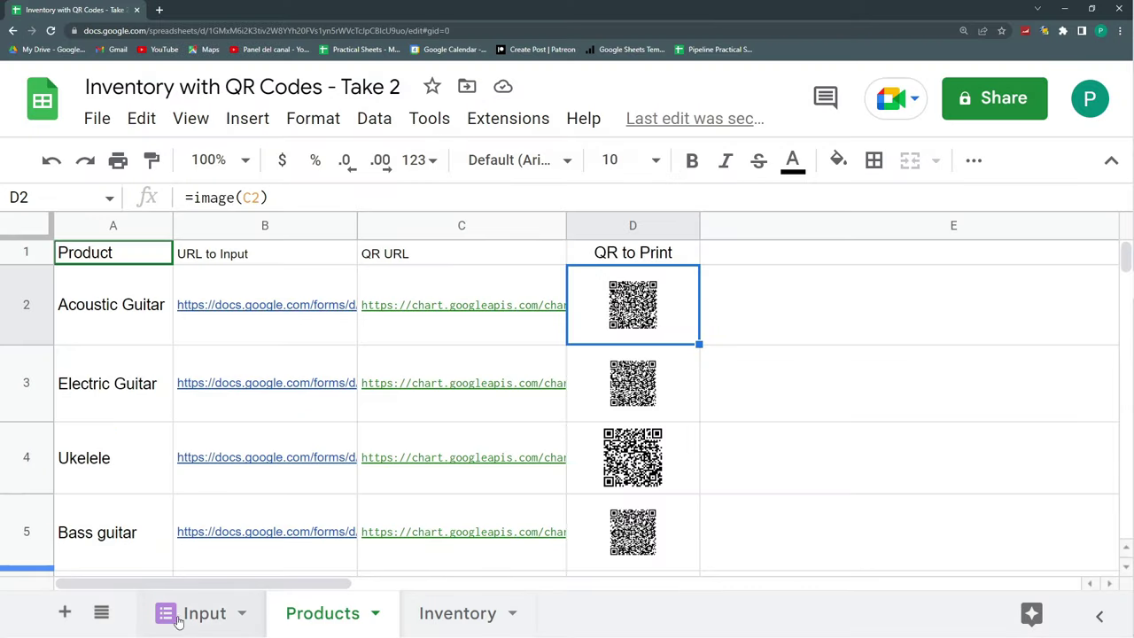
left_click(197, 624)
left_click_drag(139, 481, 253, 484)
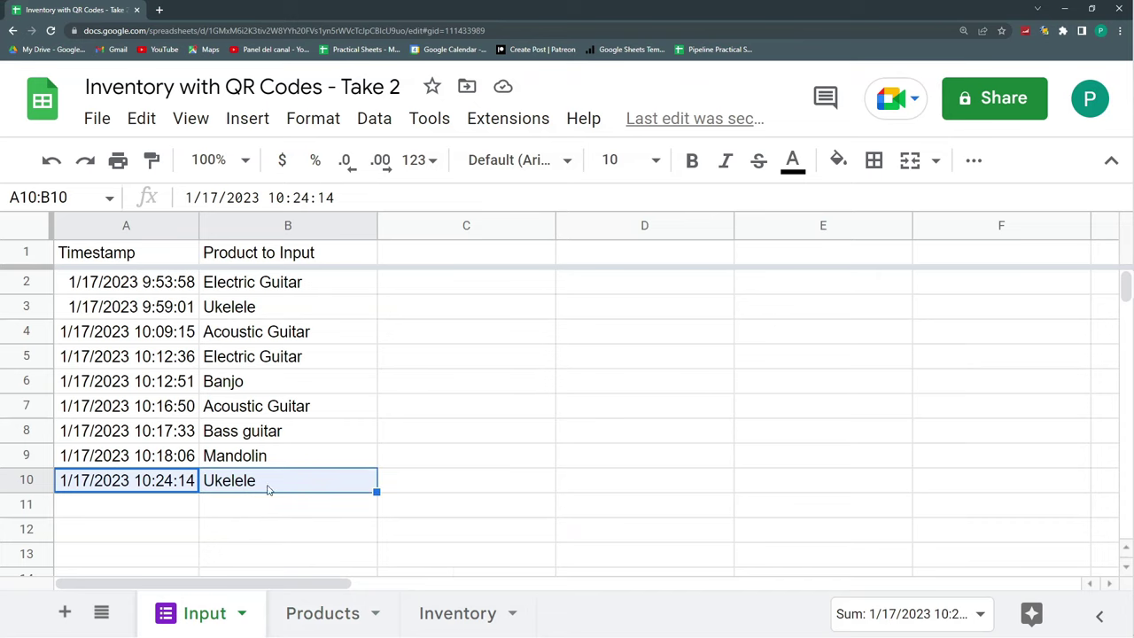
left_click(453, 627)
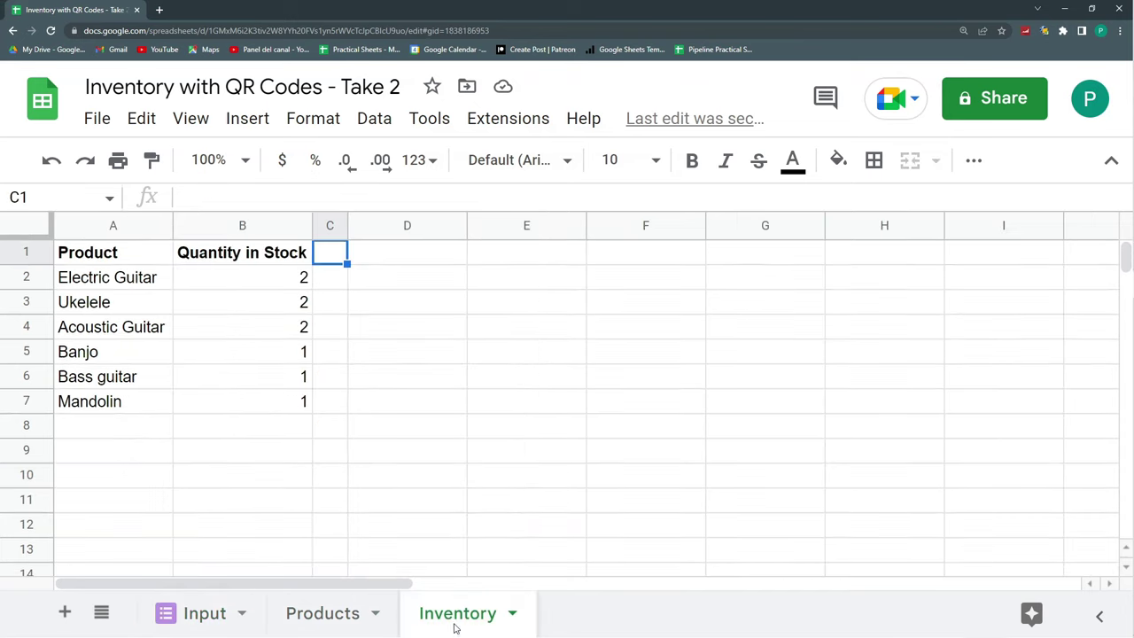
left_click_drag(288, 290, 283, 401)
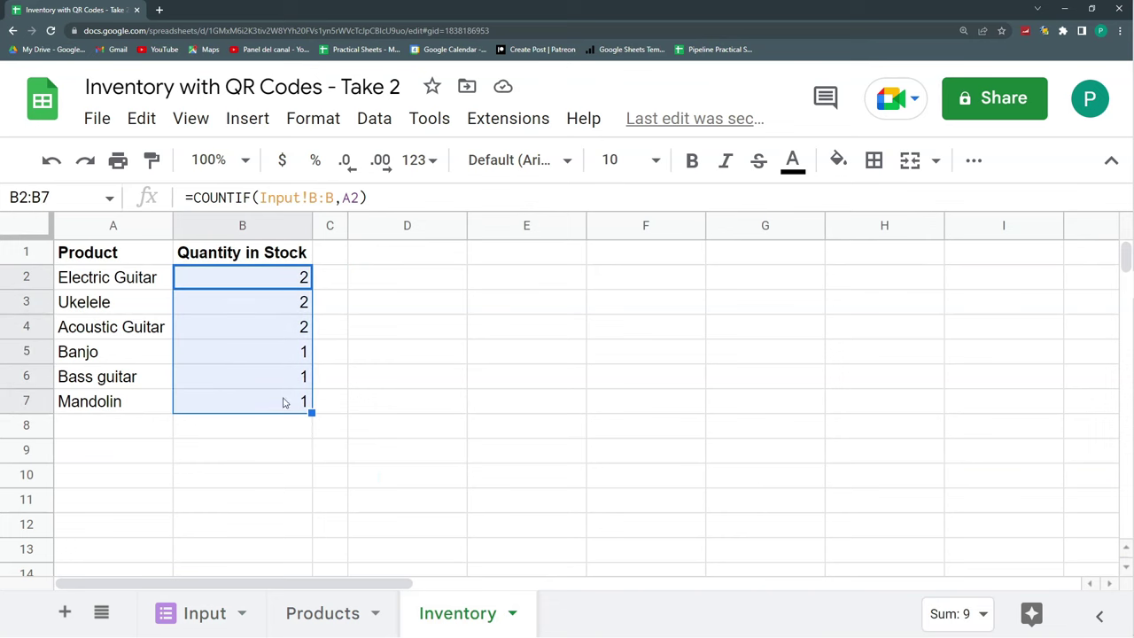
left_click(205, 618)
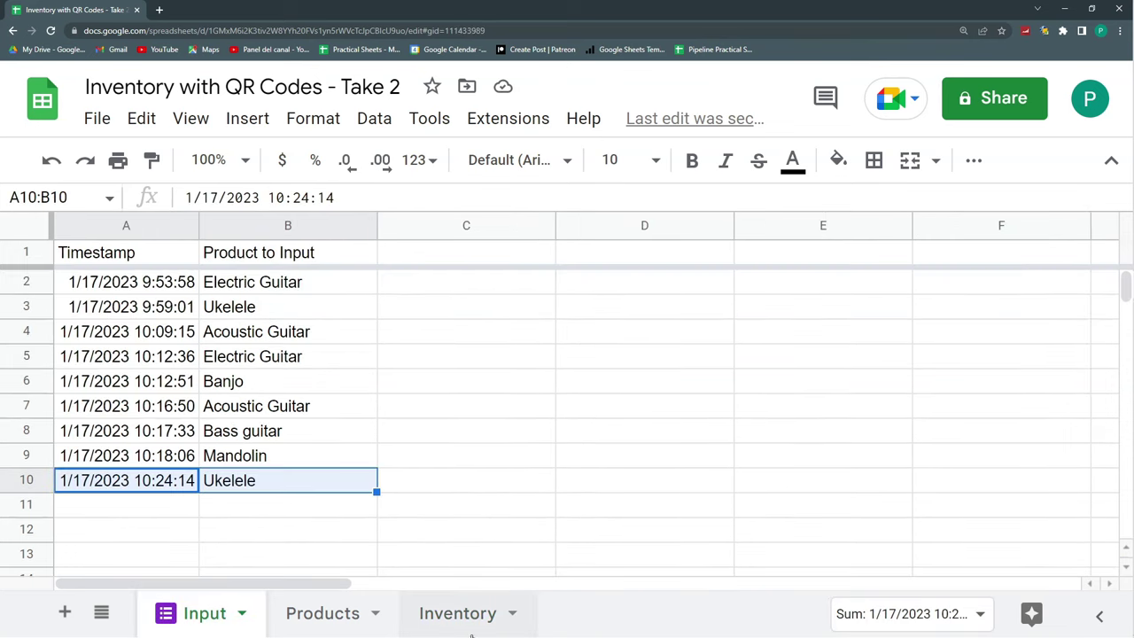
left_click(469, 626)
- Return to the Products sheet and inspect the Acoustic Guitar QR code formula in cell D2
left_click(308, 614)
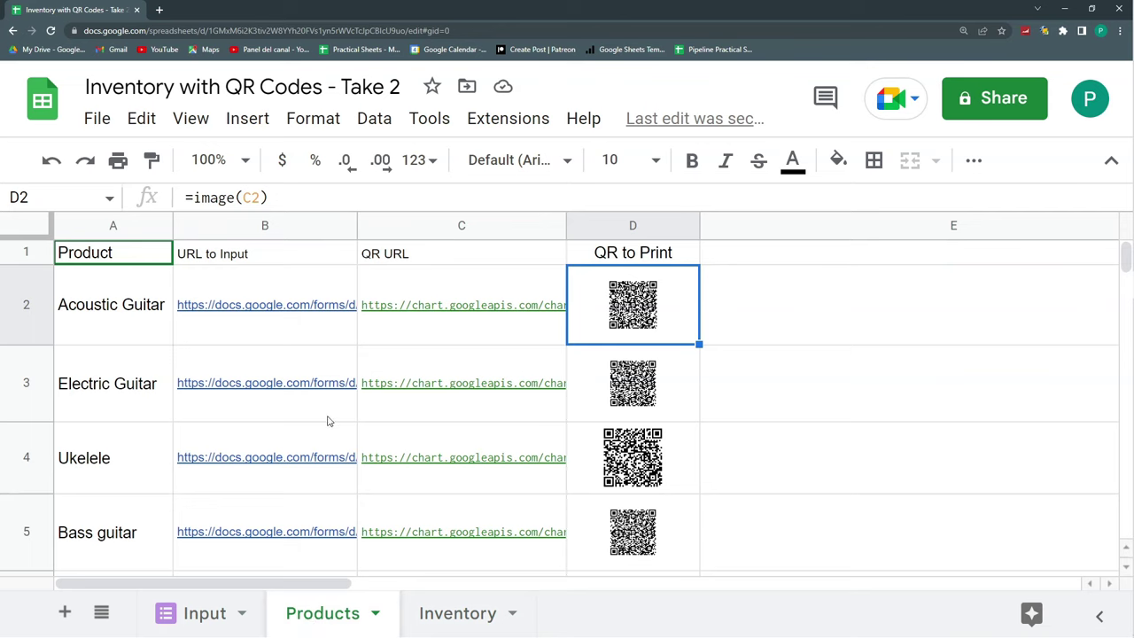
mouse_move(325, 430)
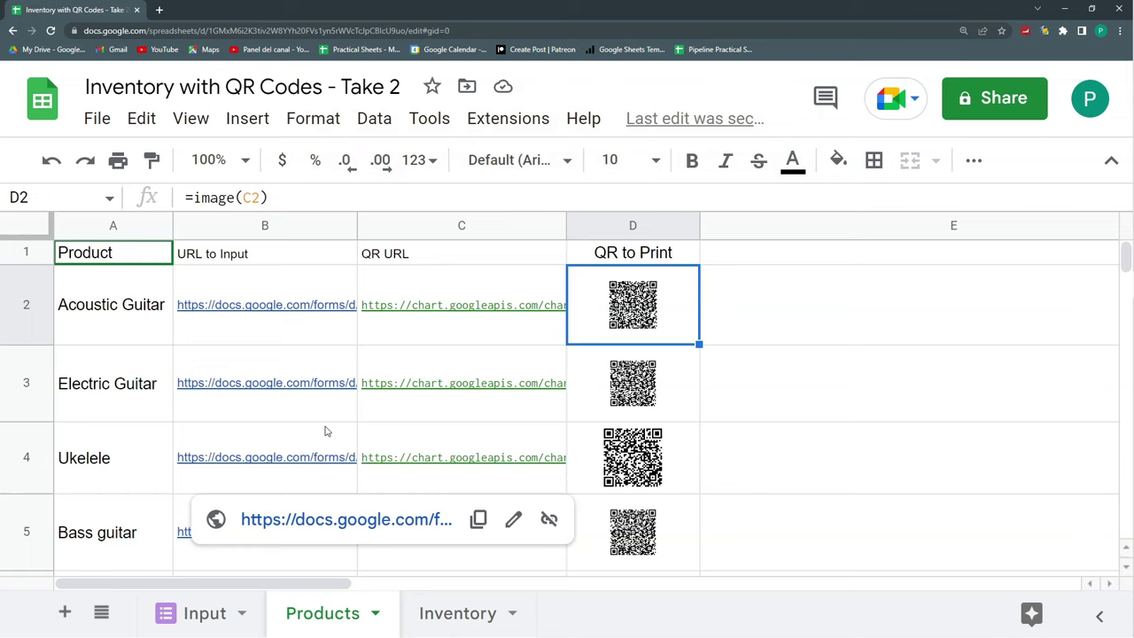
key("Down")
key("Right")
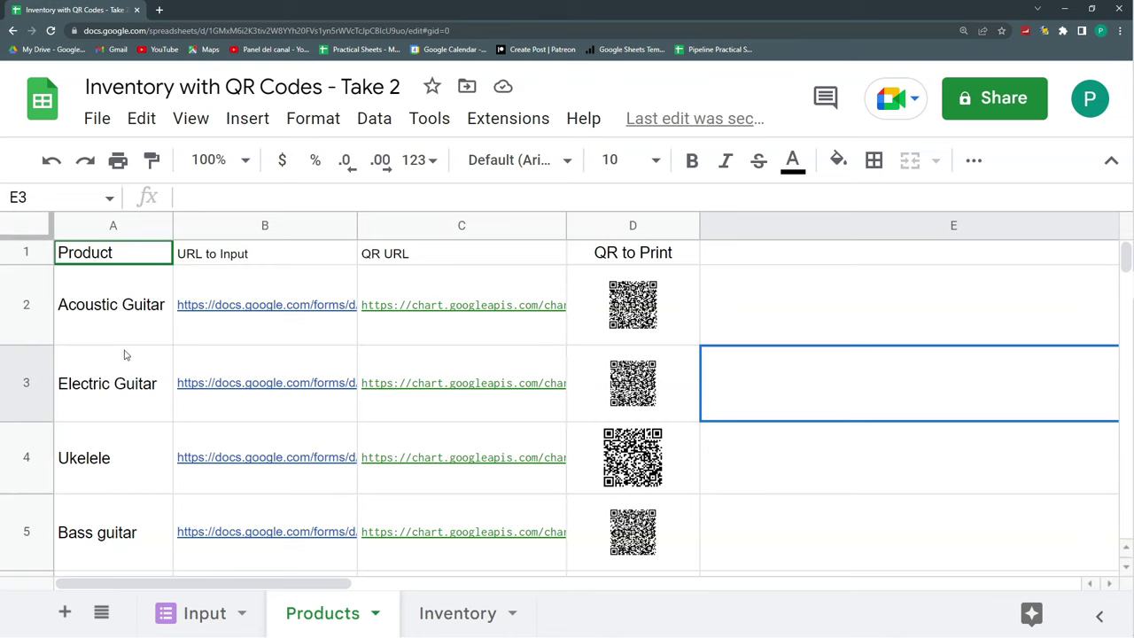
left_click(665, 342)
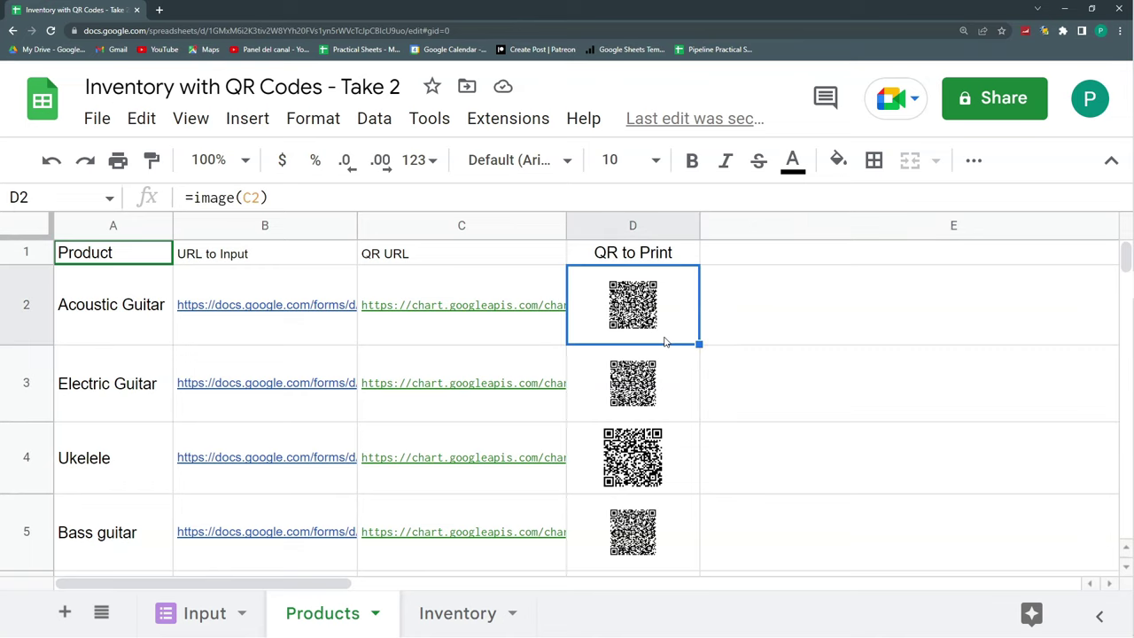
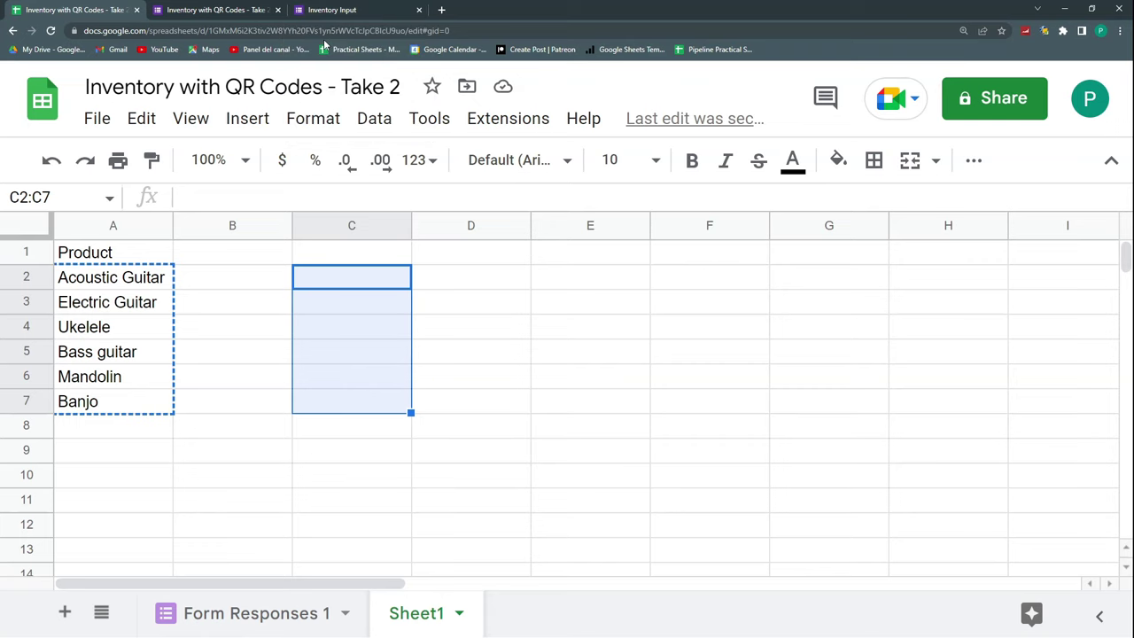
- Try the Acoustic Guitar, Electric Guitar and Ukelele options on the Inventory Input form, ending on Acoustic Guitar
left_click(337, 11)
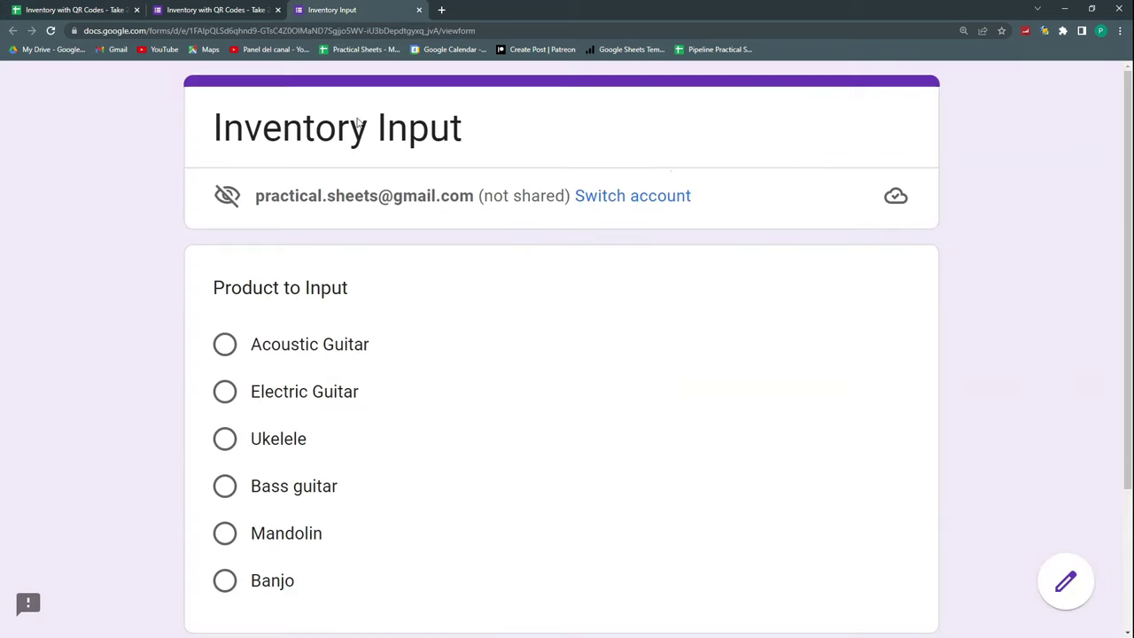
left_click(321, 351)
left_click(296, 398)
left_click(277, 440)
left_click(270, 353)
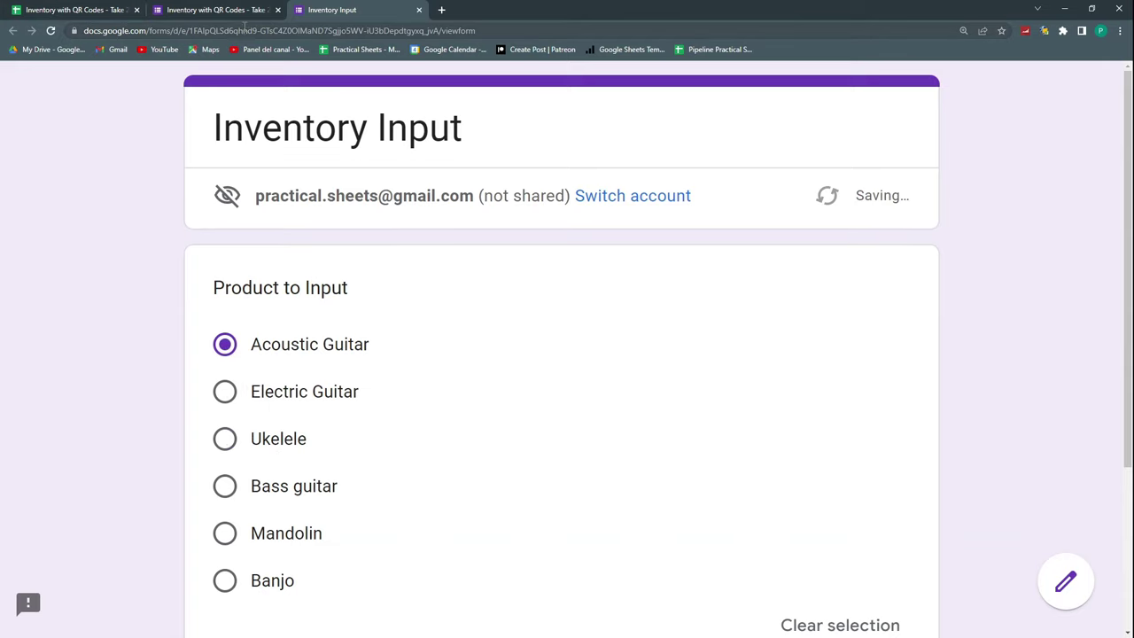
- Copy the live form's URL and paste it into B2 of Sheet1 under a new B1 header "URL to Input"
key("ctrl+l")
key("ctrl+c")
left_click(102, 7)
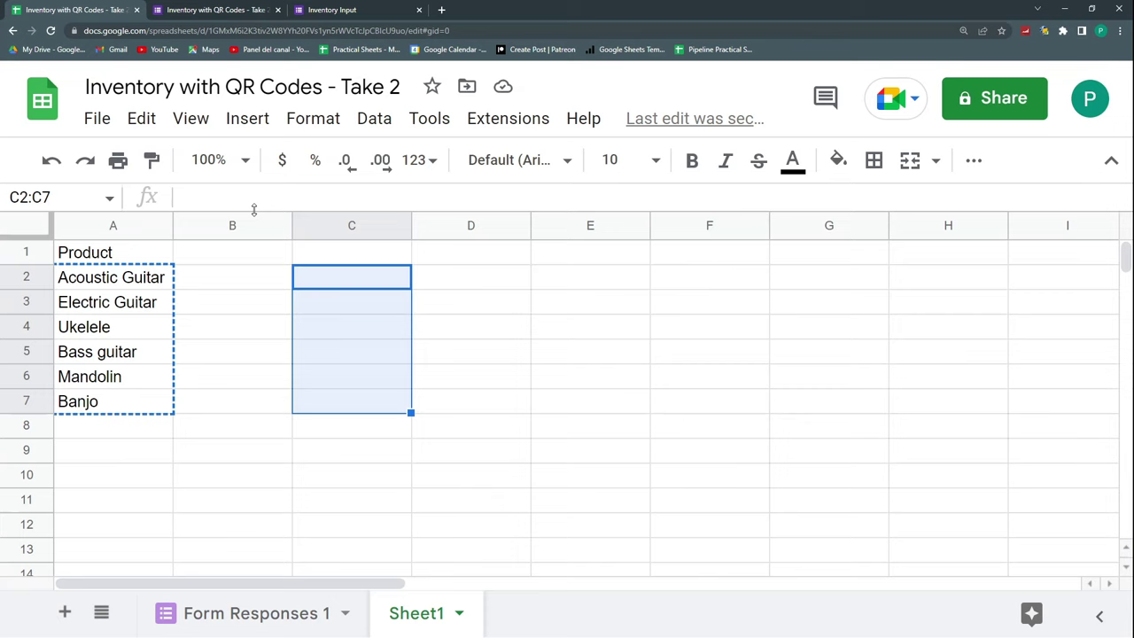
left_click(233, 255)
type("UR")
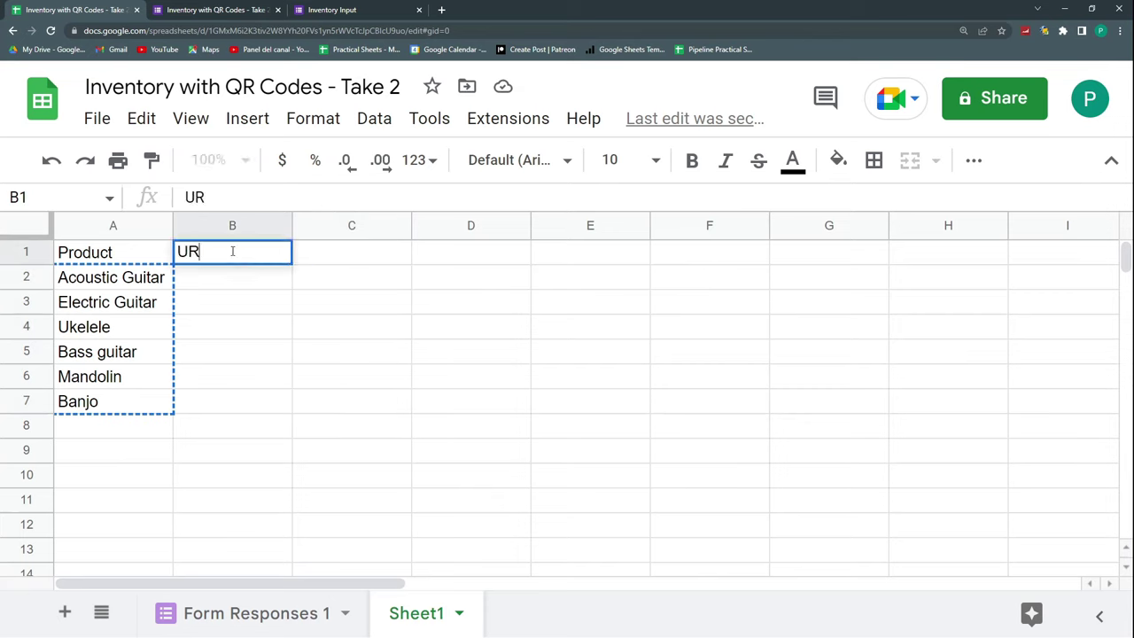
type("L to Input")
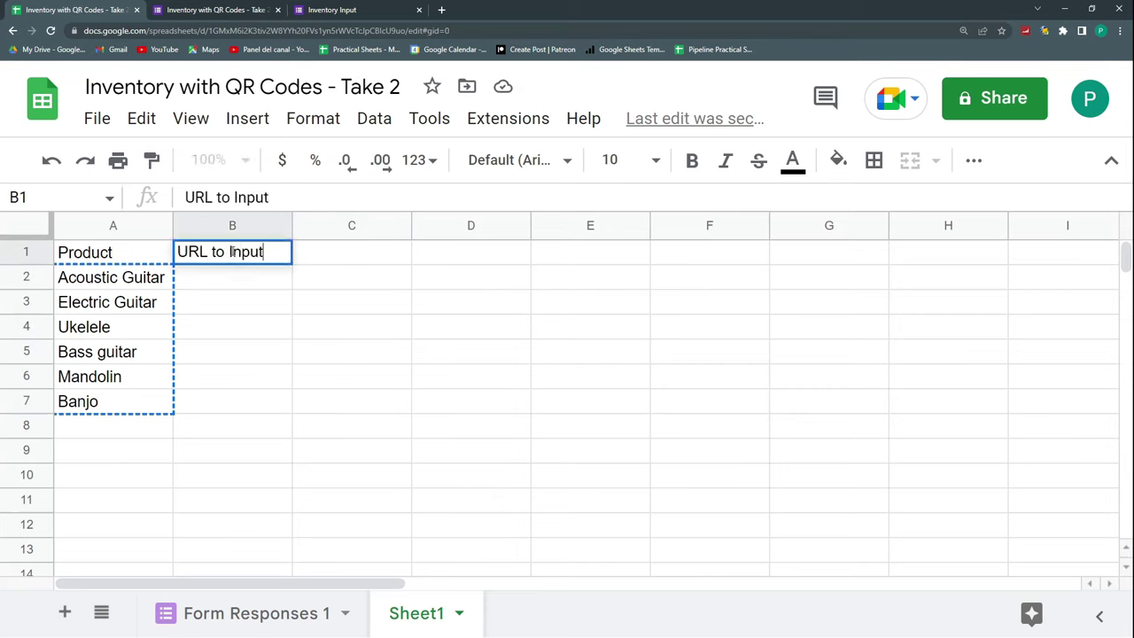
key("Return")
key("ctrl+v")
- Fill the form URL from B2 down to B7 so every product row has it
left_click(248, 327)
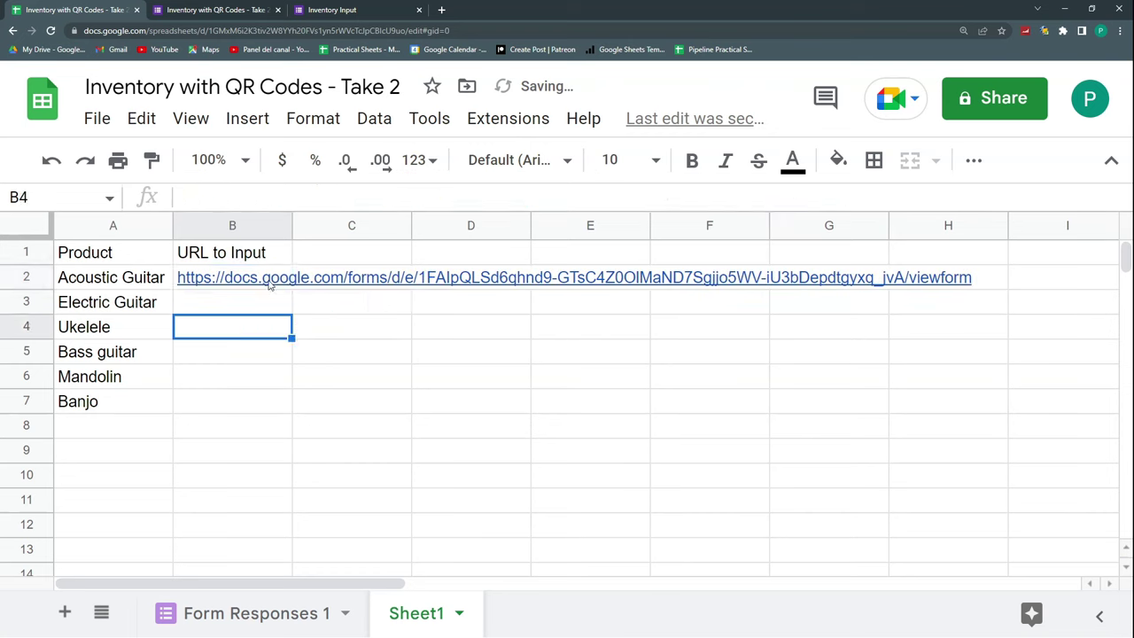
left_click(287, 284)
left_click_drag(290, 288, 291, 401)
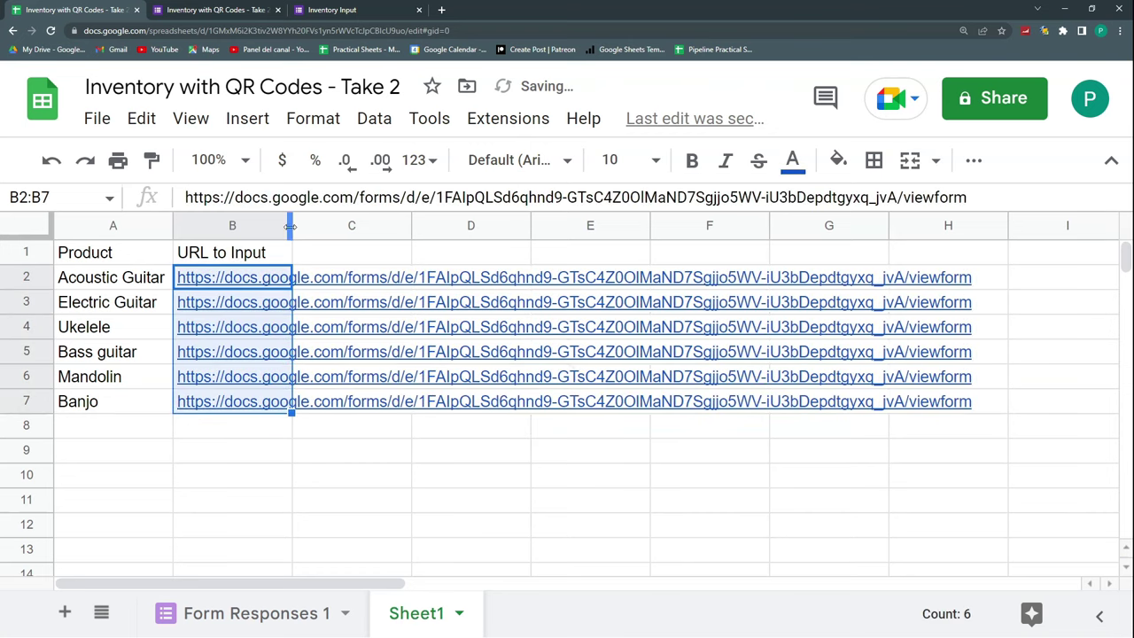
left_click(335, 305)
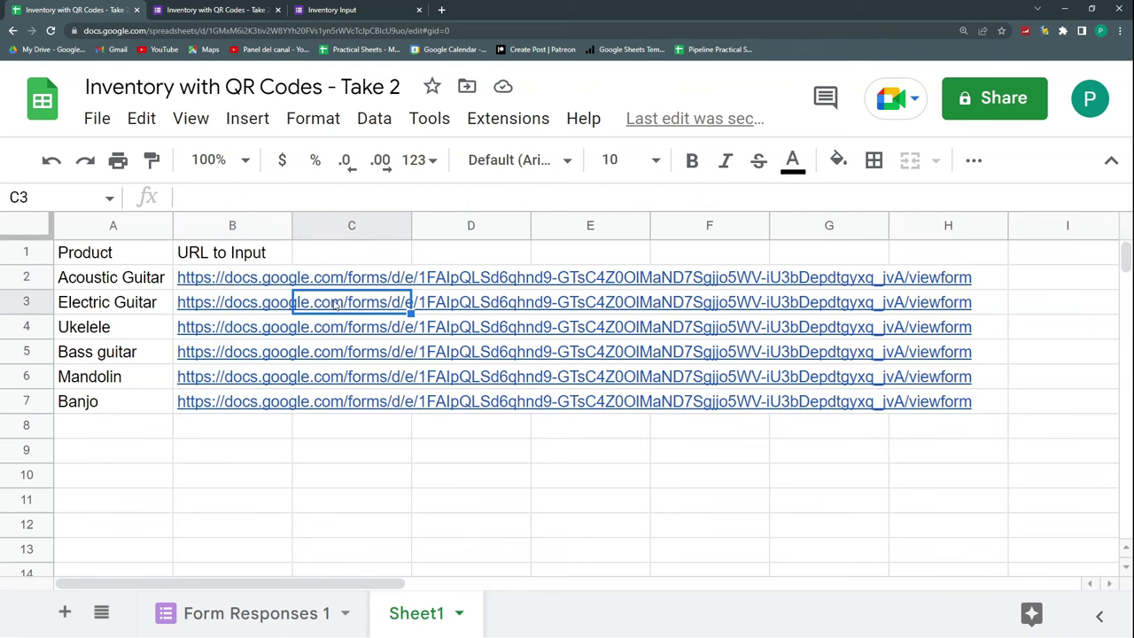
left_click(246, 286)
left_click(120, 354)
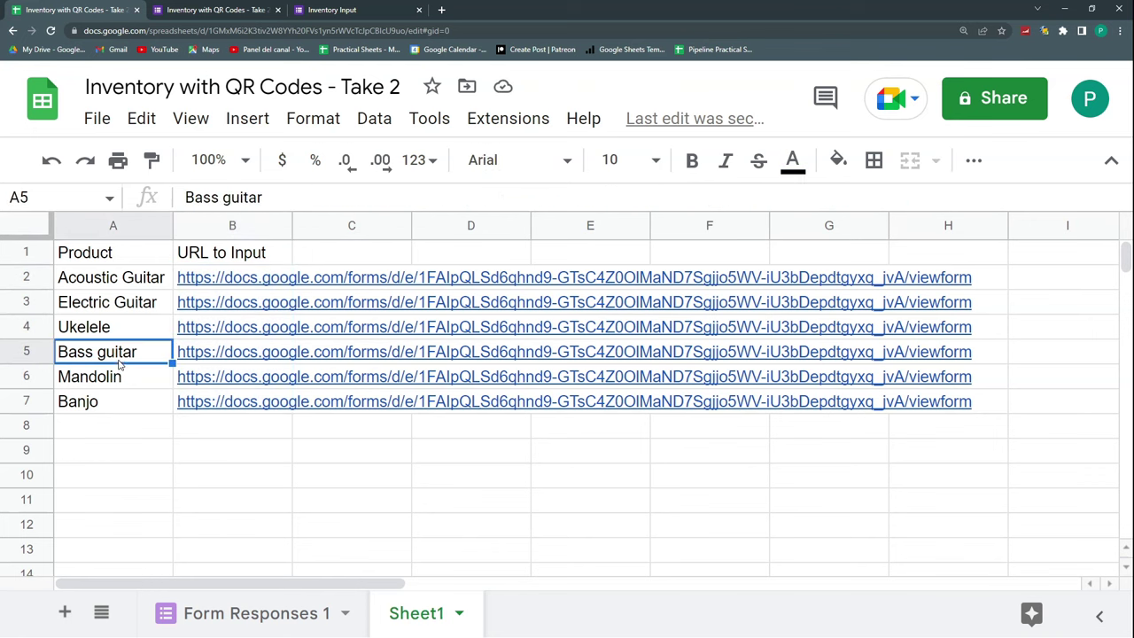
- Open the form from the link in B2 and submit a response with Electric Guitar as the product
left_click(194, 282)
left_click(268, 315)
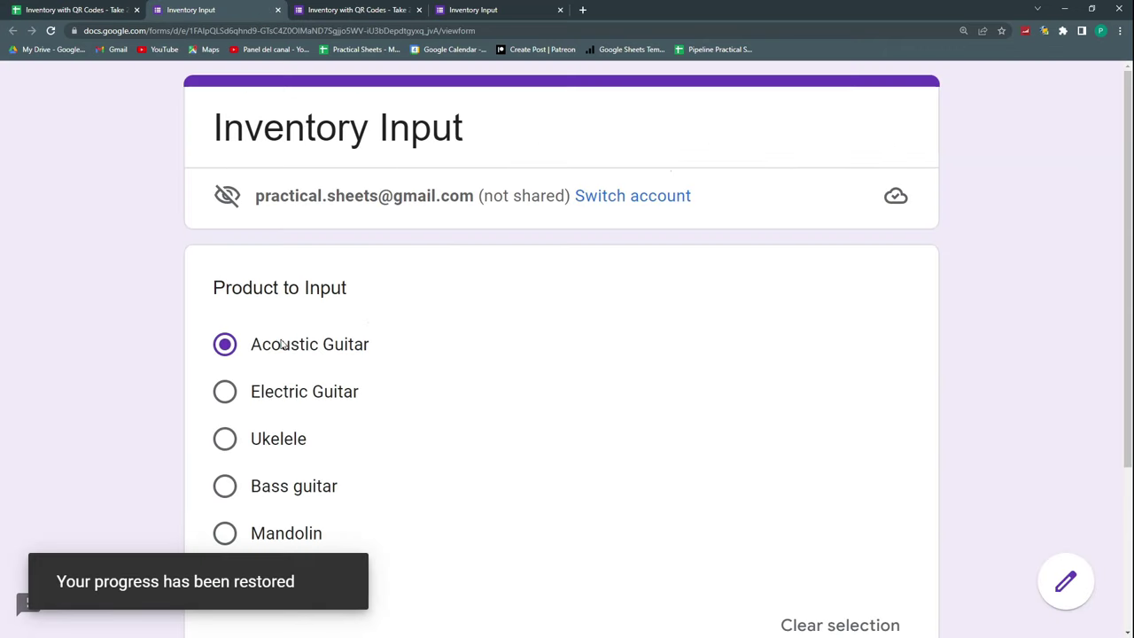
left_click(225, 392)
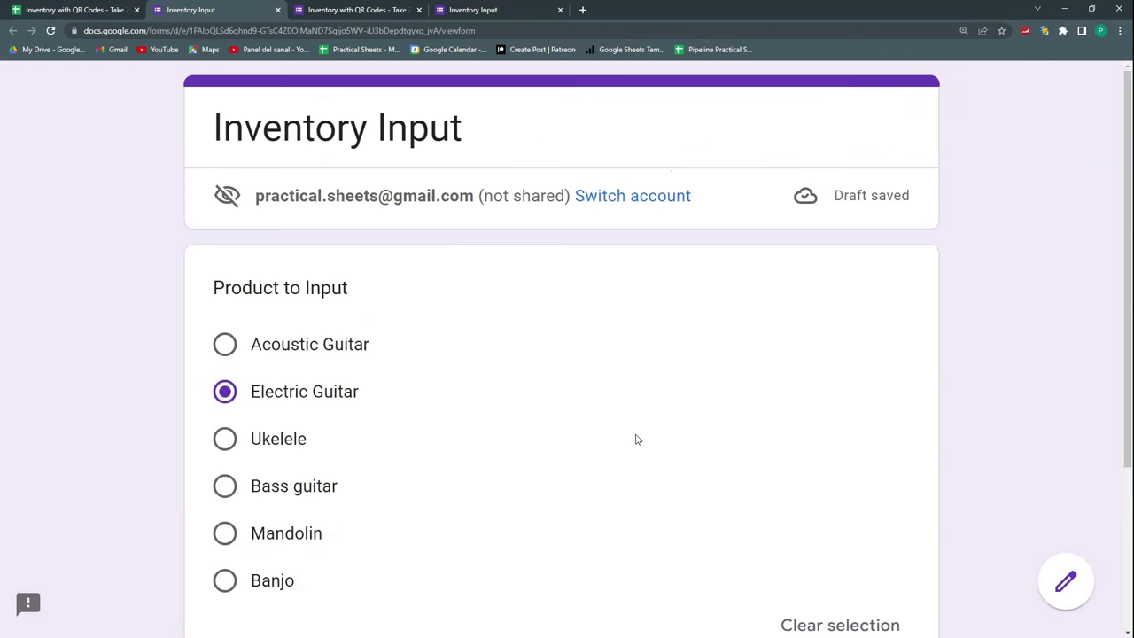
scroll(279, 355, "down", 1)
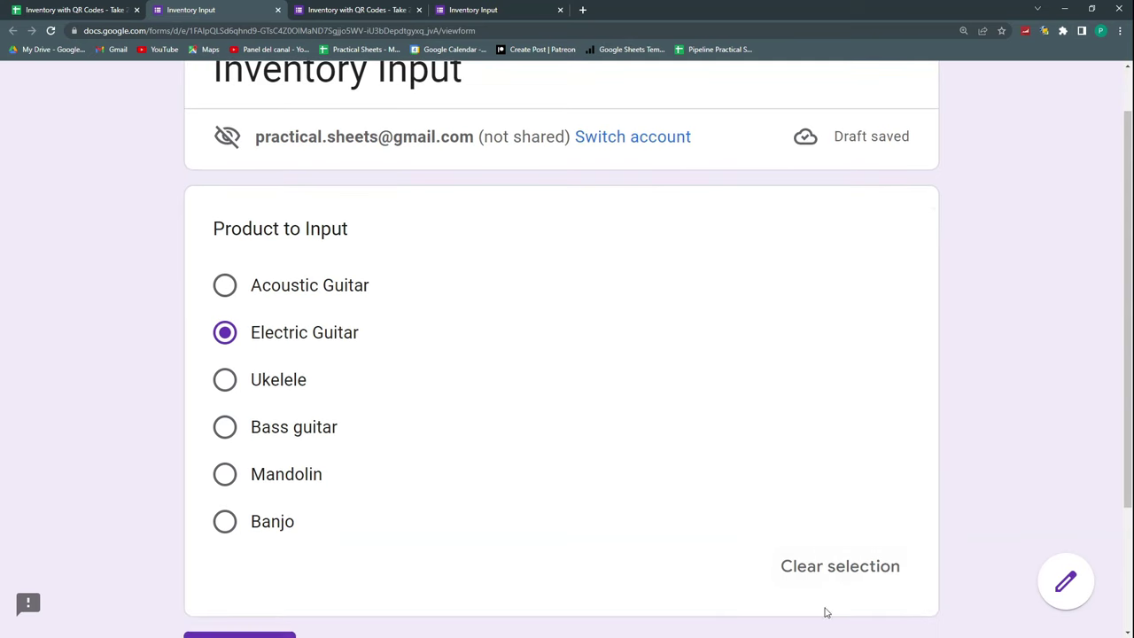
scroll(817, 567, "down", 3)
left_click(248, 478)
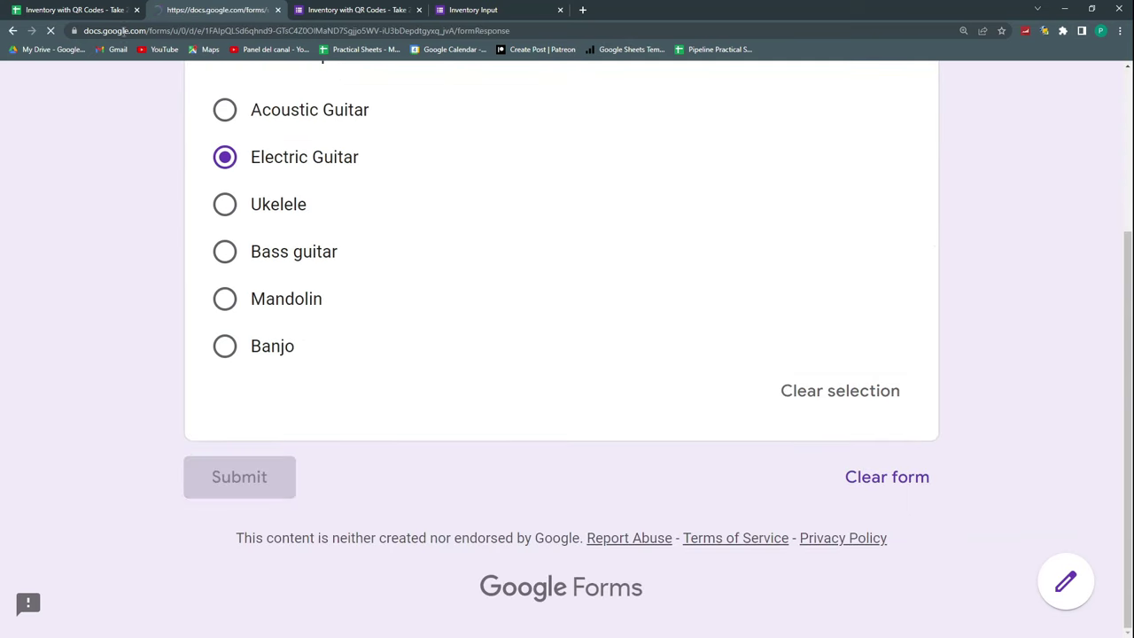
- Return to the spreadsheet, rename the Form Responses 1 sheet to Input, and select the submitted product in B2
key("ctrl+shift+Tab")
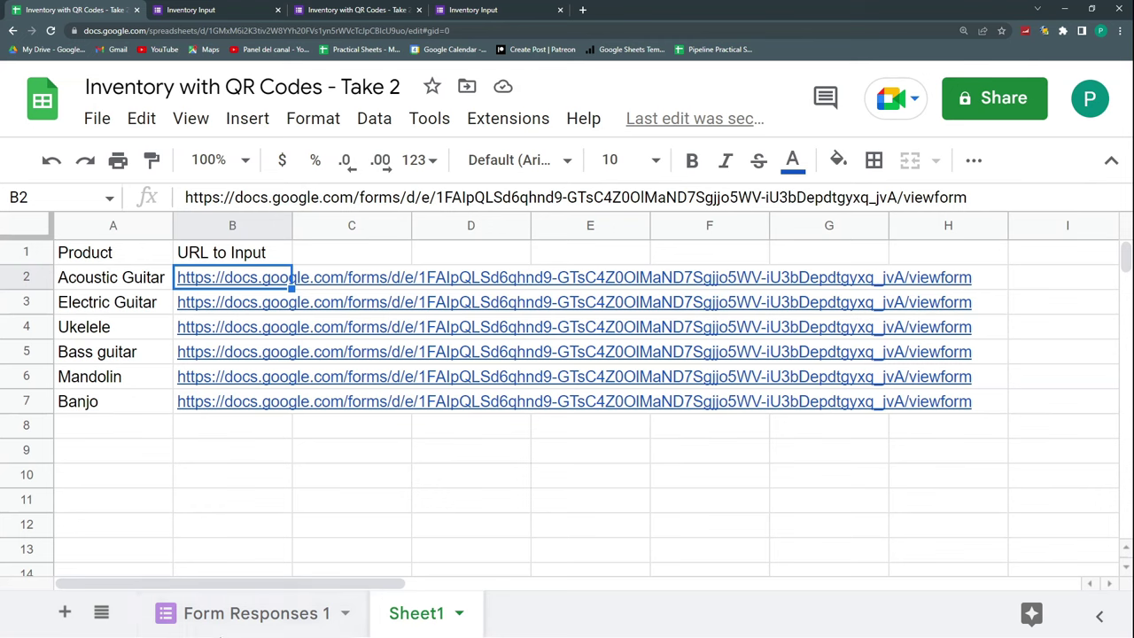
double_click(244, 623)
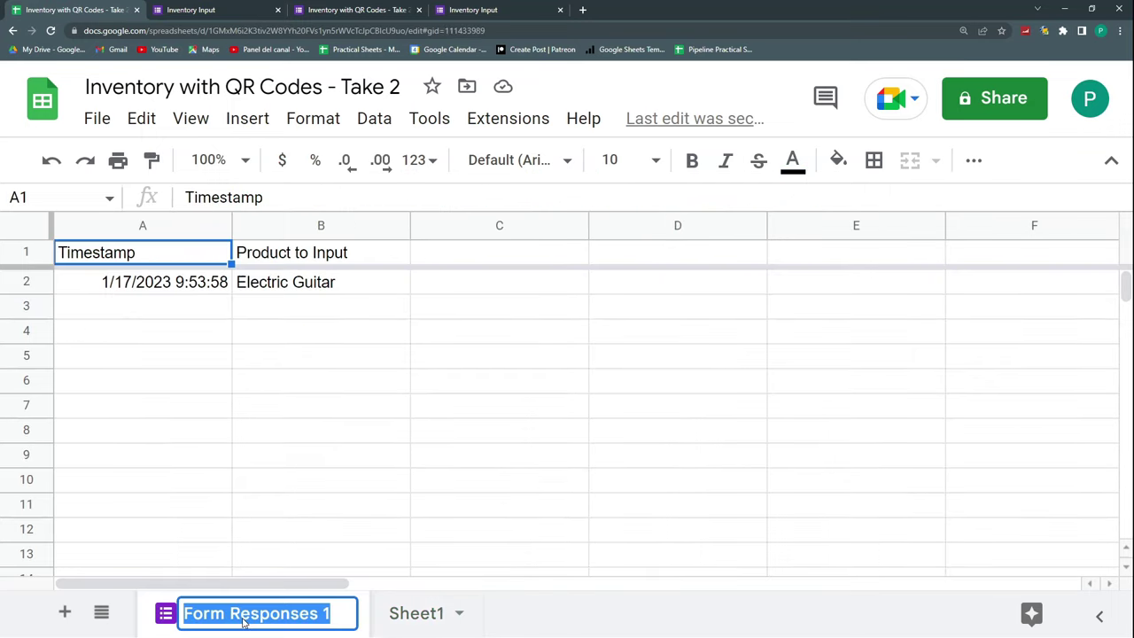
type("Input")
key("Return")
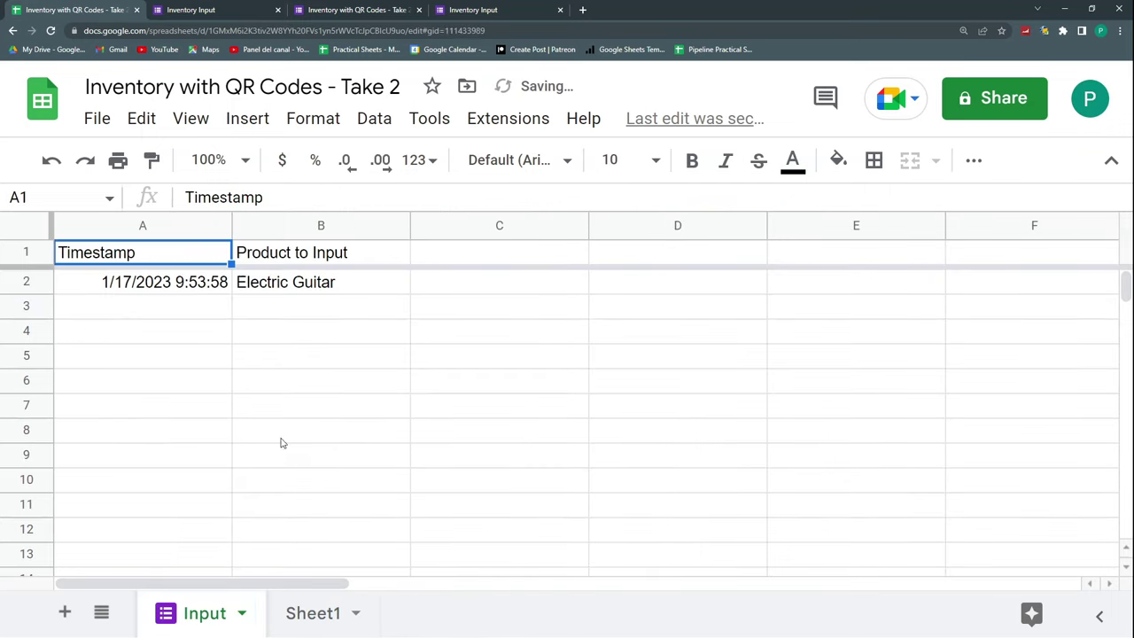
left_click(298, 282)
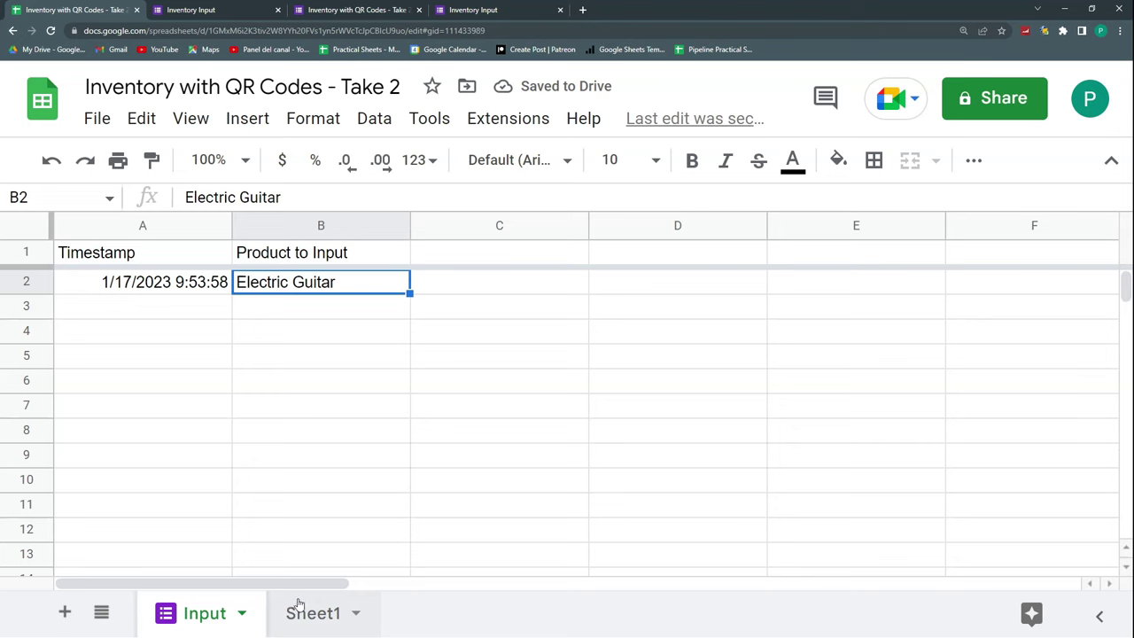
- Widen the URL to Input column on Sheet1 and select its links in B2:B7
left_click(306, 617)
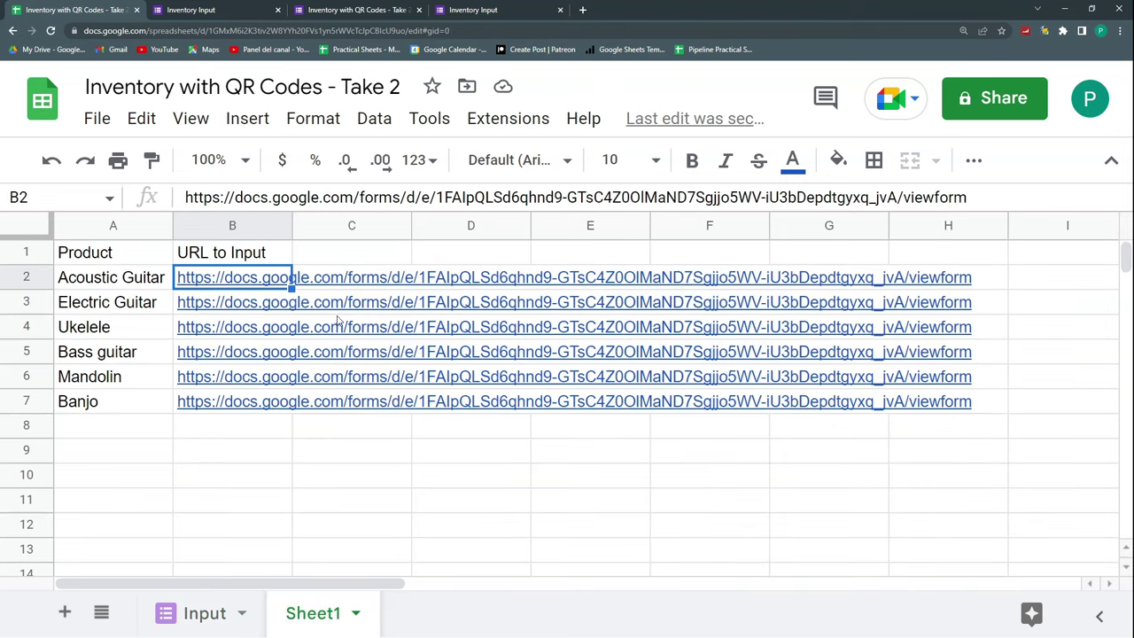
left_click_drag(288, 226, 393, 226)
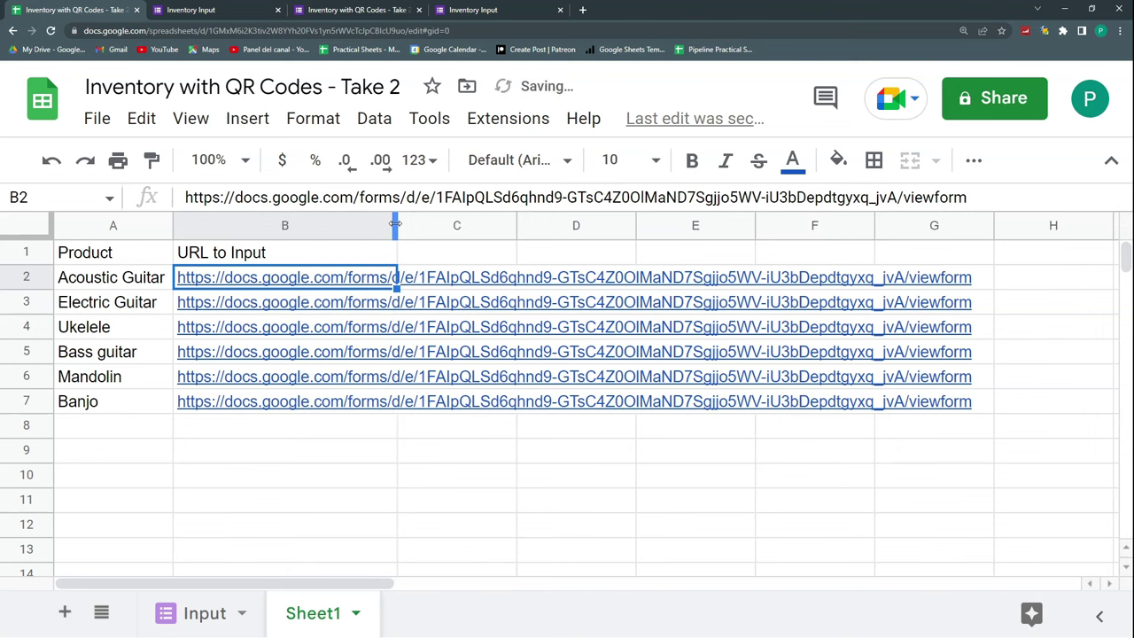
left_click(462, 254)
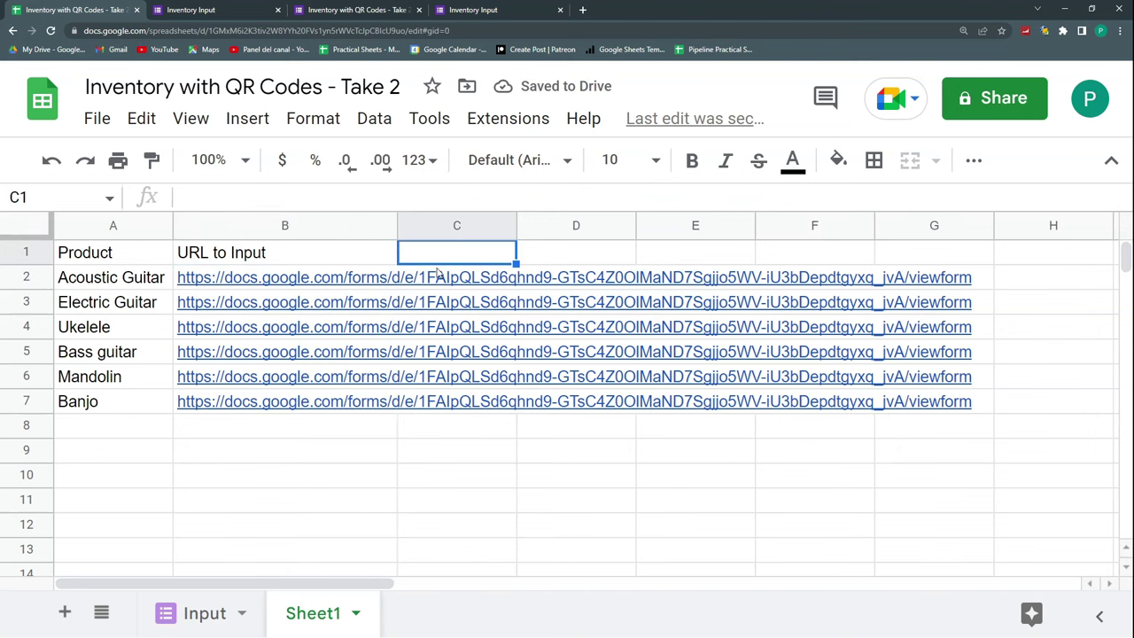
mouse_move(434, 279)
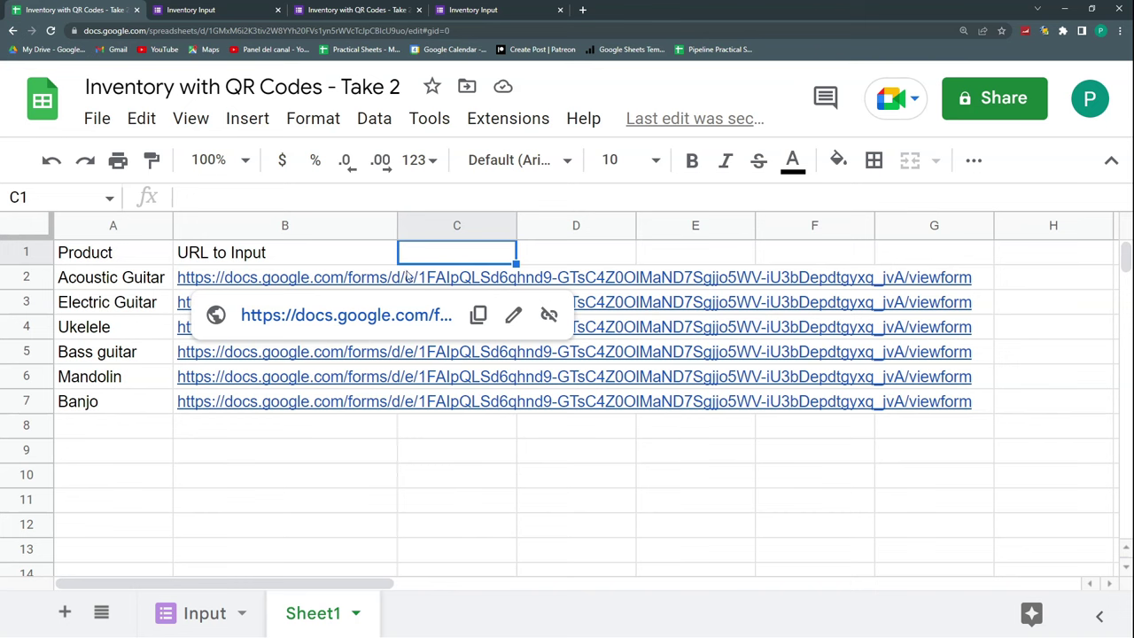
left_click_drag(349, 278, 348, 409)
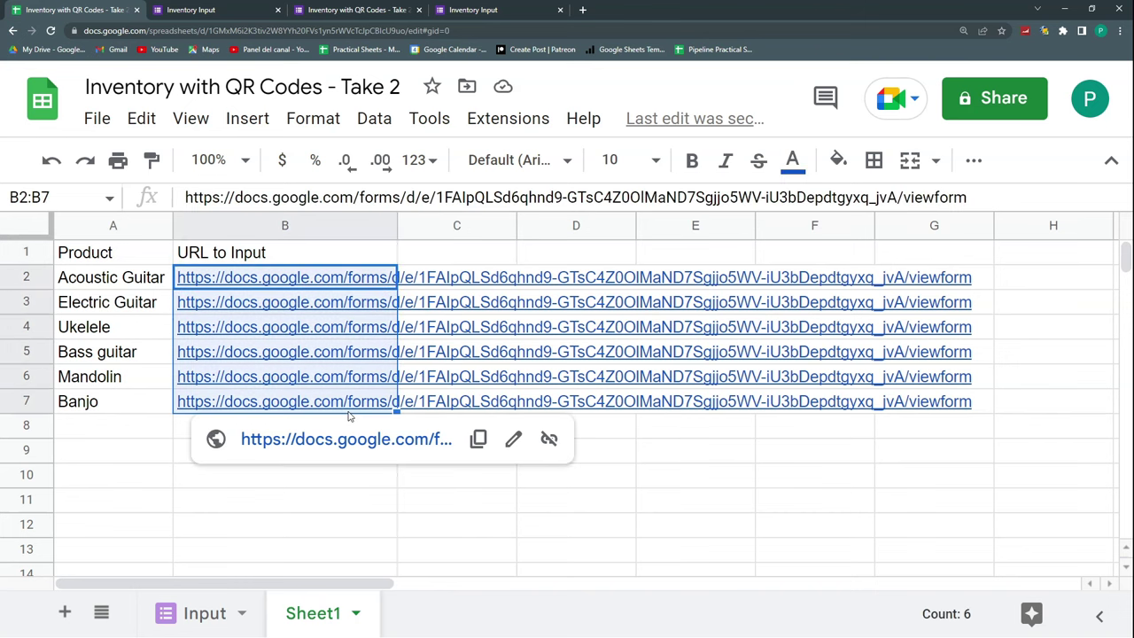
left_click(447, 278)
left_click_drag(447, 278, 448, 403)
left_click(449, 257)
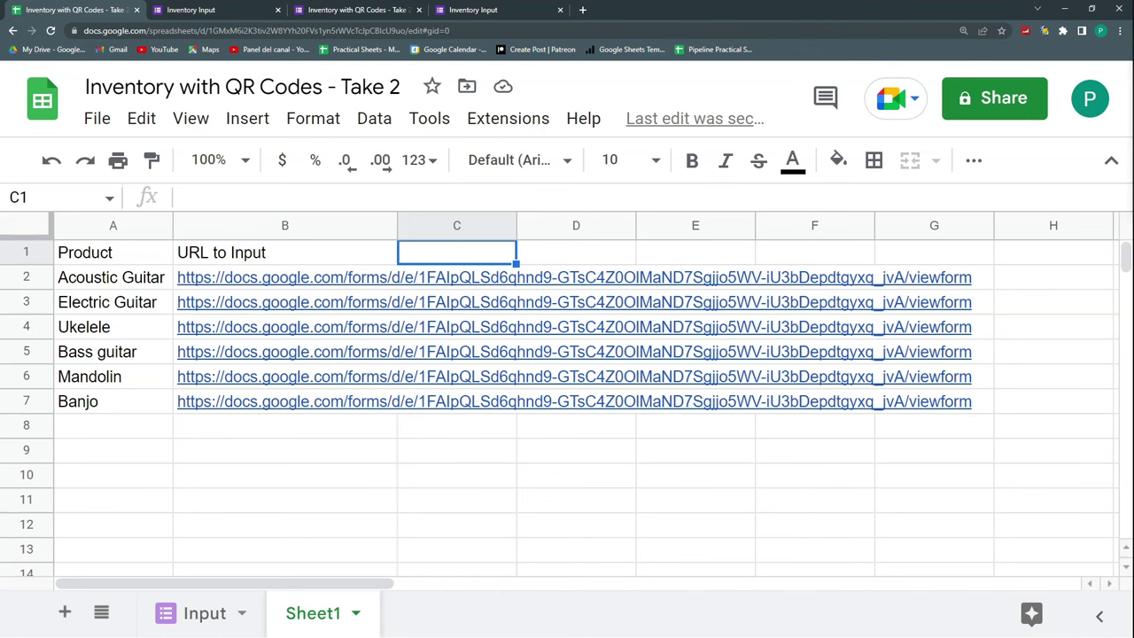
type("https://chart.googleapis.com/chart")
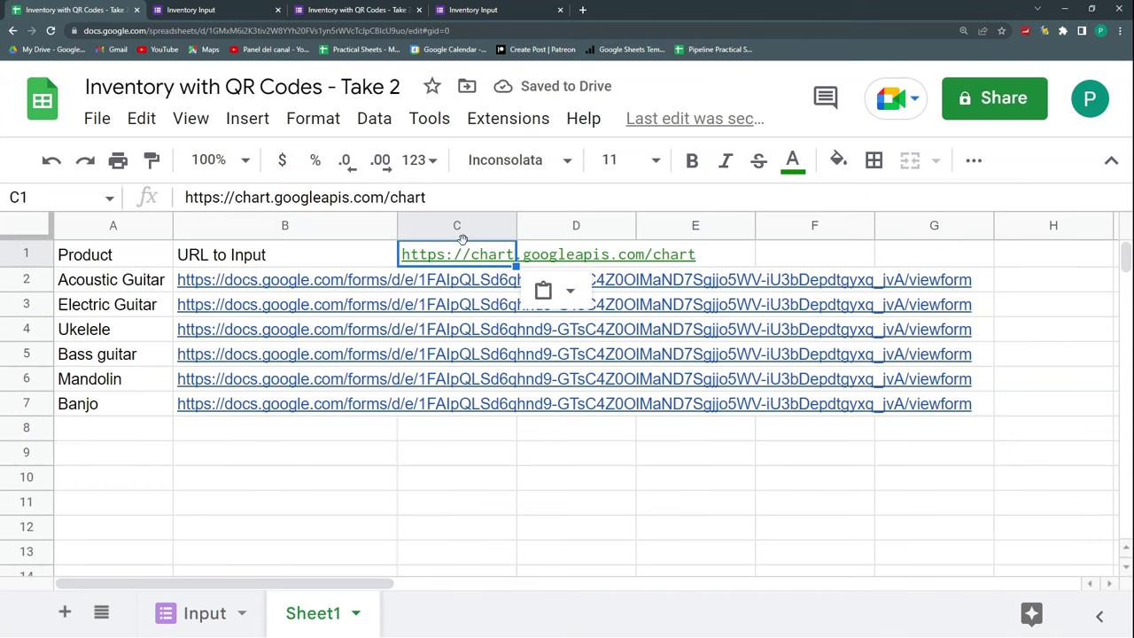
mouse_move(466, 254)
left_click_drag(467, 284, 466, 284)
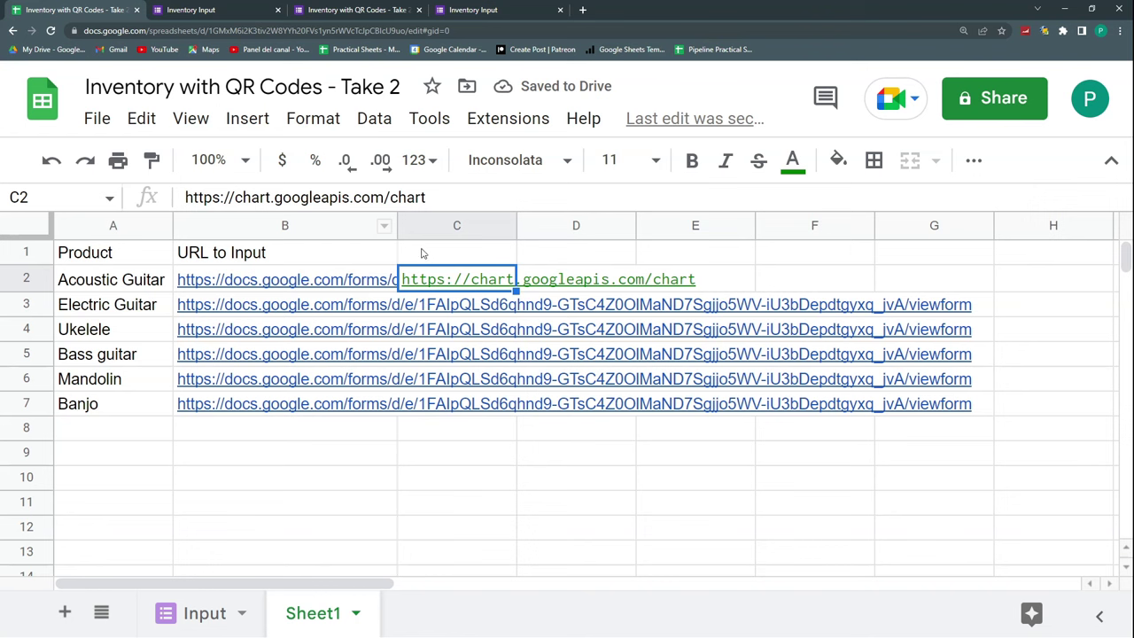
double_click(410, 282)
type("=")
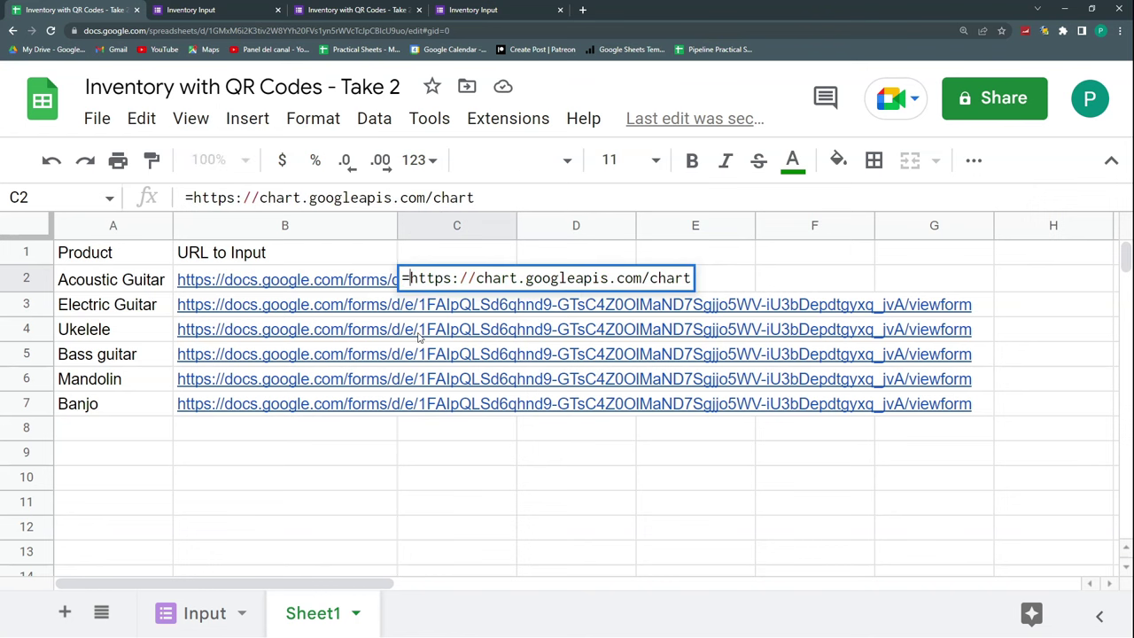
type("\"")
key("Right")
key("Right")
key("Right")
key("Right")
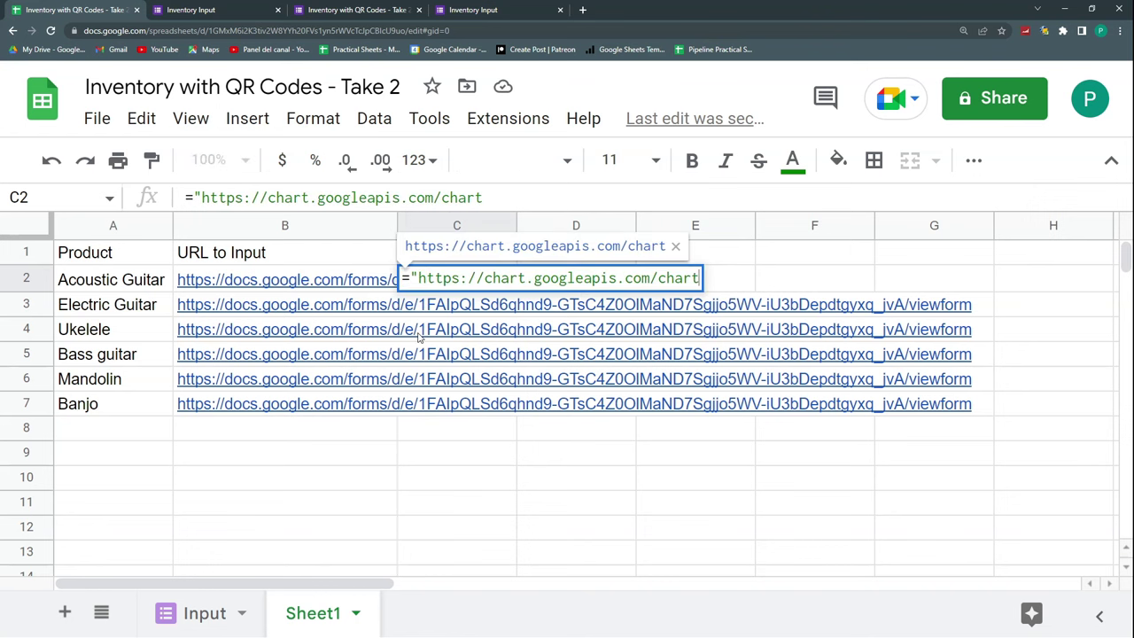
type("\"")
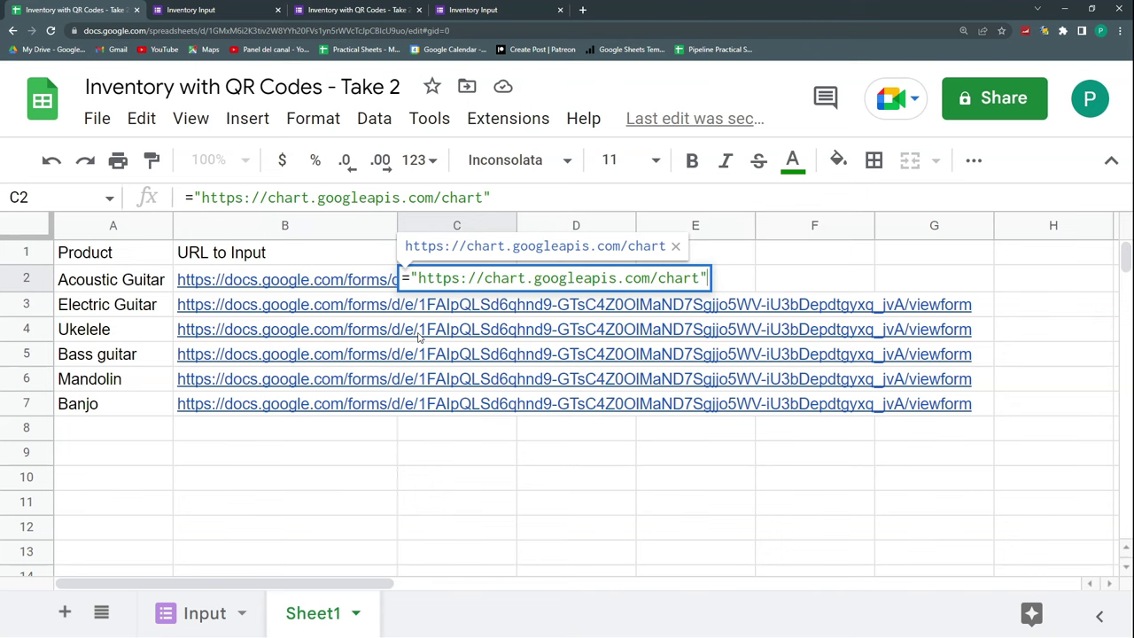
key("Return")
left_click(406, 281)
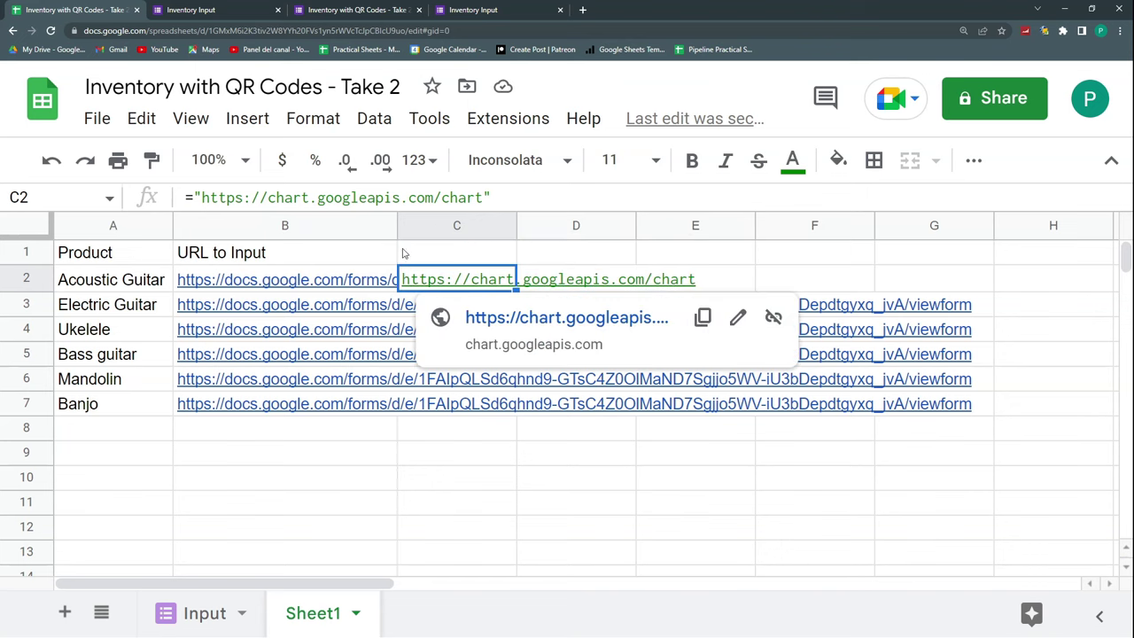
left_click_drag(397, 225, 477, 224)
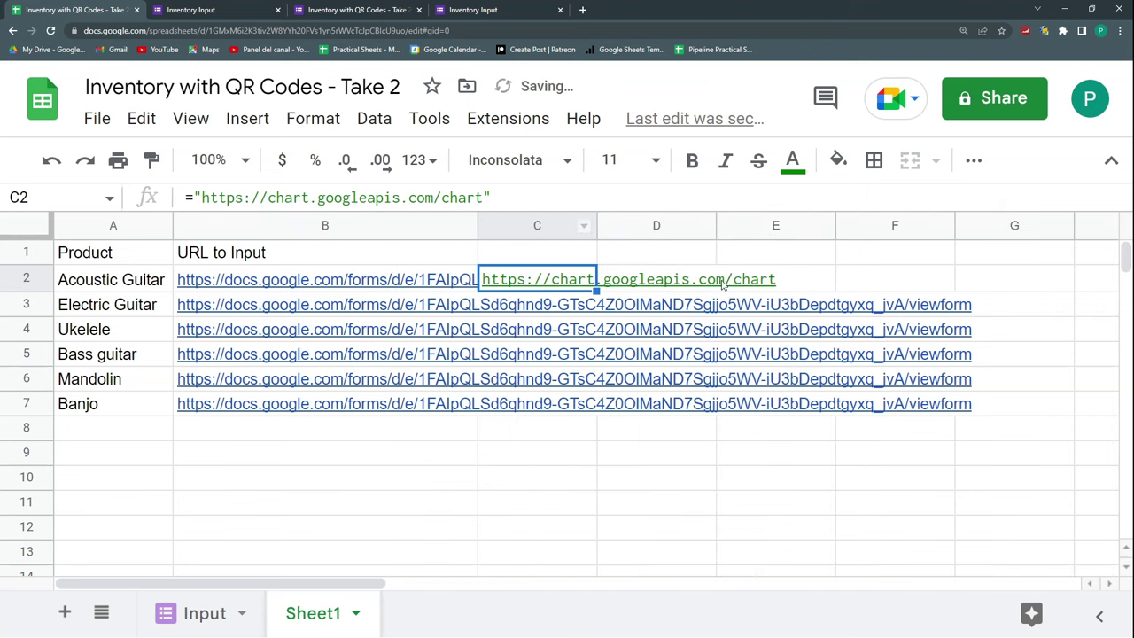
- Enter =image(C2) in D2 and widen column C to fit the chart address
left_click(691, 283)
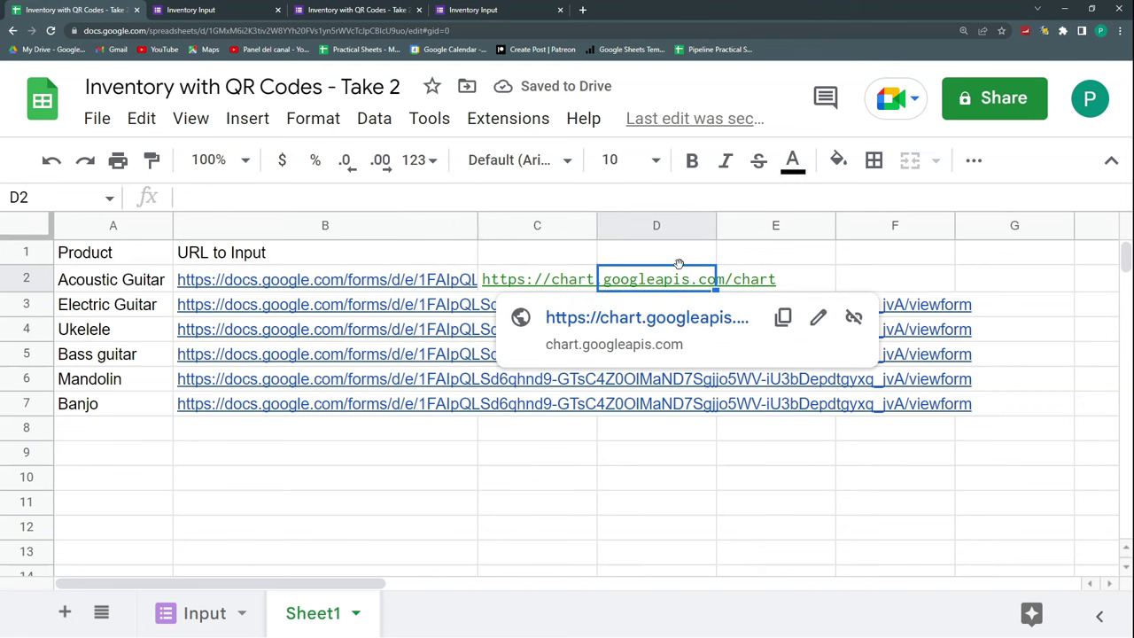
type("=image(")
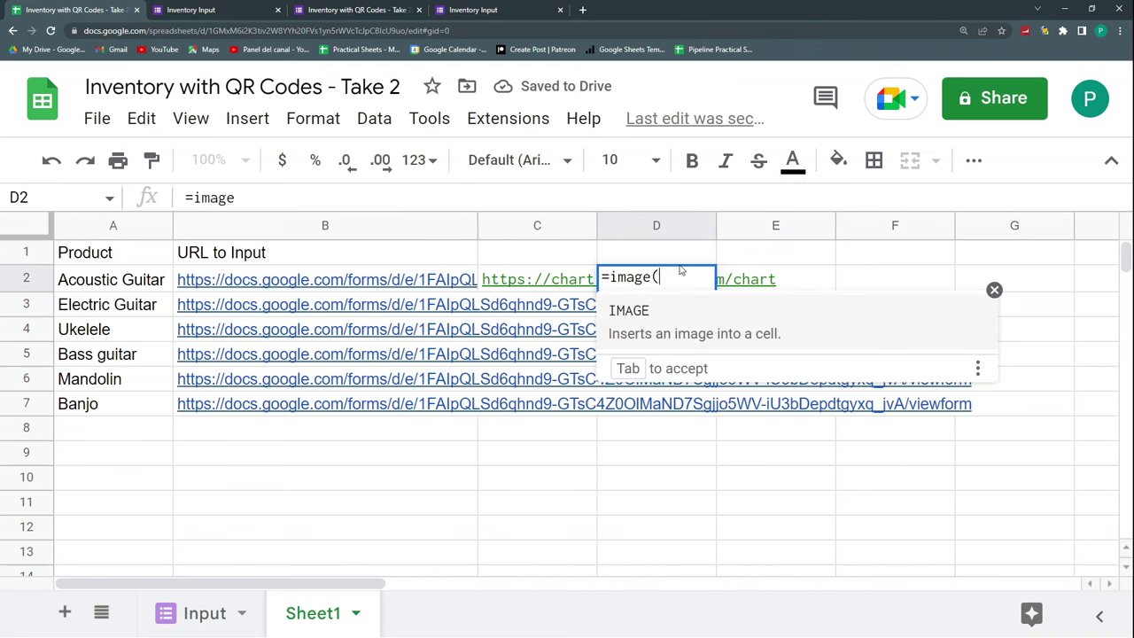
left_click(530, 281)
type(")")
key("Return")
left_click(536, 281)
left_click_drag(596, 224, 789, 225)
left_click(823, 280)
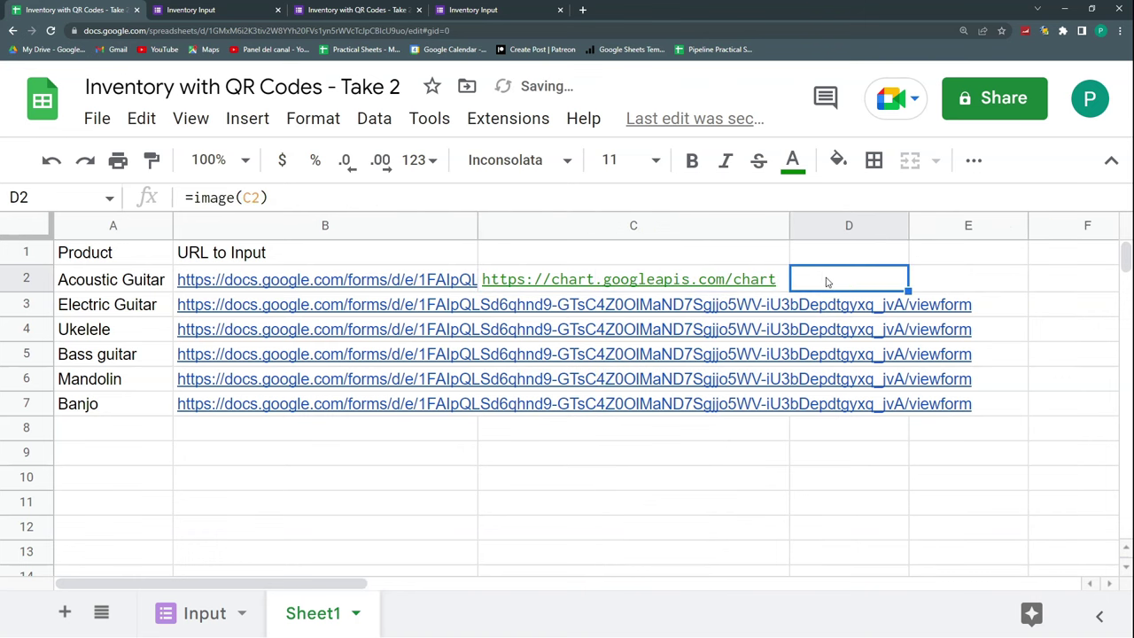
- Extend the quoted address in C2's formula with ?chs=150x150&cht=qr&chl=
left_click(720, 286)
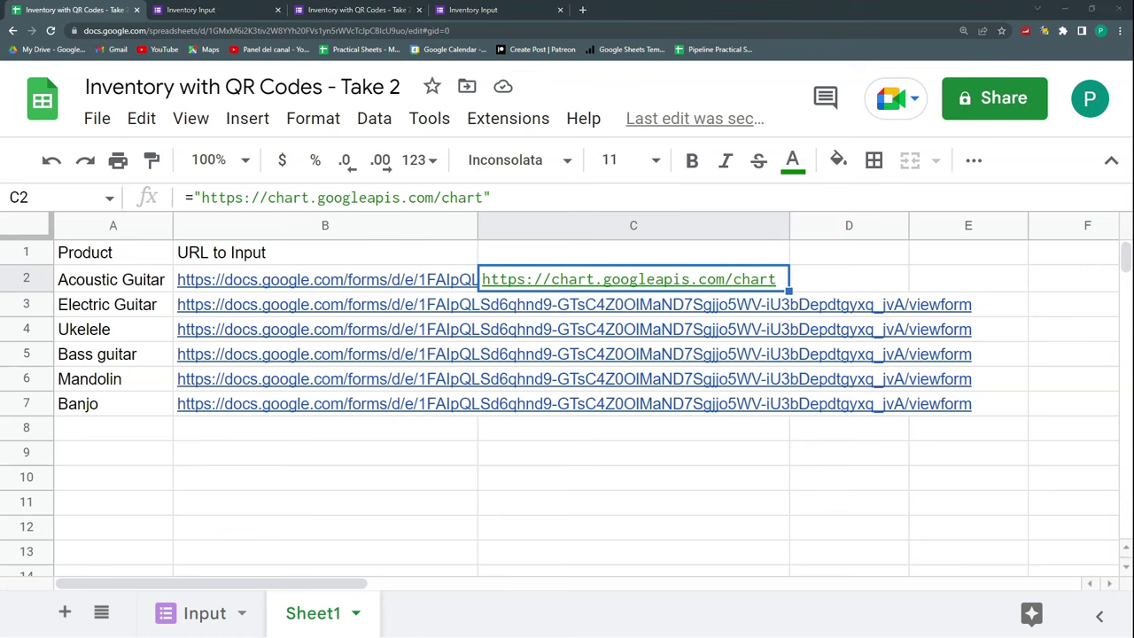
key("Return")
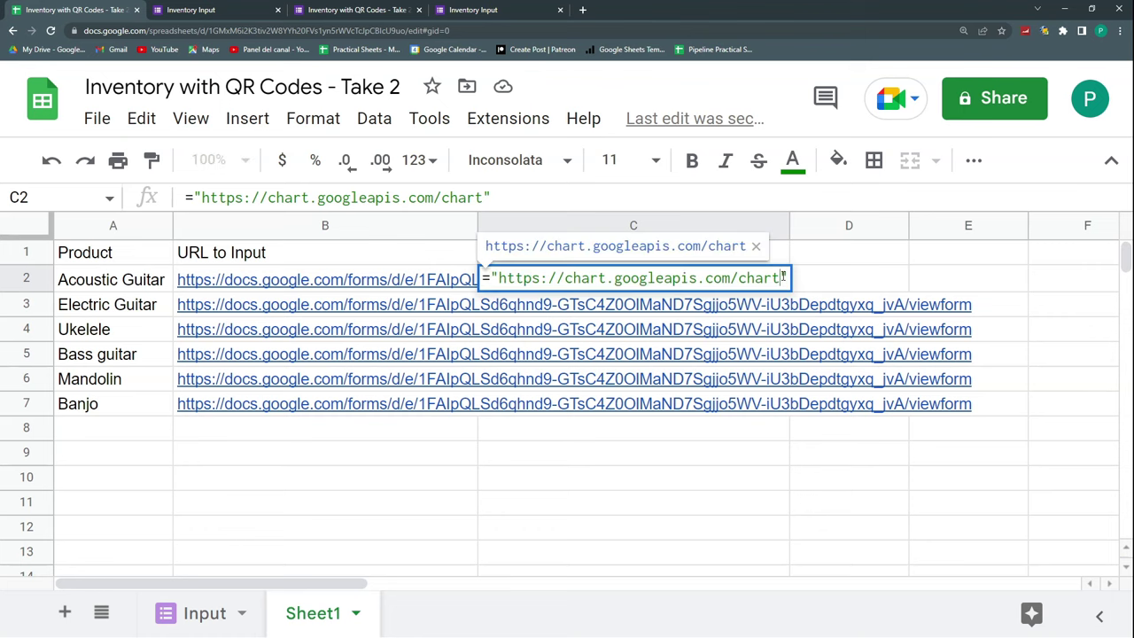
type("?")
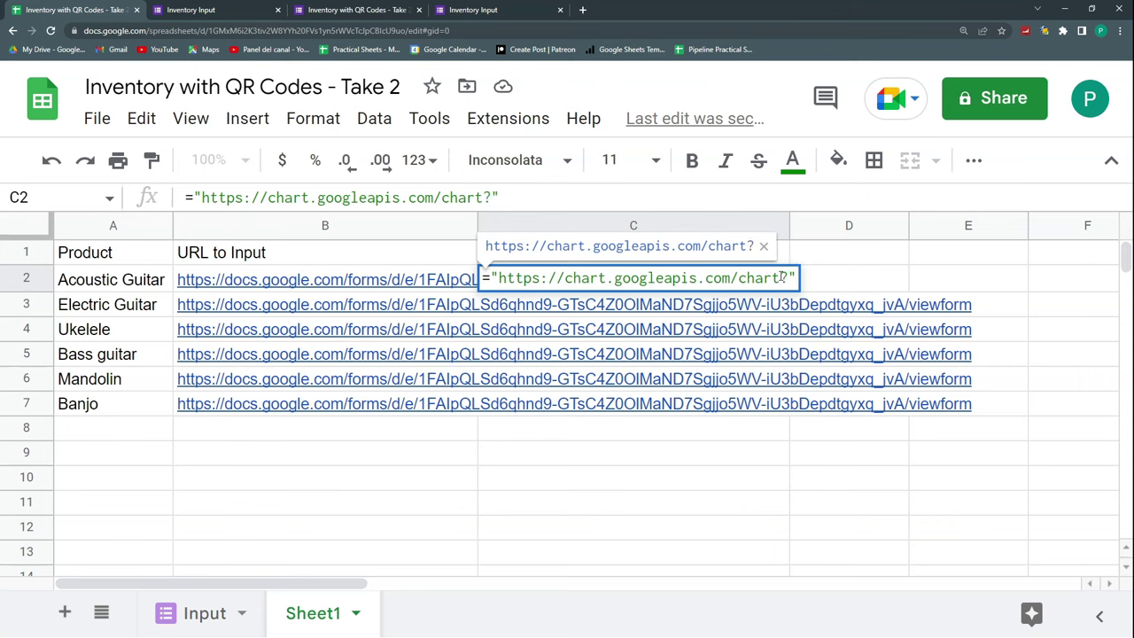
type("chs")
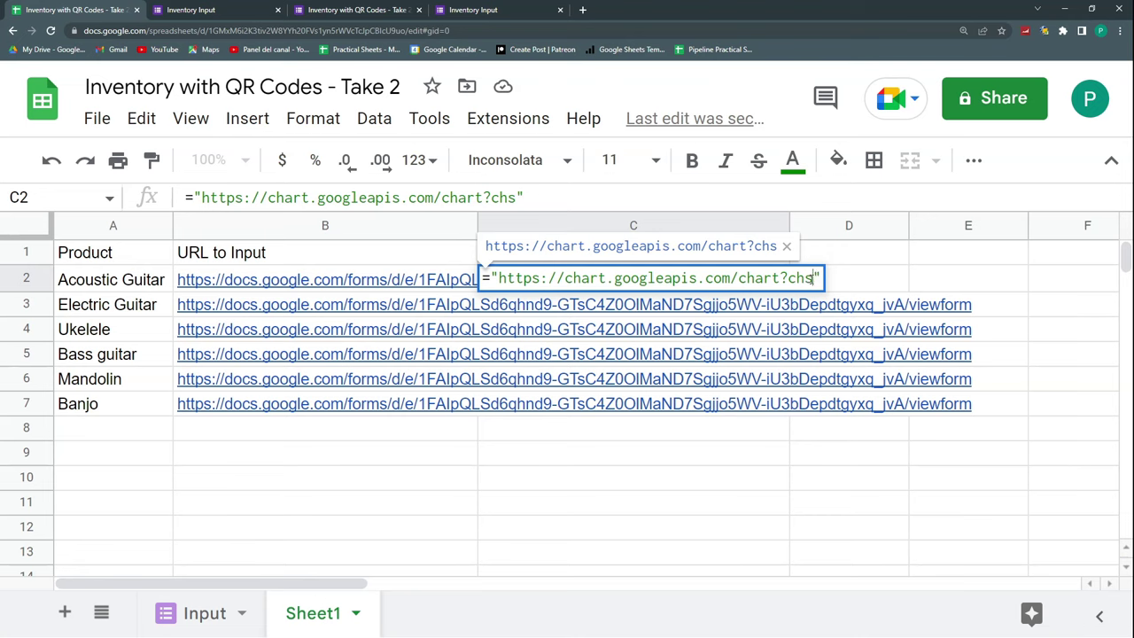
type("=150")
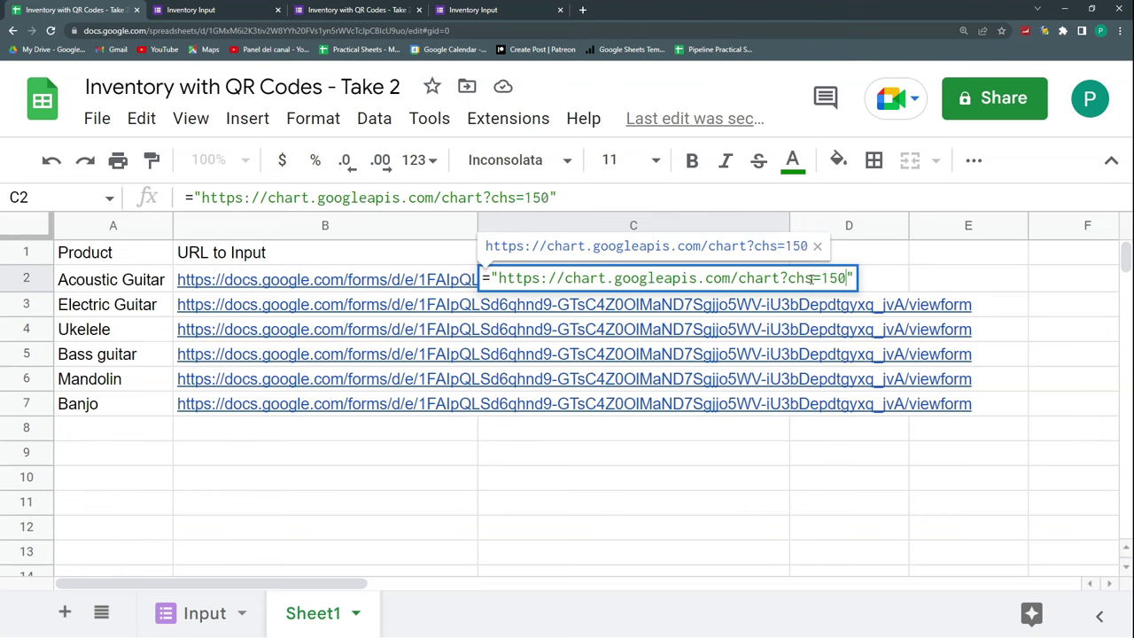
type("x150")
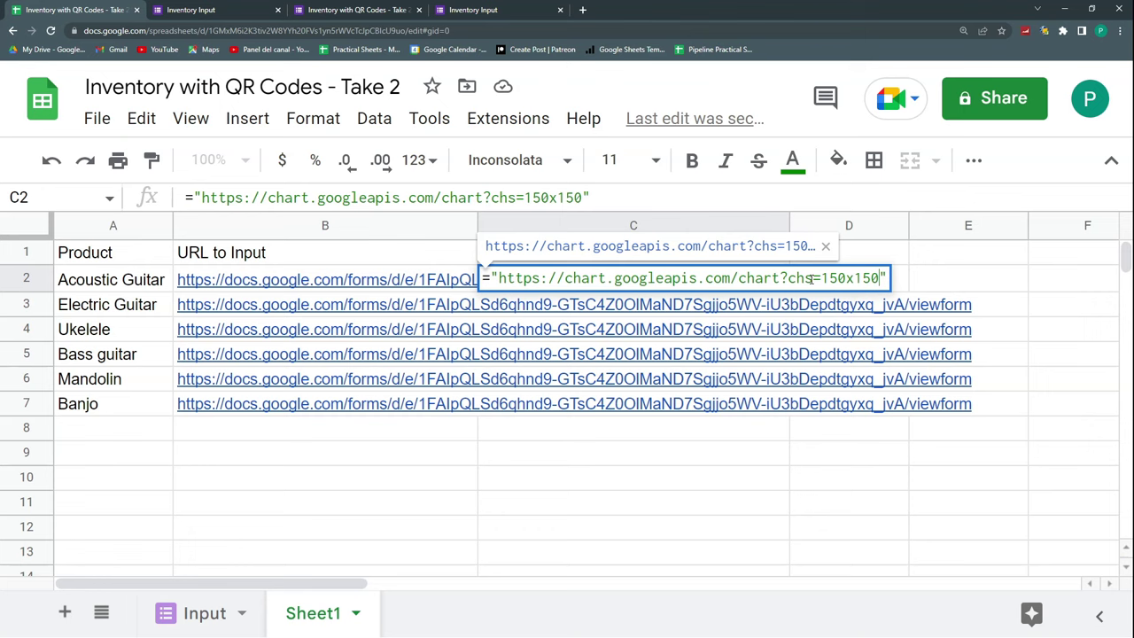
type("&")
type("cht")
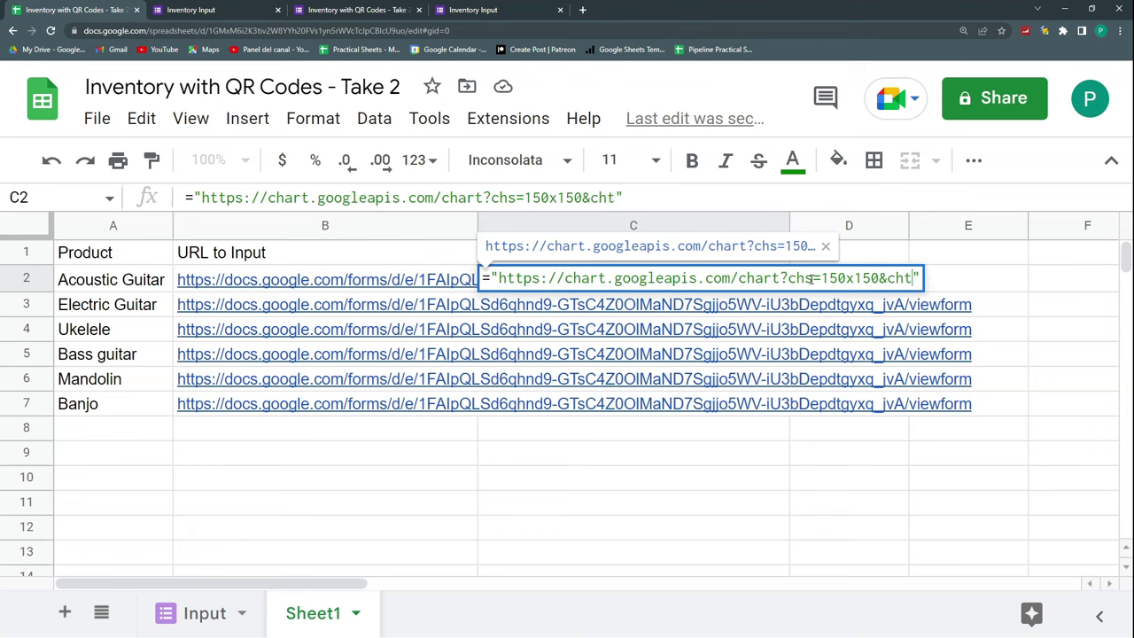
type("=qr&chl")
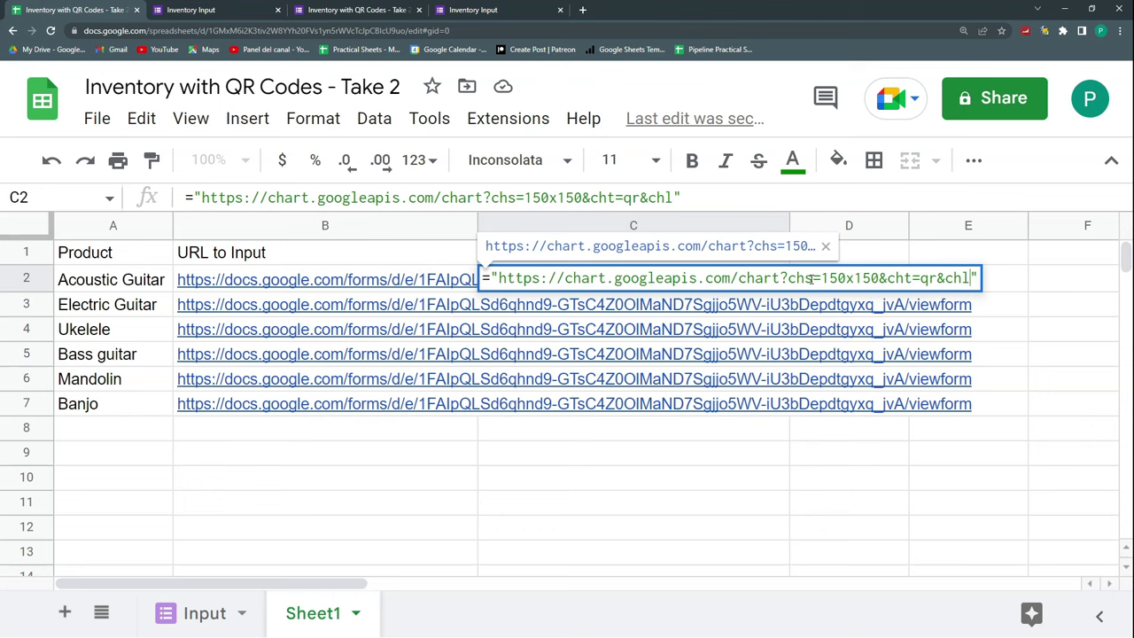
type("=")
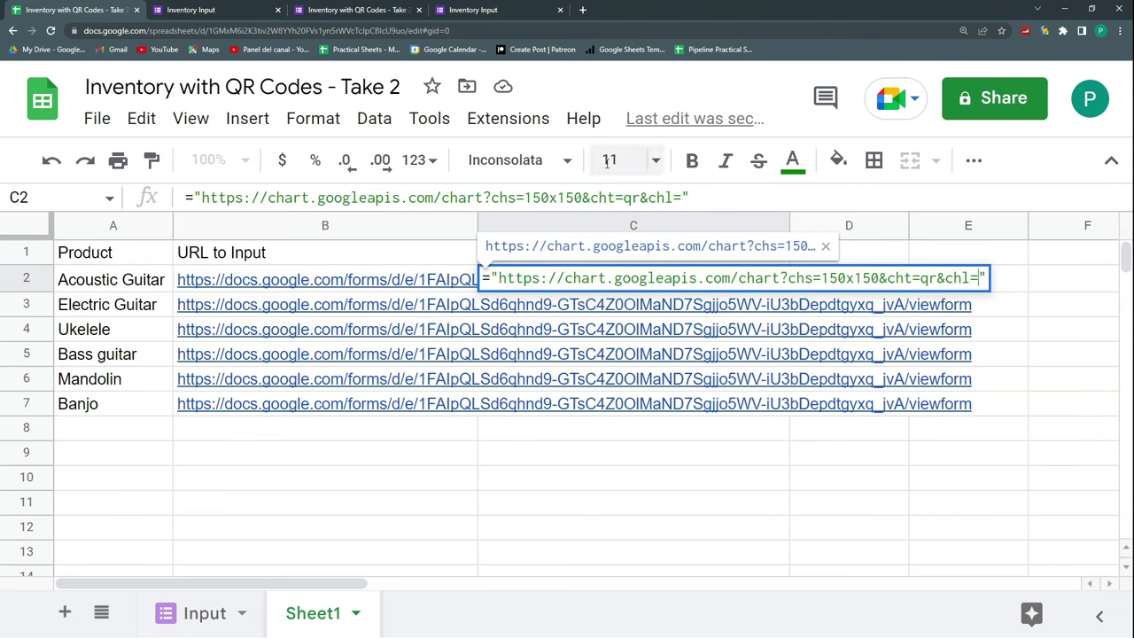
- Append &B2 after the quoted address in C2's formula so the QR code encodes the form link
left_click(714, 205)
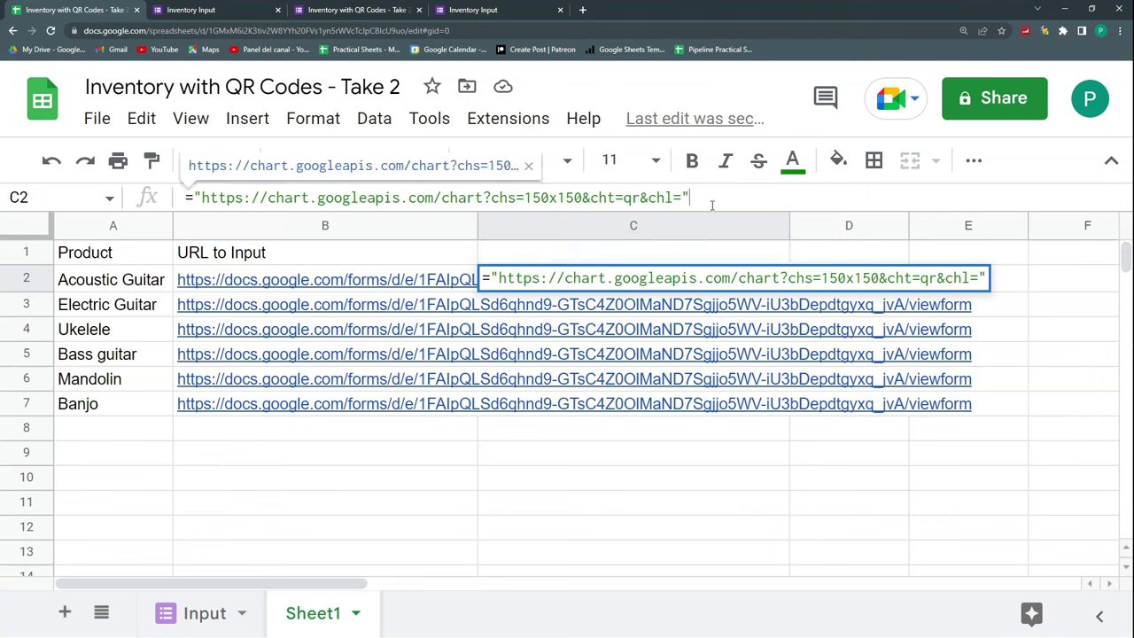
type("&")
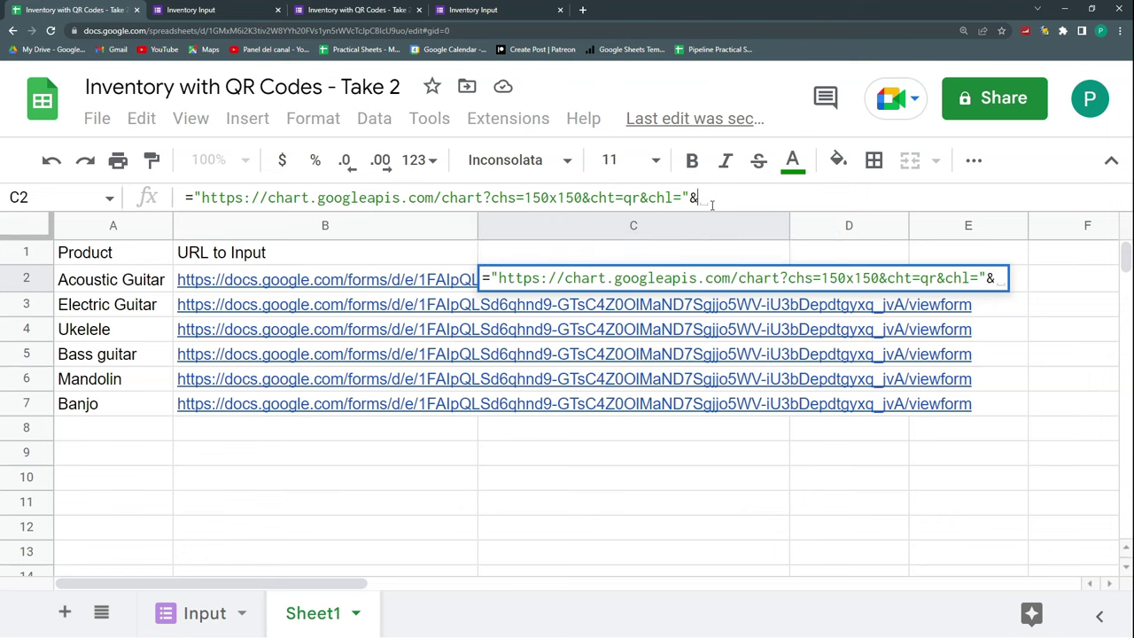
left_click(367, 279)
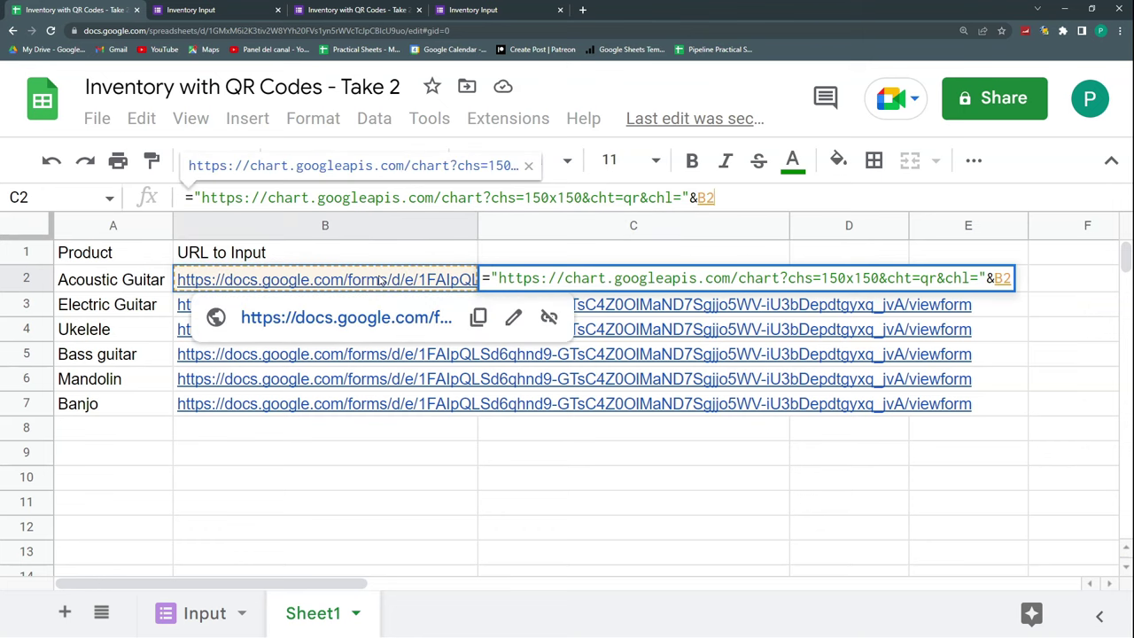
key("Return")
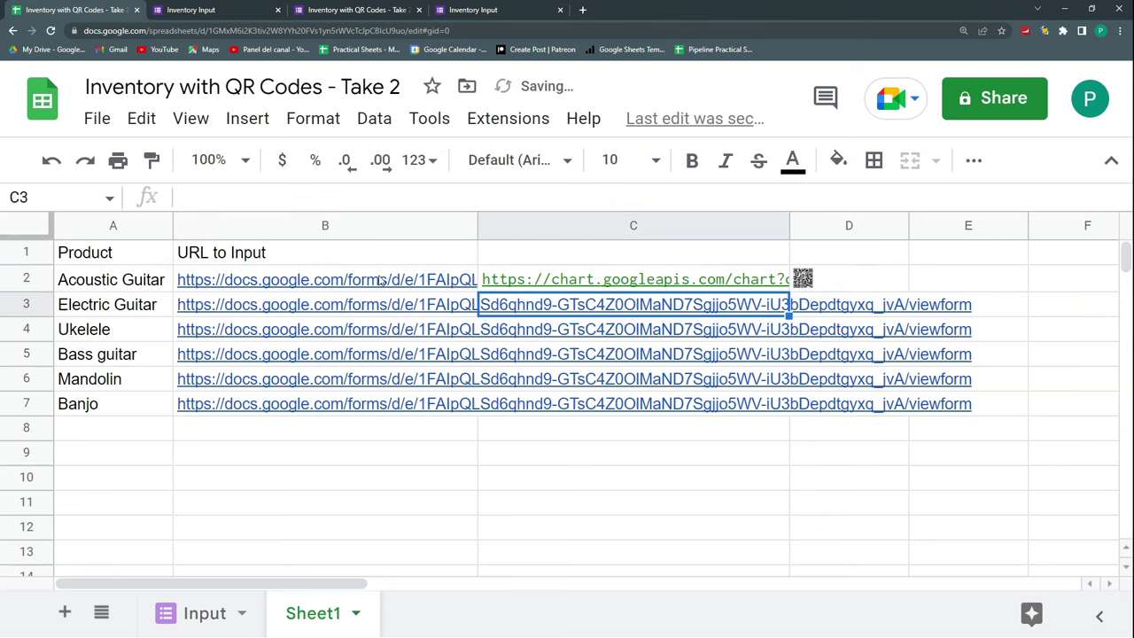
left_click(585, 277)
- Widen column D and increase the height of row 2 to enlarge the QR code in D2
left_click(842, 280)
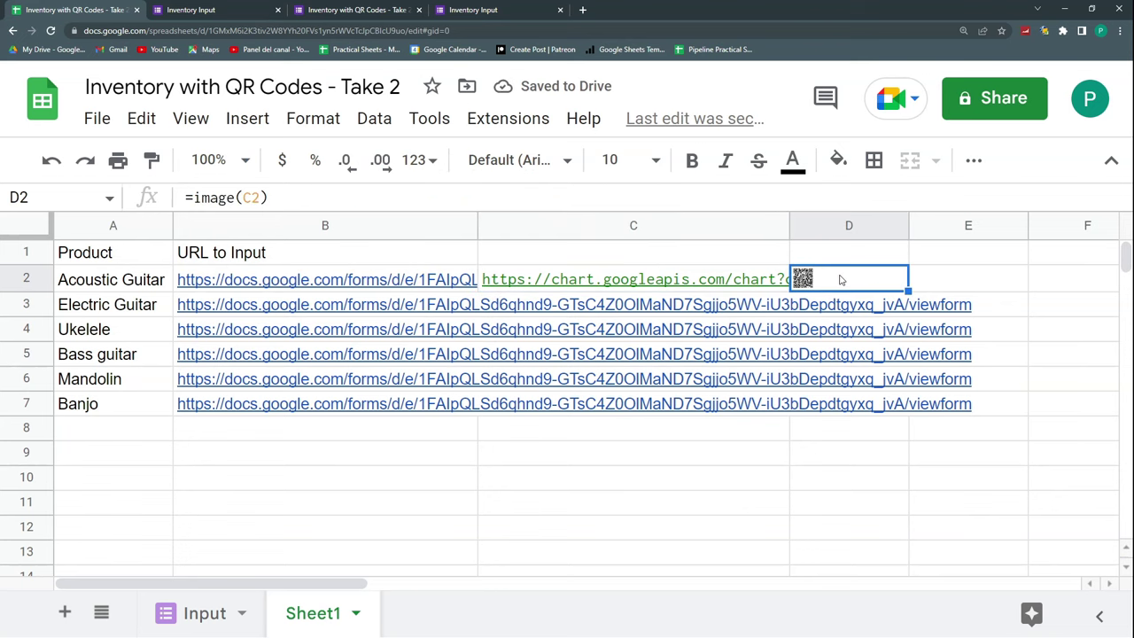
left_click_drag(903, 222, 1019, 222)
left_click(921, 282)
left_click_drag(36, 291, 39, 319)
- Center column D horizontally and narrow the column around the QR code
left_click(847, 226)
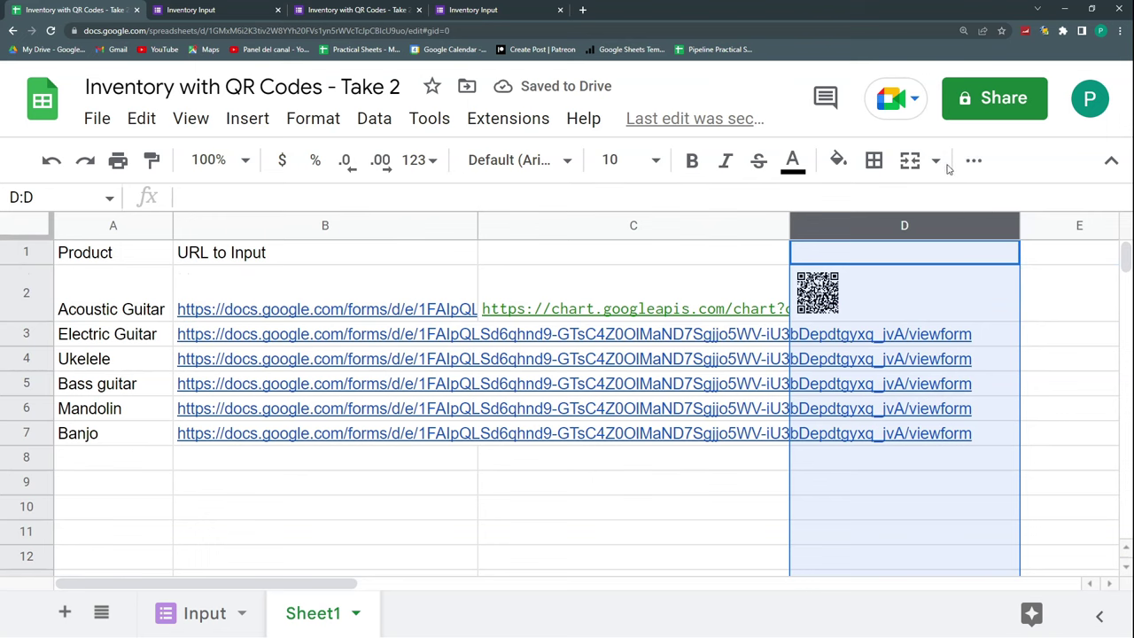
left_click(973, 161)
left_click(649, 207)
left_click(617, 204)
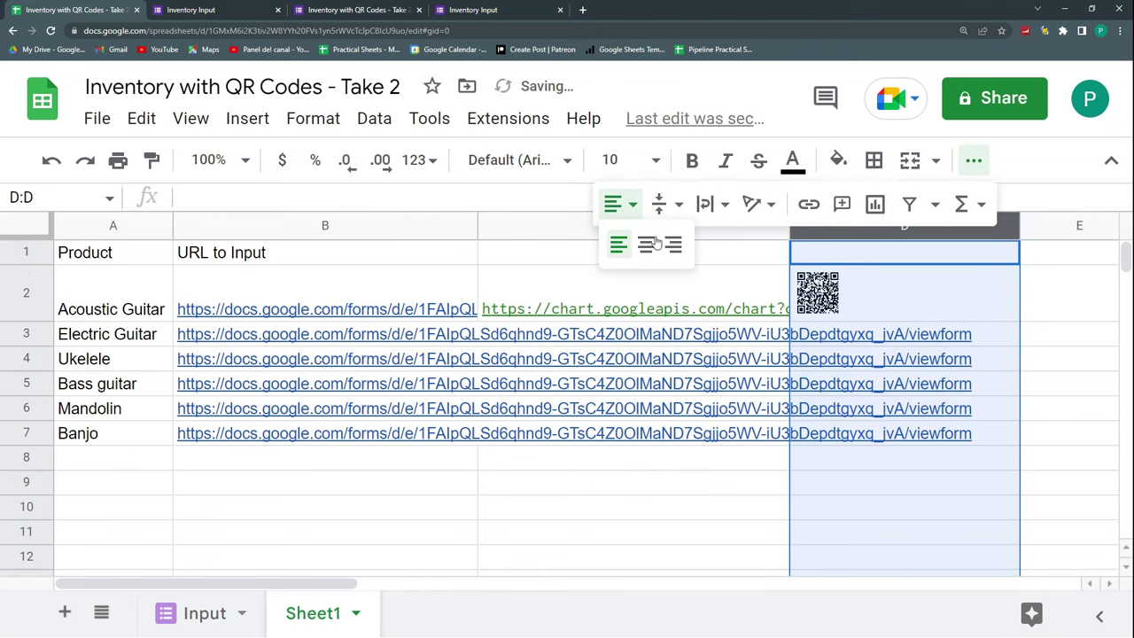
left_click(648, 244)
left_click(958, 285)
left_click_drag(1019, 227, 869, 227)
left_click(926, 303)
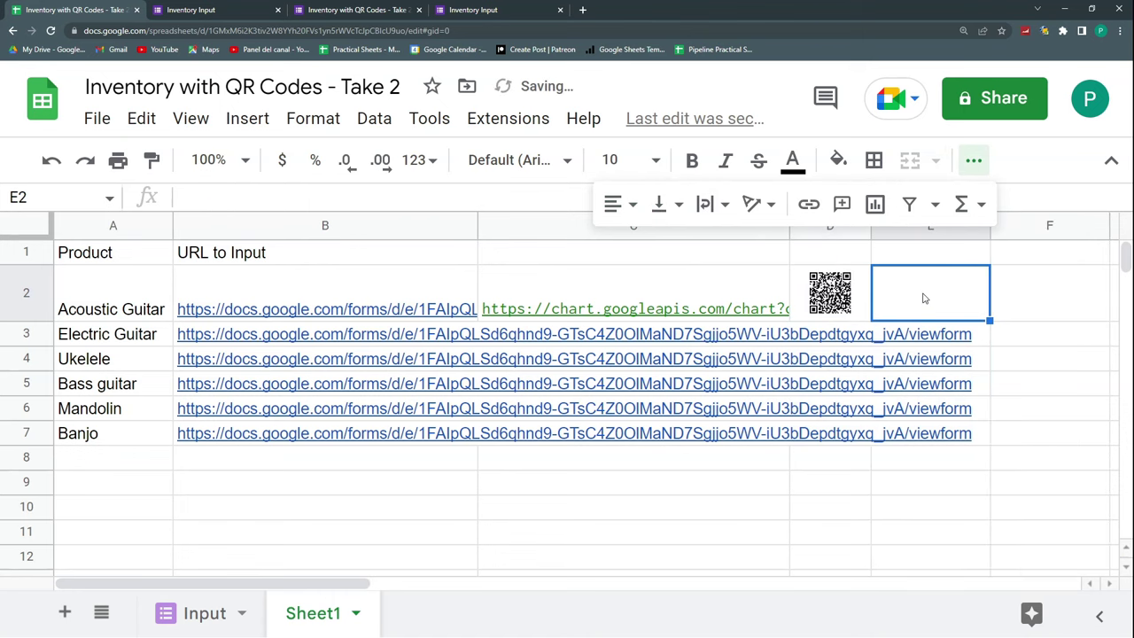
- Switch to LonelyScreen to view the phone's form submission, then check the recorded responses on the spreadsheet's Input sheet
key("alt+Tab")
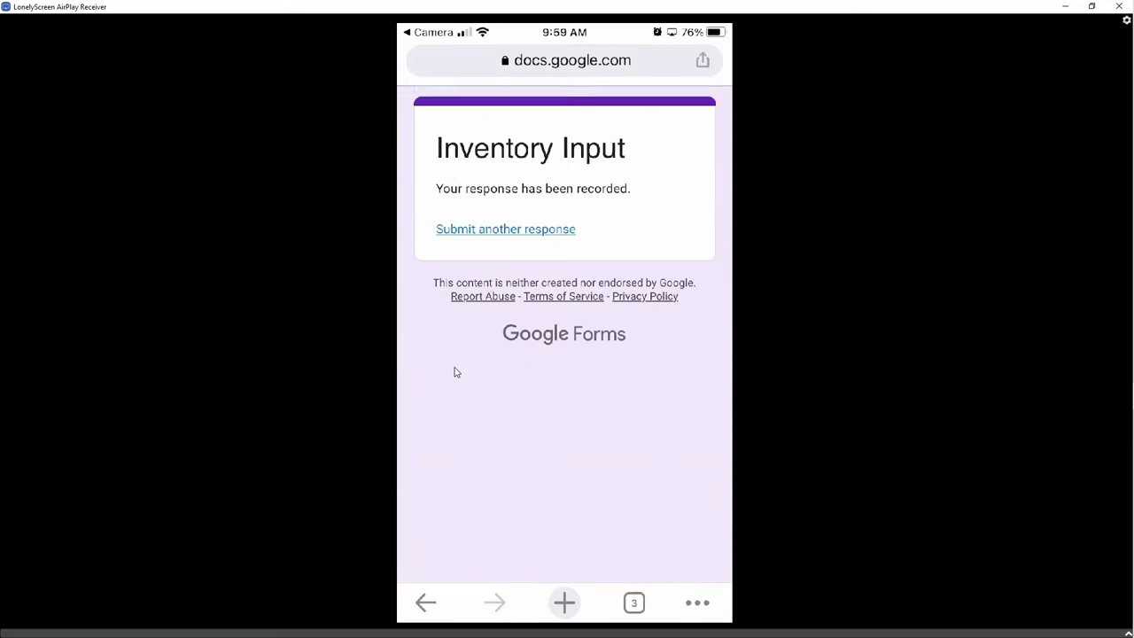
left_click(1065, 11)
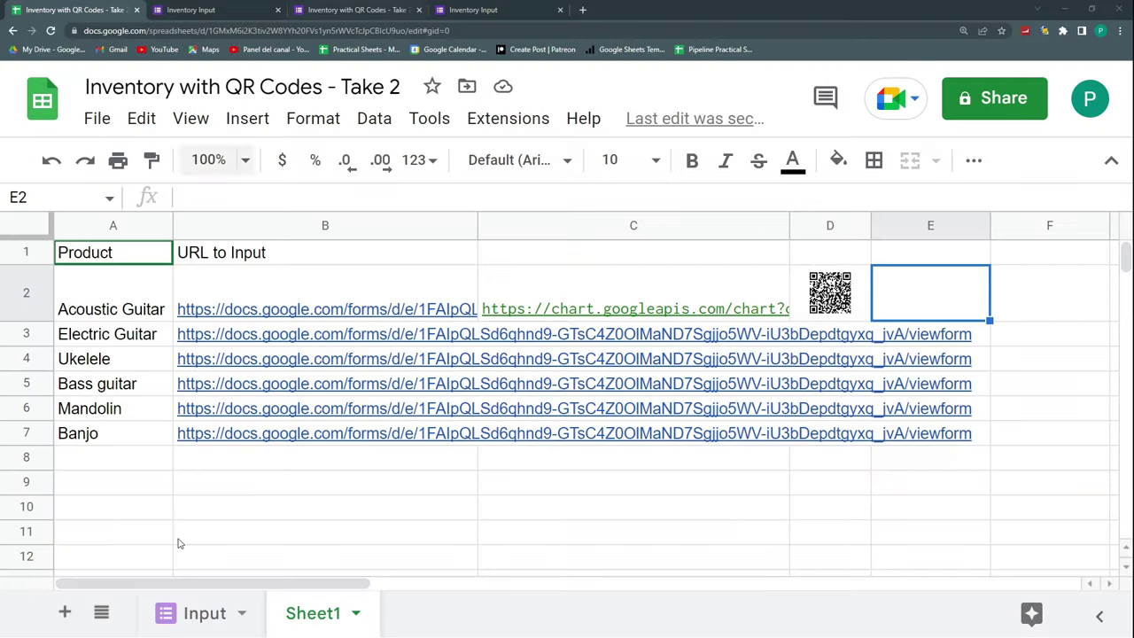
left_click(200, 626)
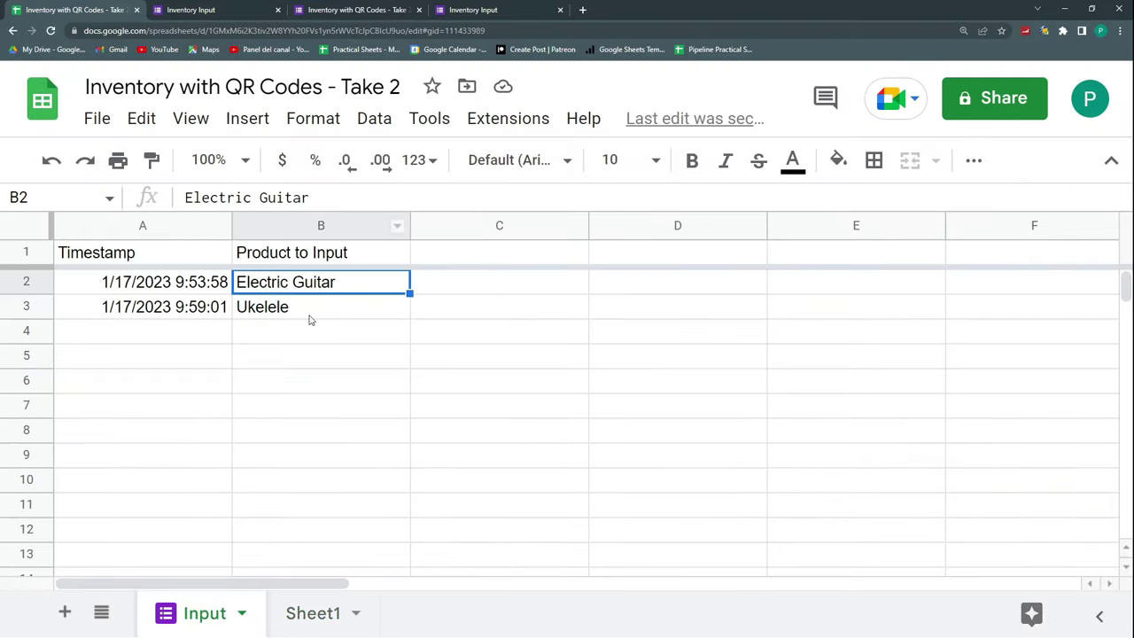
- Fill the Sheet1 formulas in C2:D2 down to row 7 for every product and widen column C slightly
left_click(312, 620)
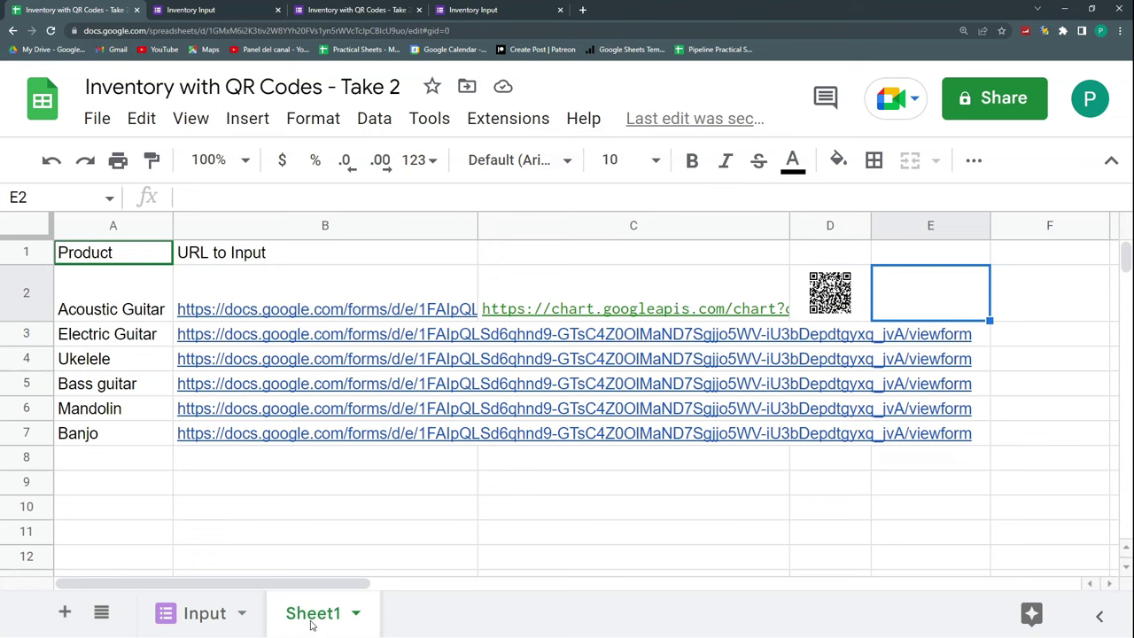
left_click_drag(744, 284, 864, 449)
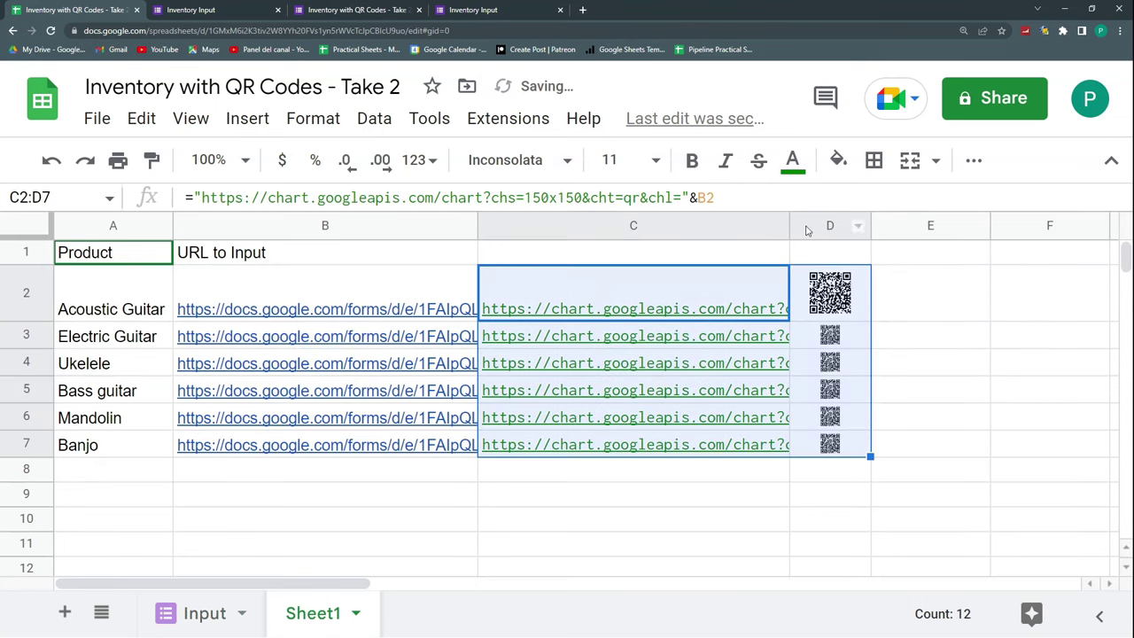
left_click_drag(790, 225, 821, 226)
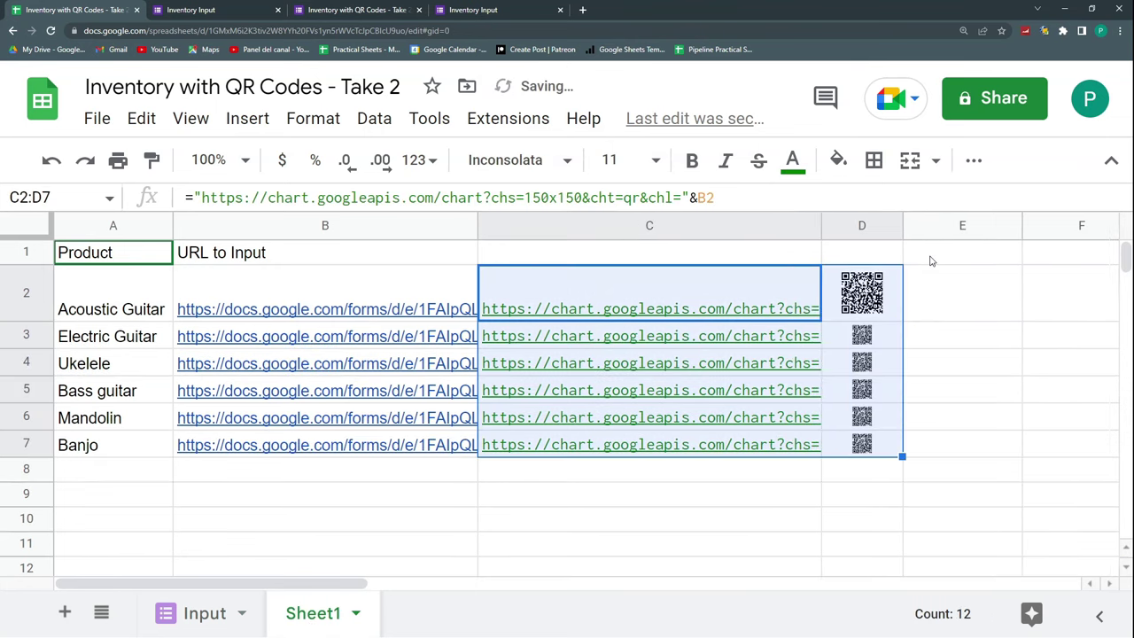
left_click(890, 339)
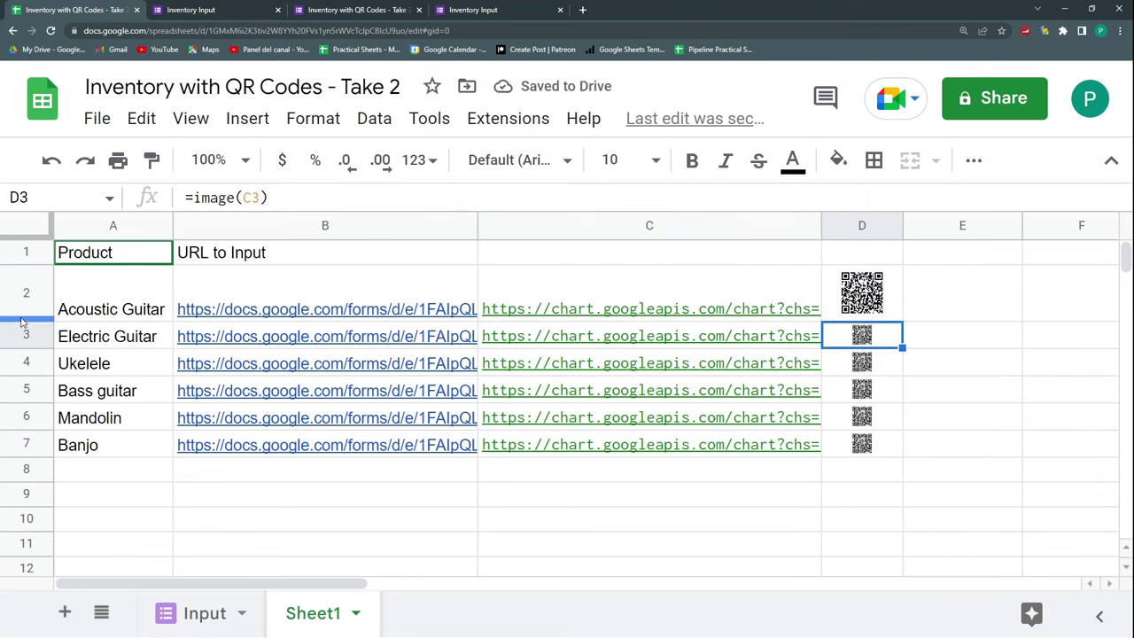
- Increase the height of rows 3 to 7 to match row 2 and rename Sheet1 as Products
left_click_drag(26, 335, 29, 492)
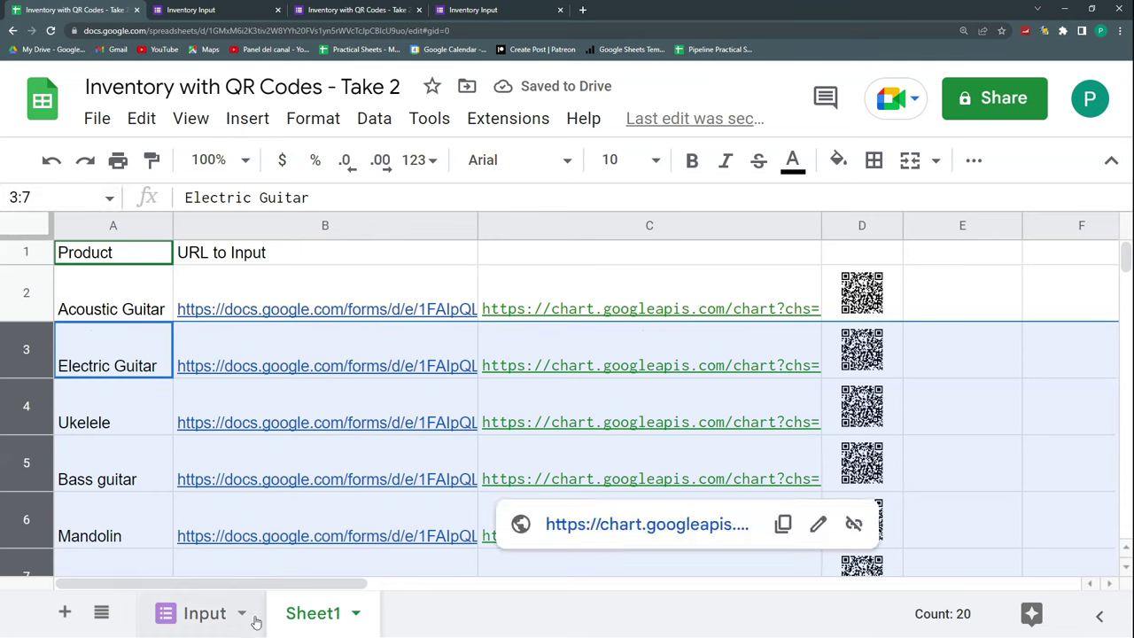
double_click(312, 616)
type("Products")
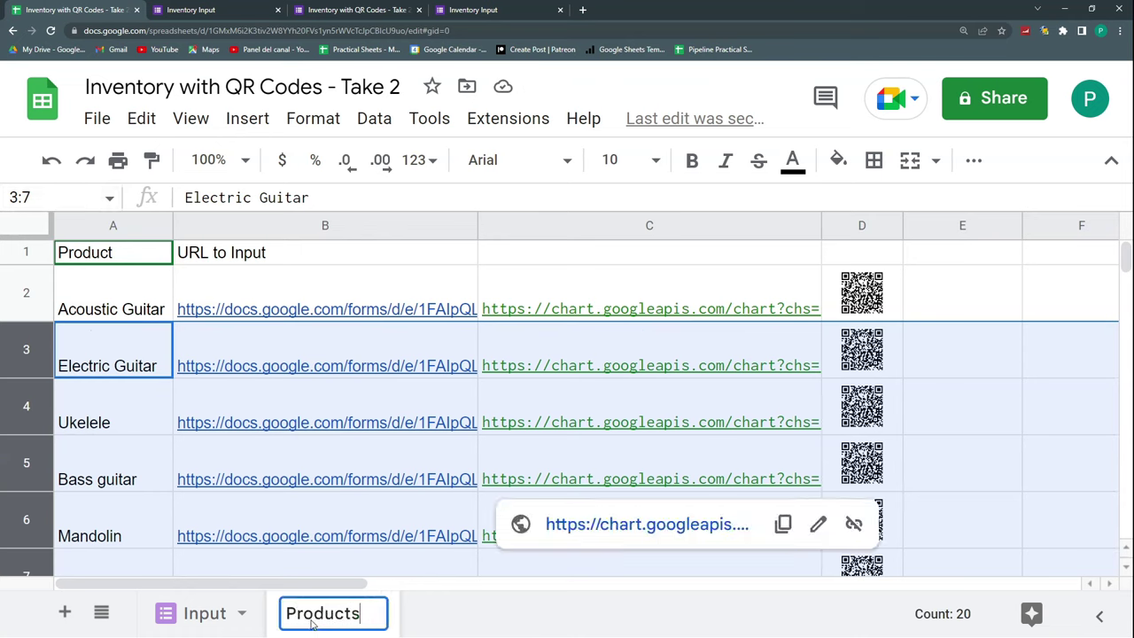
left_click(945, 351)
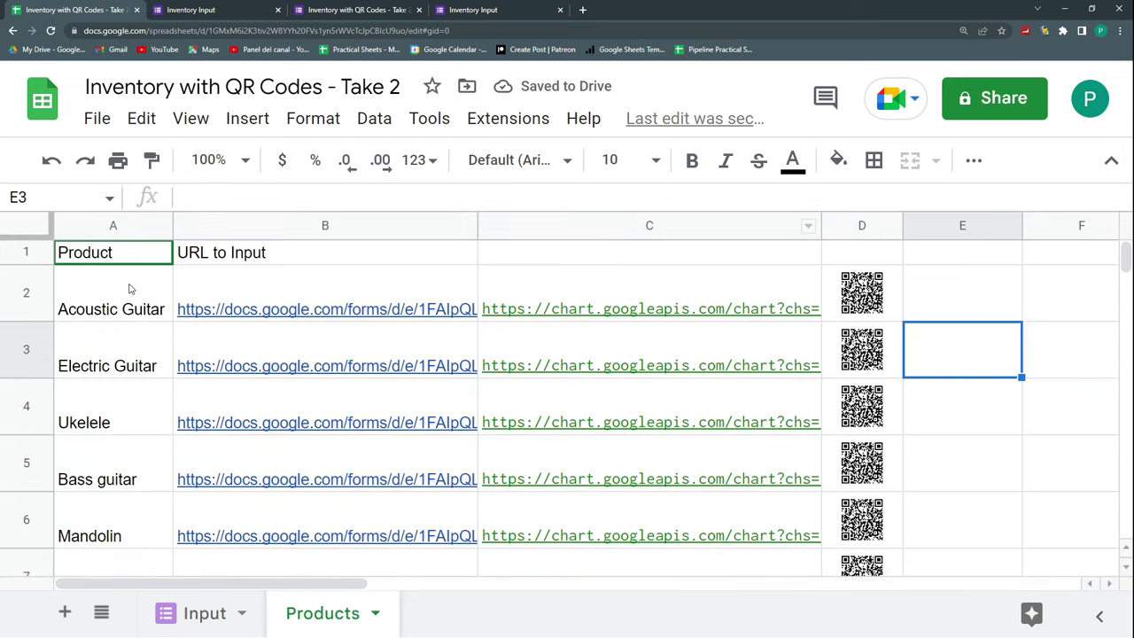
- Align the contents of rows 2 to 7 vertically to the middle
left_click(20, 300)
scroll(73, 494, "down", 1)
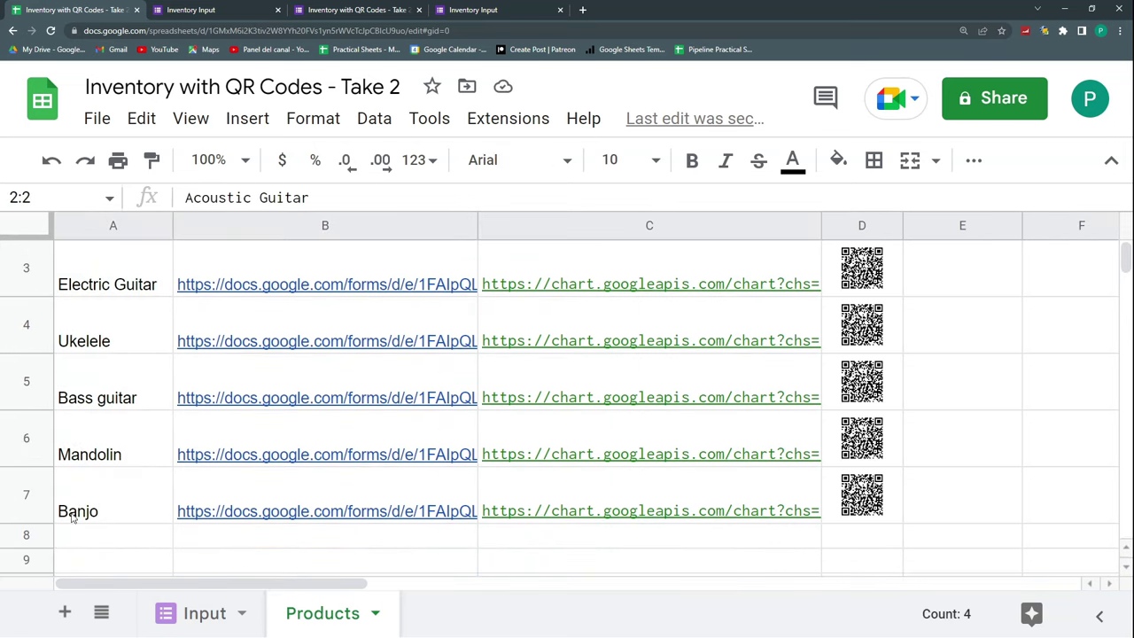
left_click(39, 510, "shift")
scroll(212, 435, "up", 2)
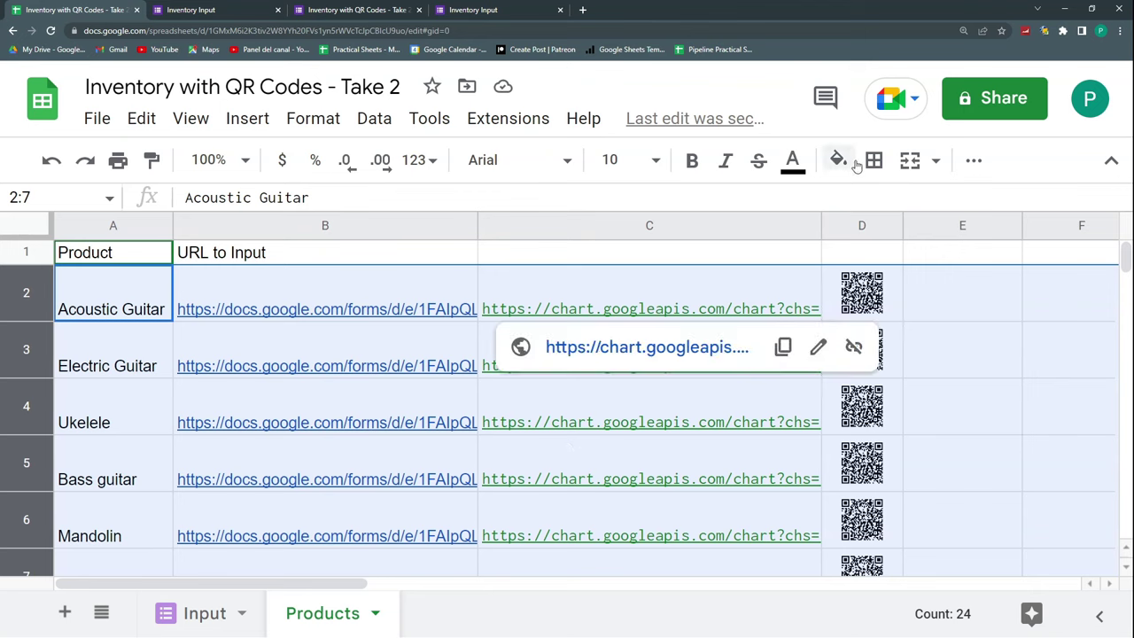
left_click(974, 160)
left_click(678, 205)
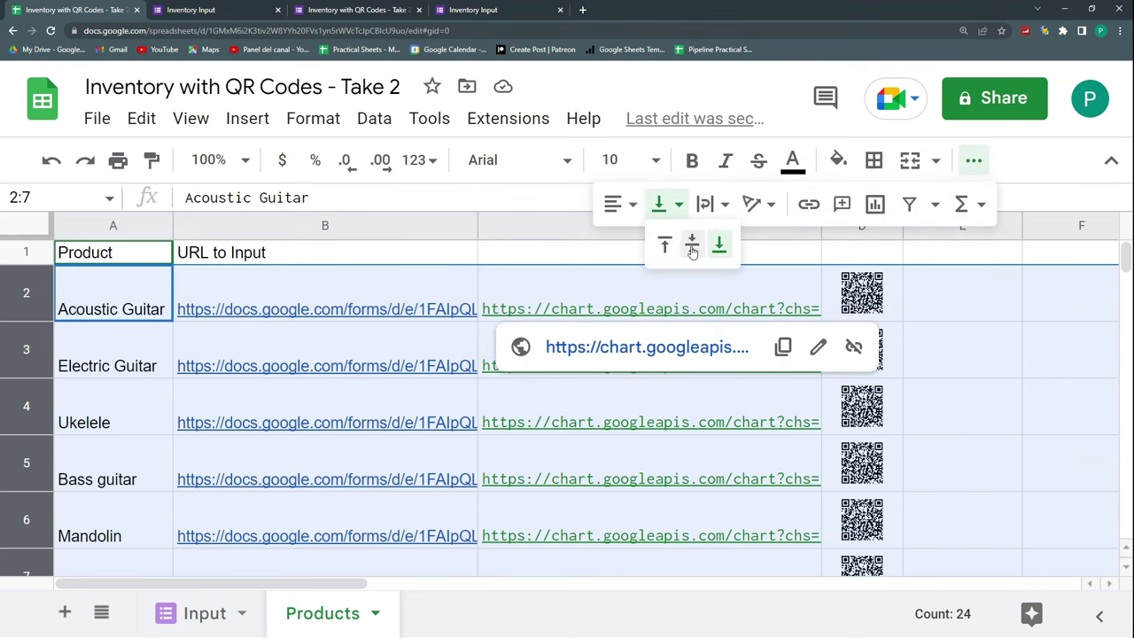
left_click(691, 248)
left_click(432, 285)
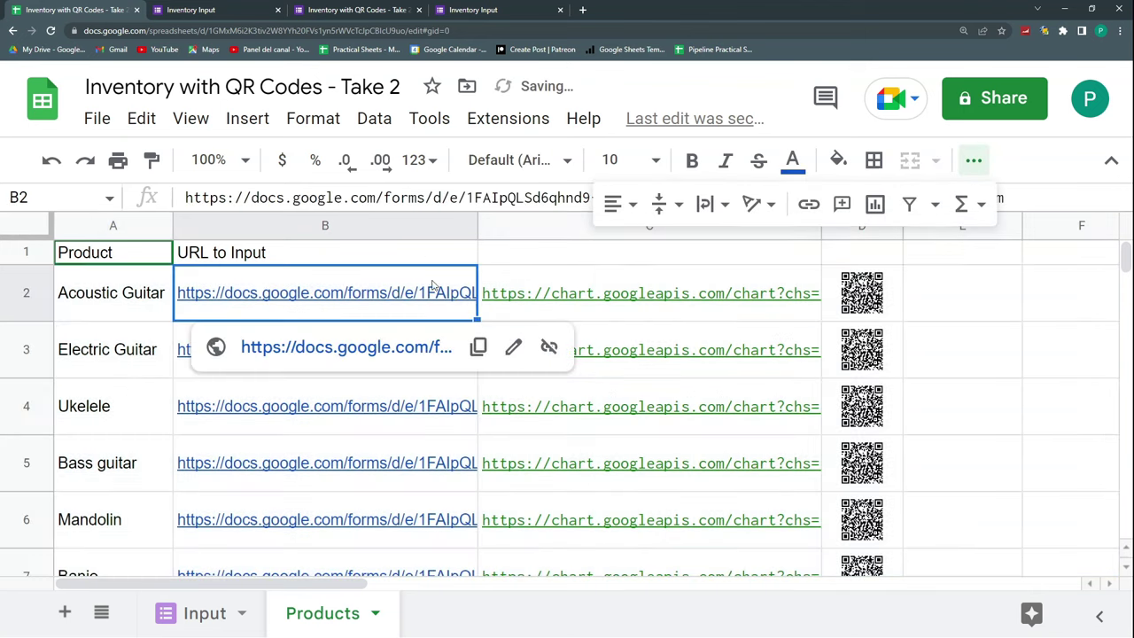
- Turn on text wrapping for the URLs in columns B and C
left_click(425, 226)
left_click(496, 226, "shift")
left_click(722, 205)
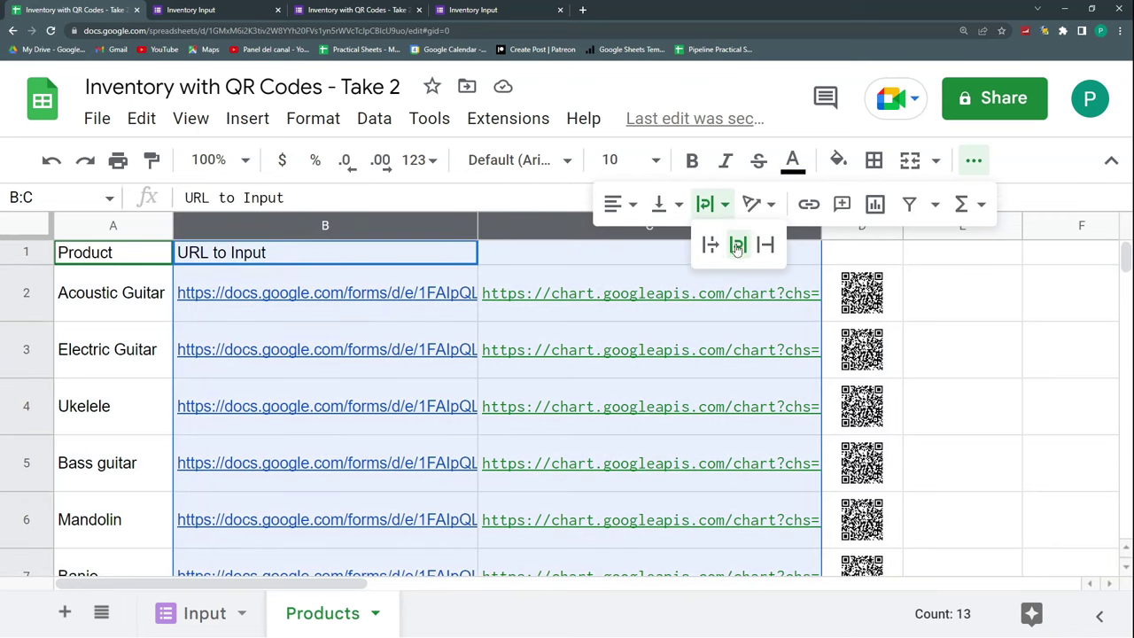
left_click(738, 245)
left_click(624, 296)
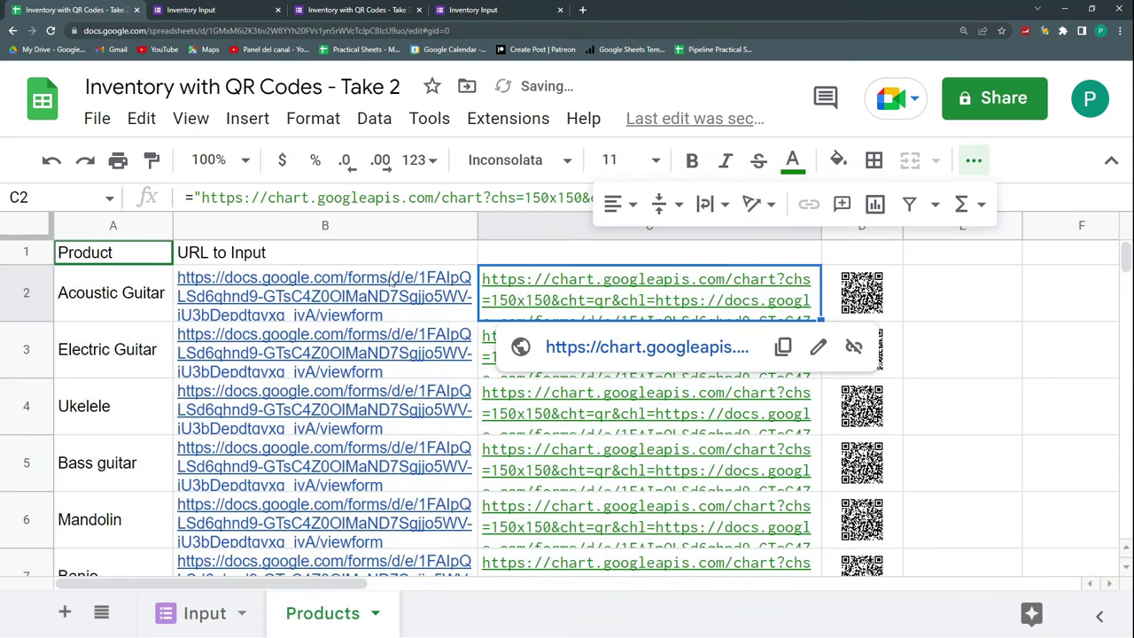
left_click(413, 271)
scroll(413, 266, "down", 2)
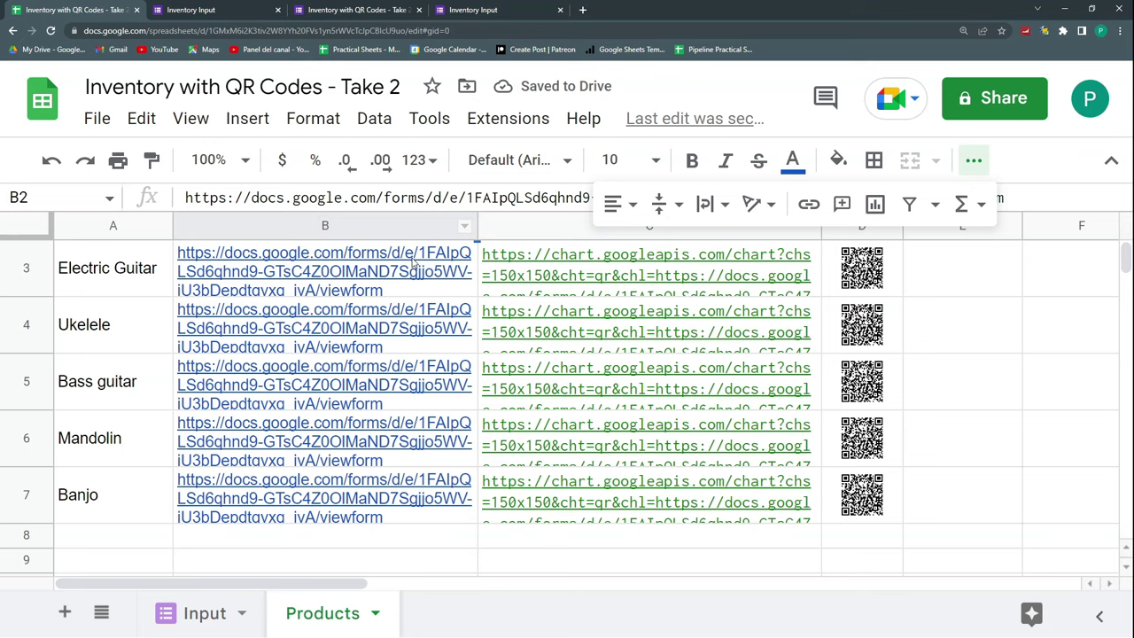
scroll(416, 257, "up", 2)
- Set the font size of columns B and C to 8
left_click_drag(425, 227, 620, 226)
left_click(620, 159)
left_click(609, 203)
left_click(620, 159)
left_click(611, 276)
- Enter the headers "QR URL" in C1 and "QR to Print" in D1
left_click(558, 255)
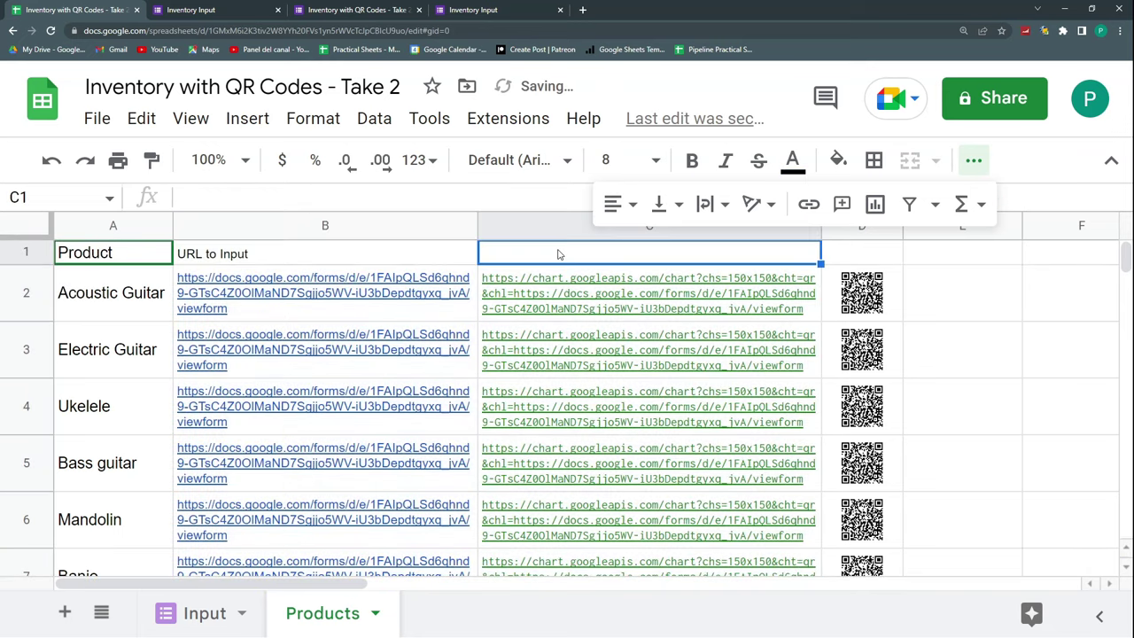
type("QR URL")
key("Tab")
type("QR to Print")
key("Return")
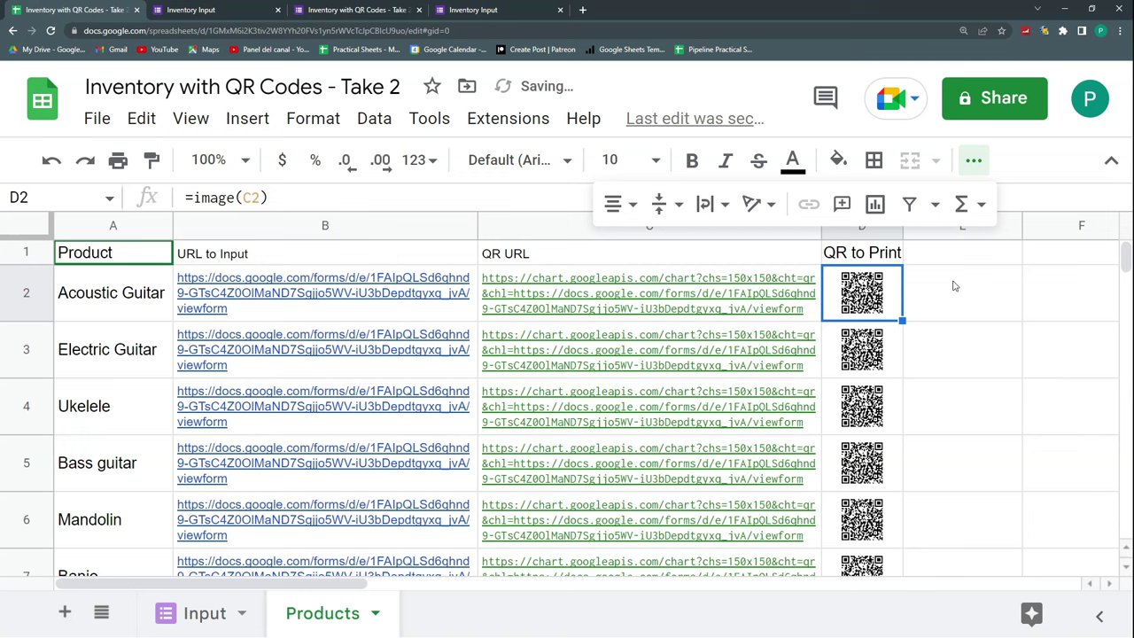
- Examine the QR URL in C2 and the product names in A2:A6
left_click(982, 332)
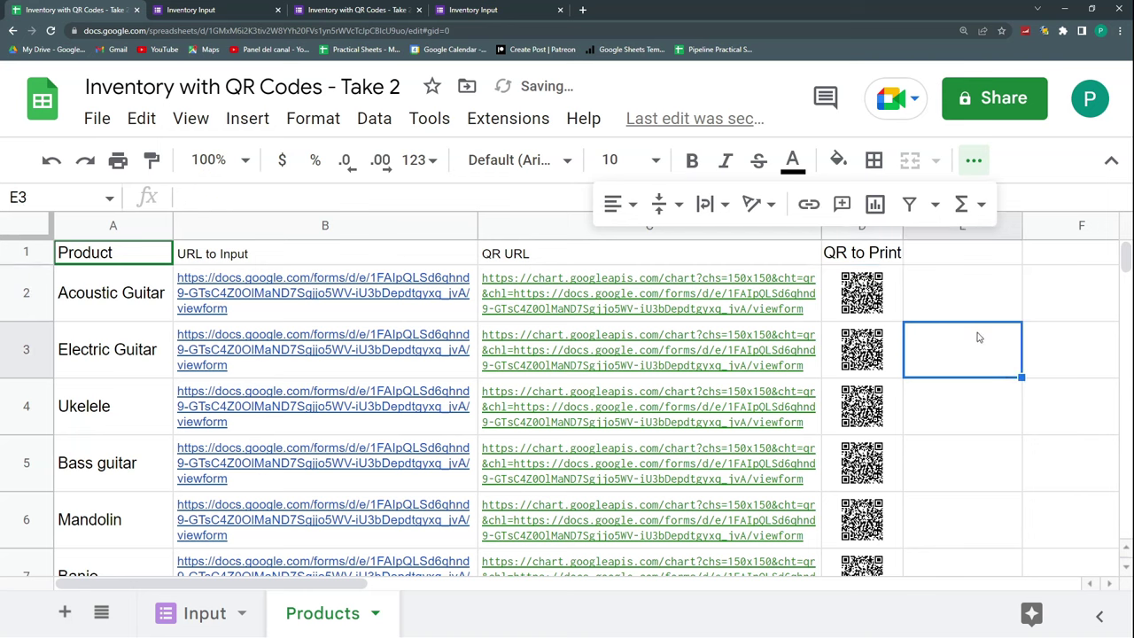
left_click(944, 283)
left_click(667, 288)
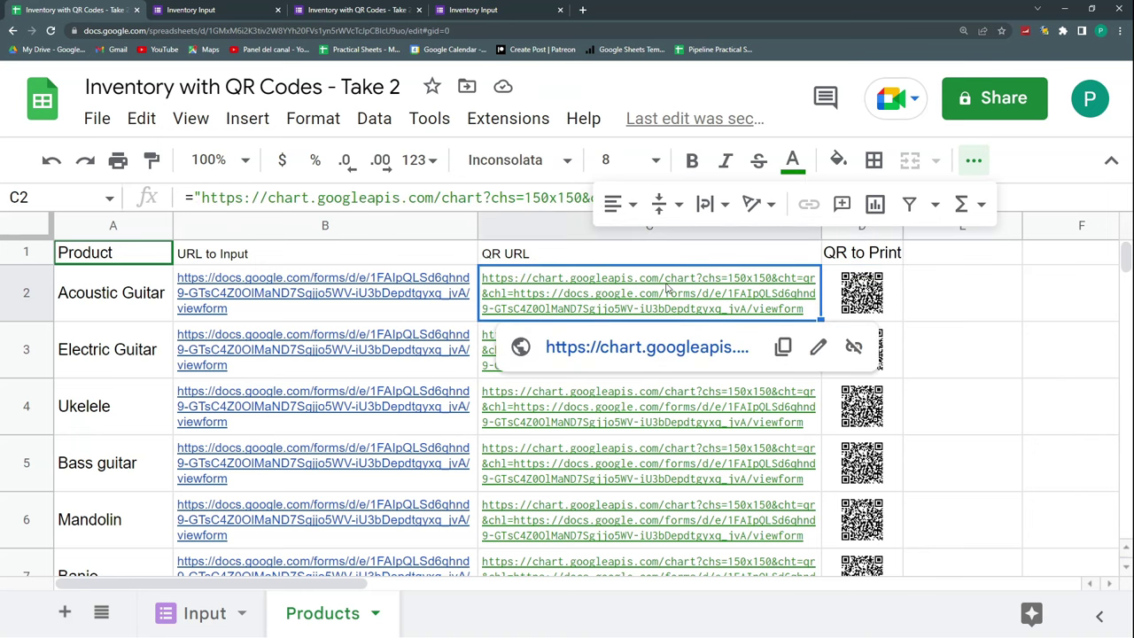
left_click(118, 308)
left_click(123, 344)
left_click(125, 389)
left_click(120, 462)
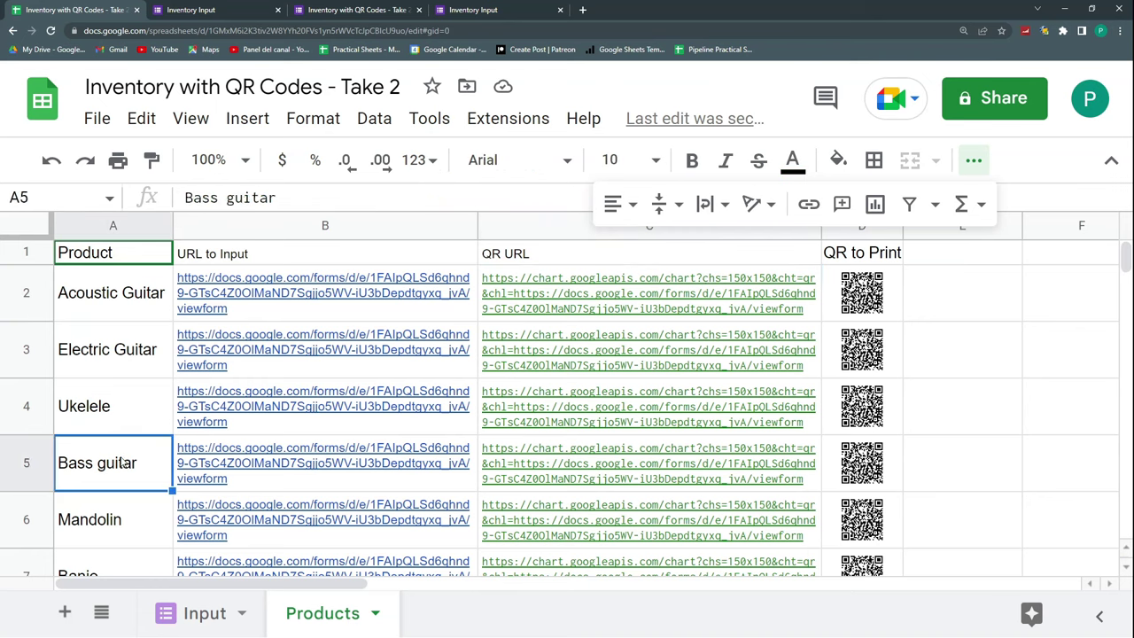
left_click(121, 538)
- Select the QR codes in D2:D7 and hide the menus to make room for all the product rows
left_click(910, 301)
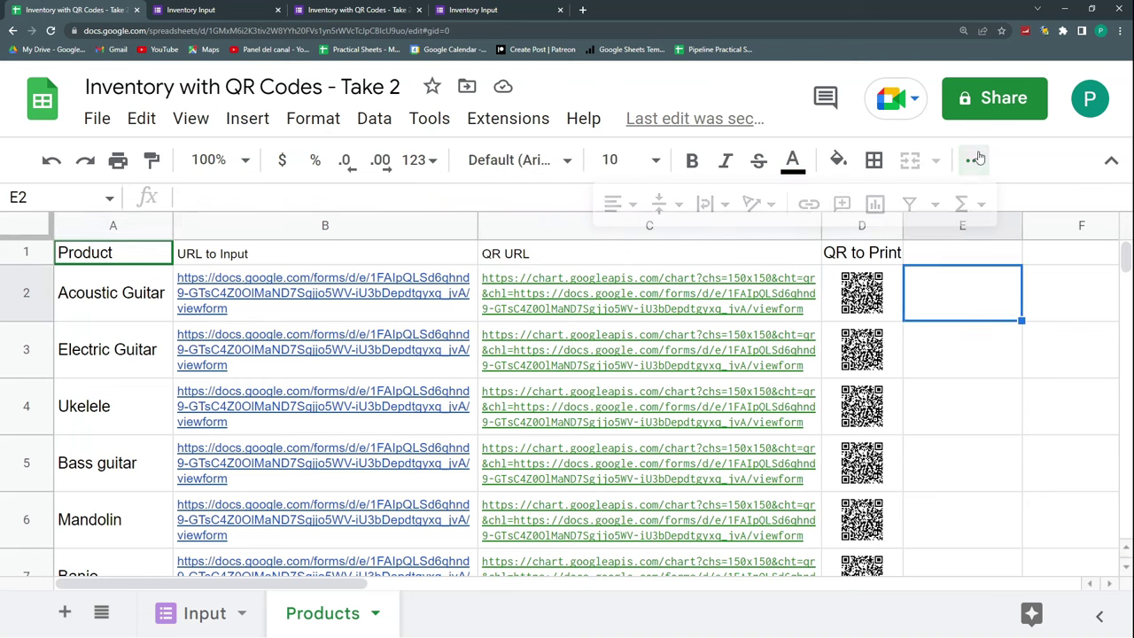
left_click(896, 306)
left_click(891, 352)
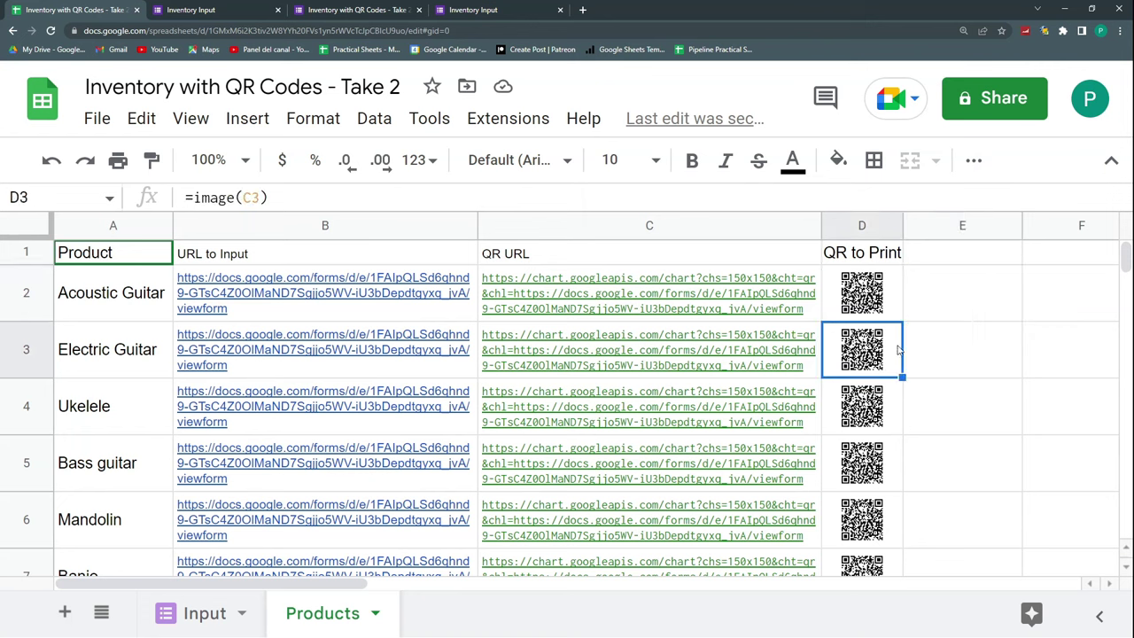
left_click_drag(873, 296, 881, 580)
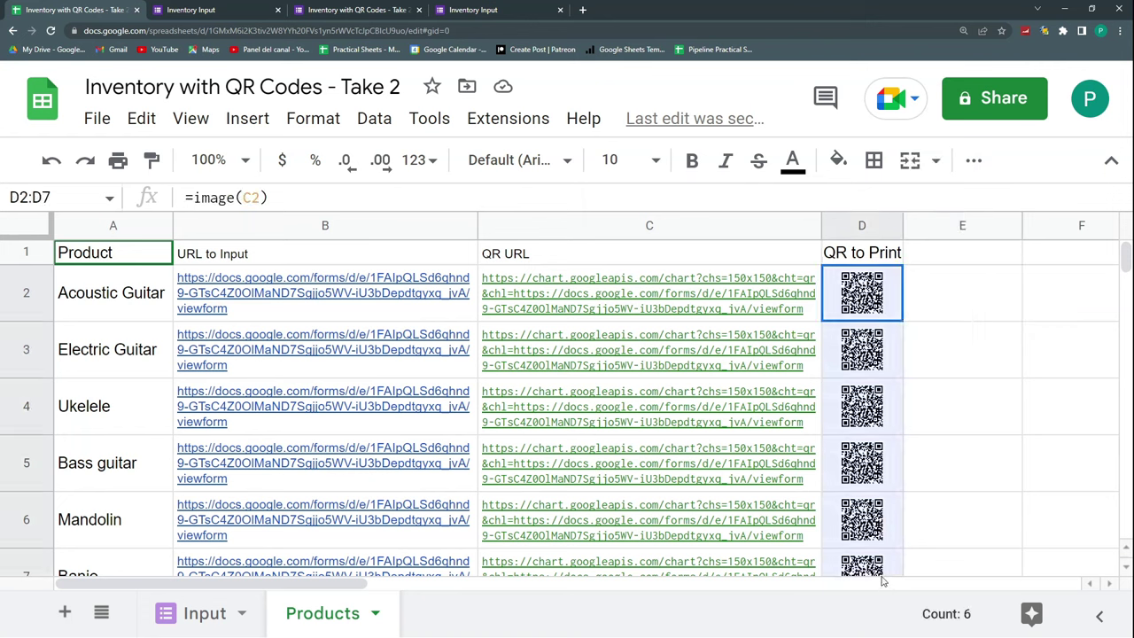
left_click(1111, 160)
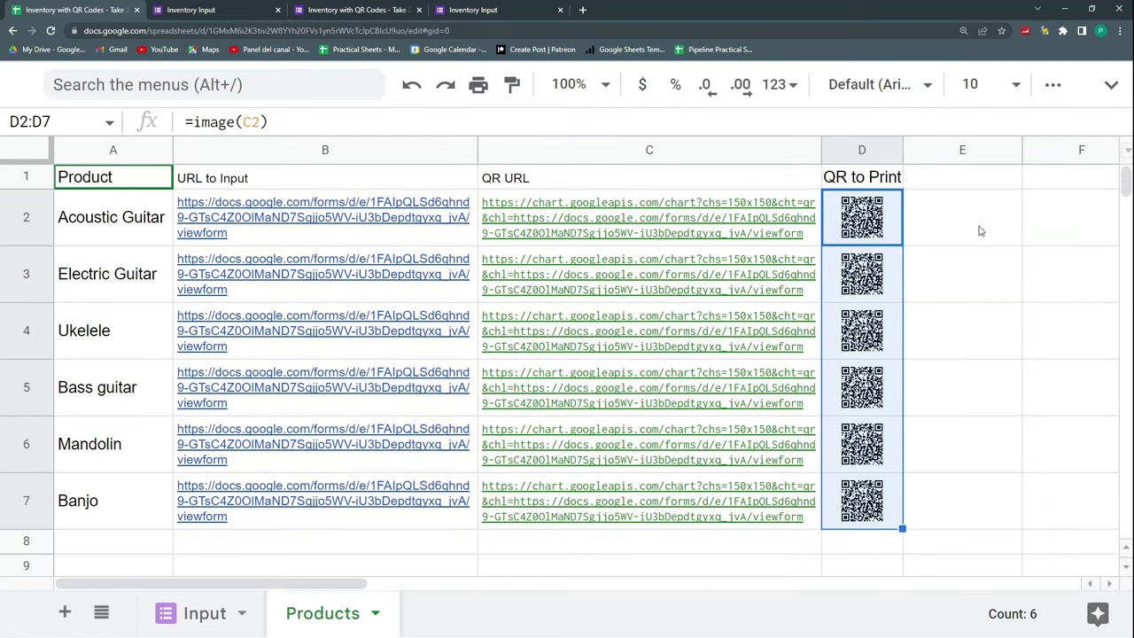
left_click(893, 222)
left_click(892, 259)
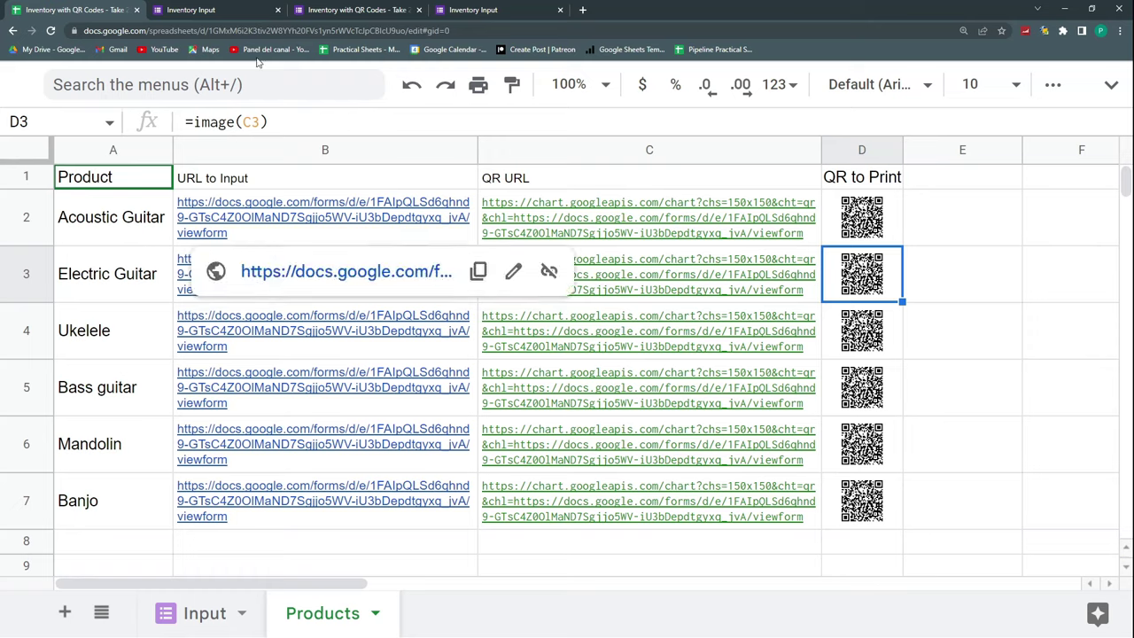
- In the Inventory Input form, generate a pre-filled link with Acoustic Guitar selected and copy it
left_click(229, 8)
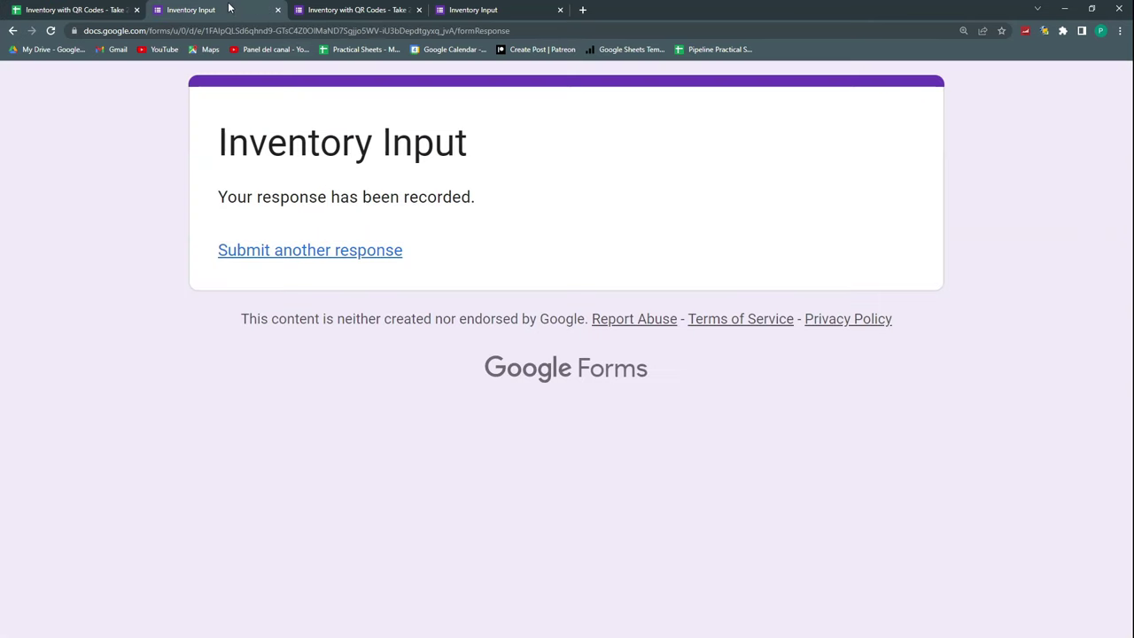
left_click(354, 10)
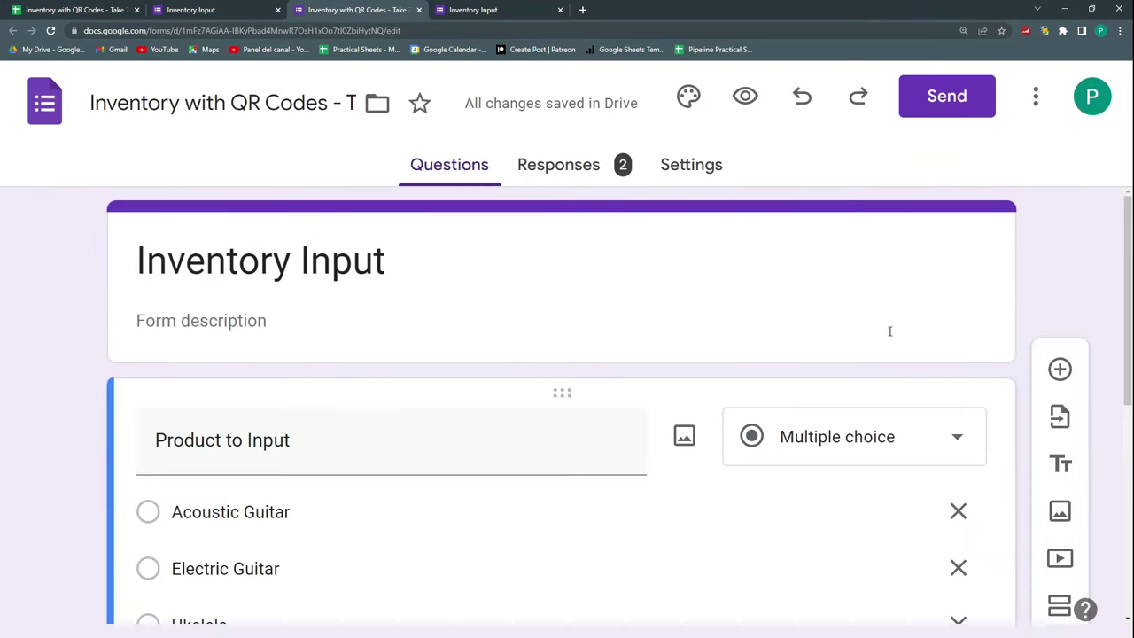
left_click(1035, 95)
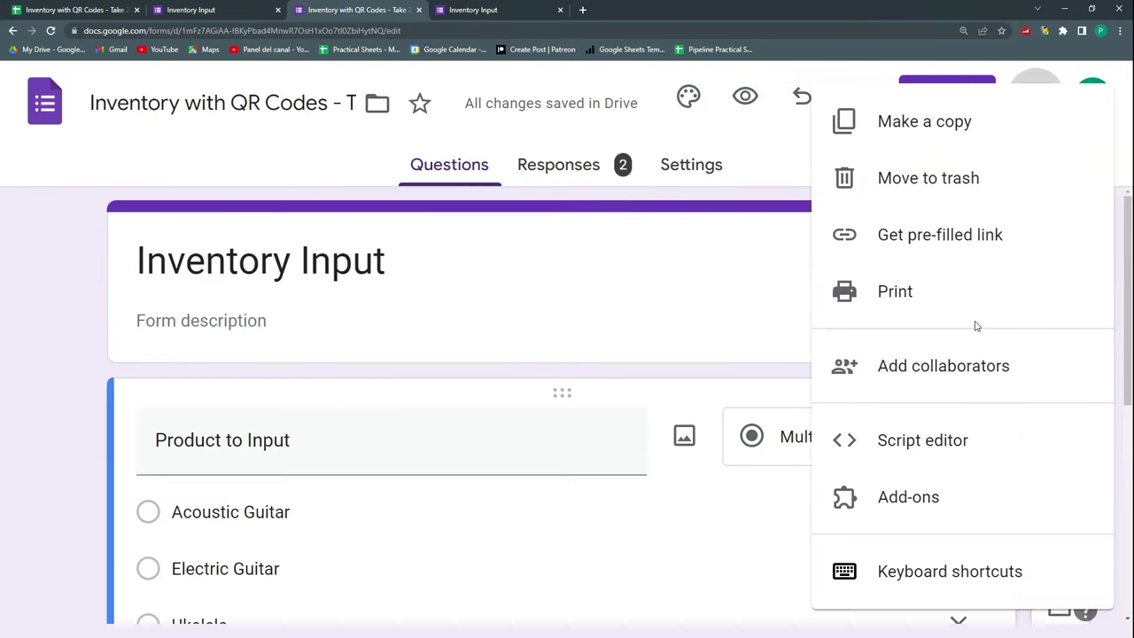
left_click(948, 237)
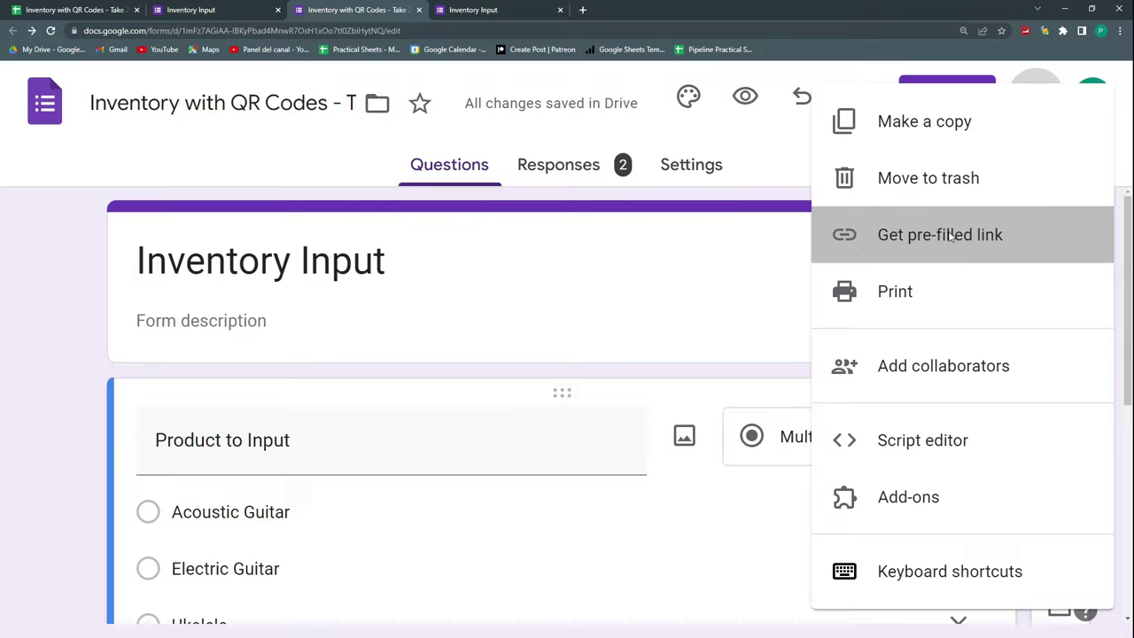
scroll(482, 259, "down", 2)
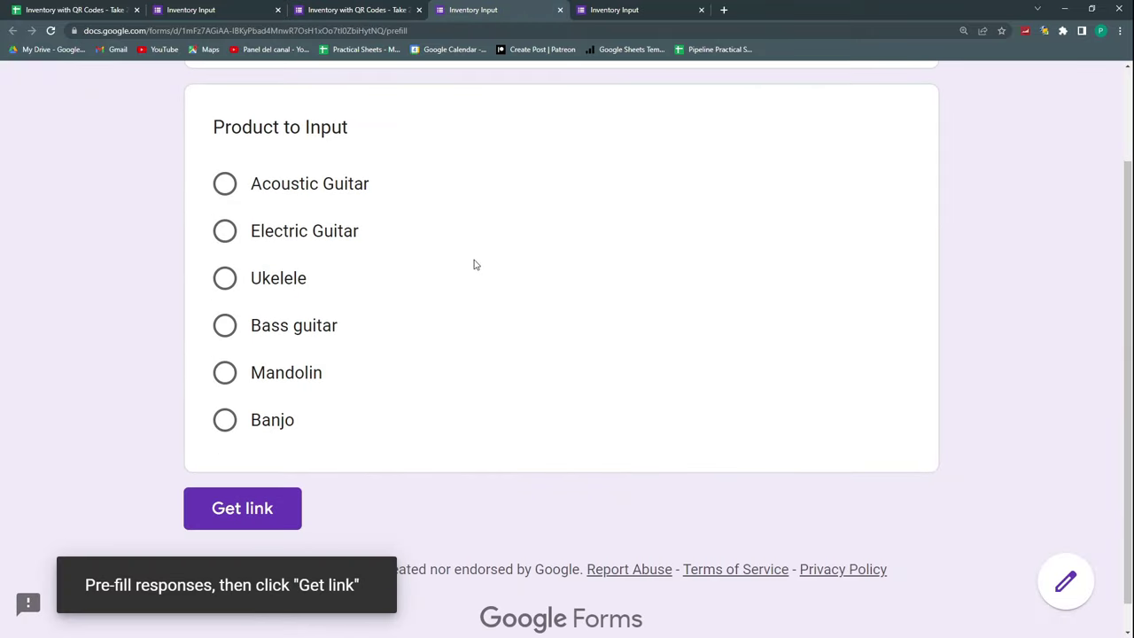
left_click(225, 184)
left_click(248, 509)
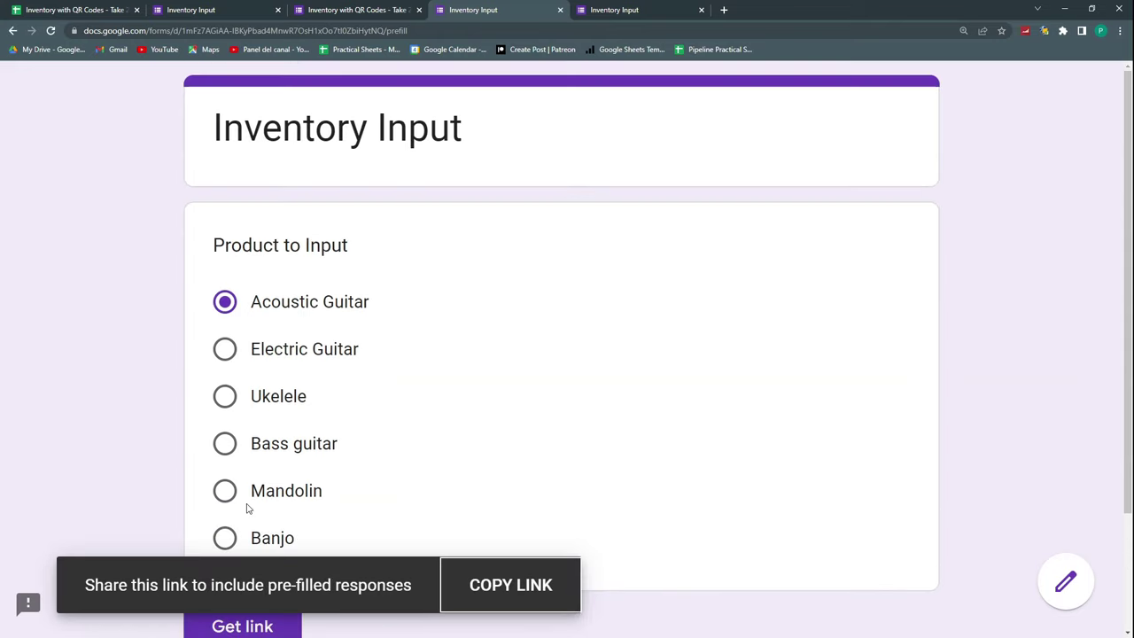
left_click(525, 597)
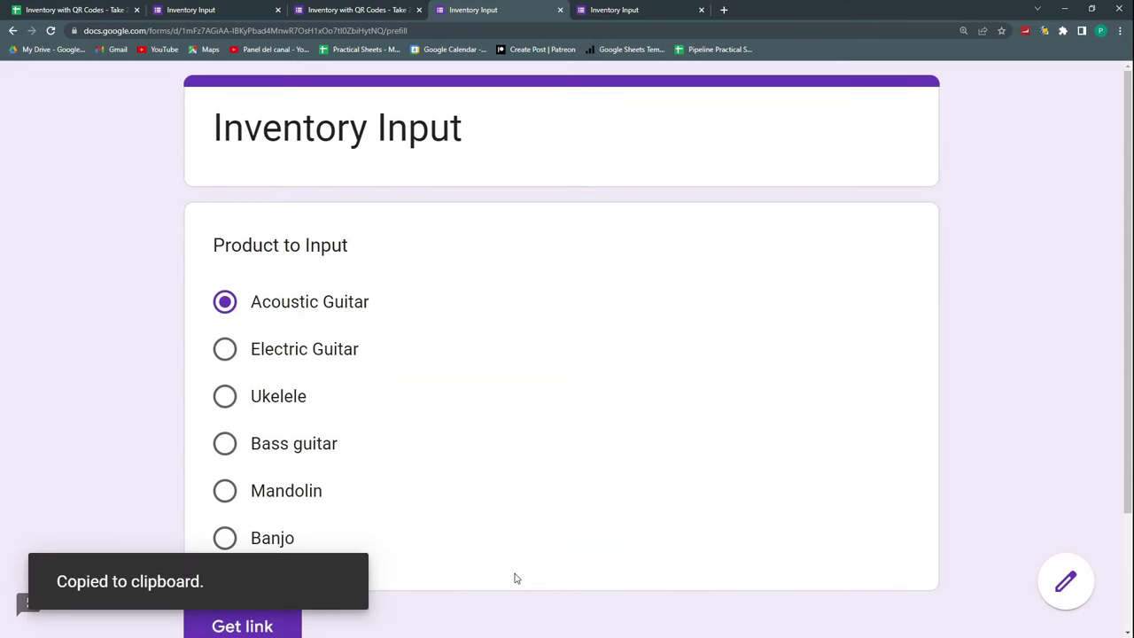
- Return to the Products sheet and paste the copied pre-filled link into cell E2
left_click(117, 18)
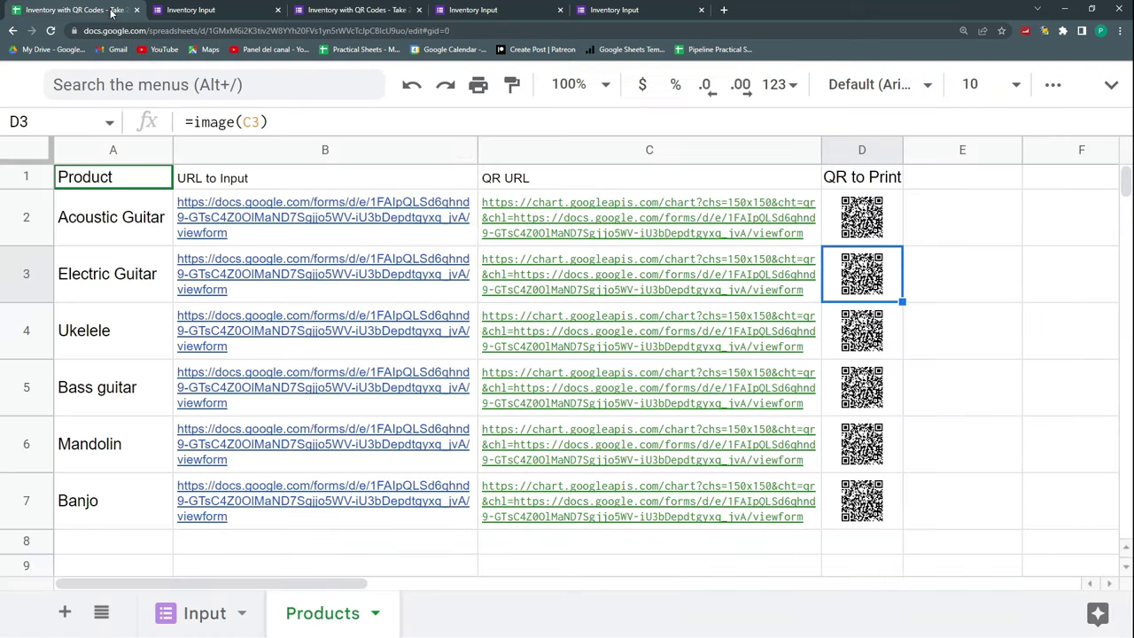
double_click(952, 217)
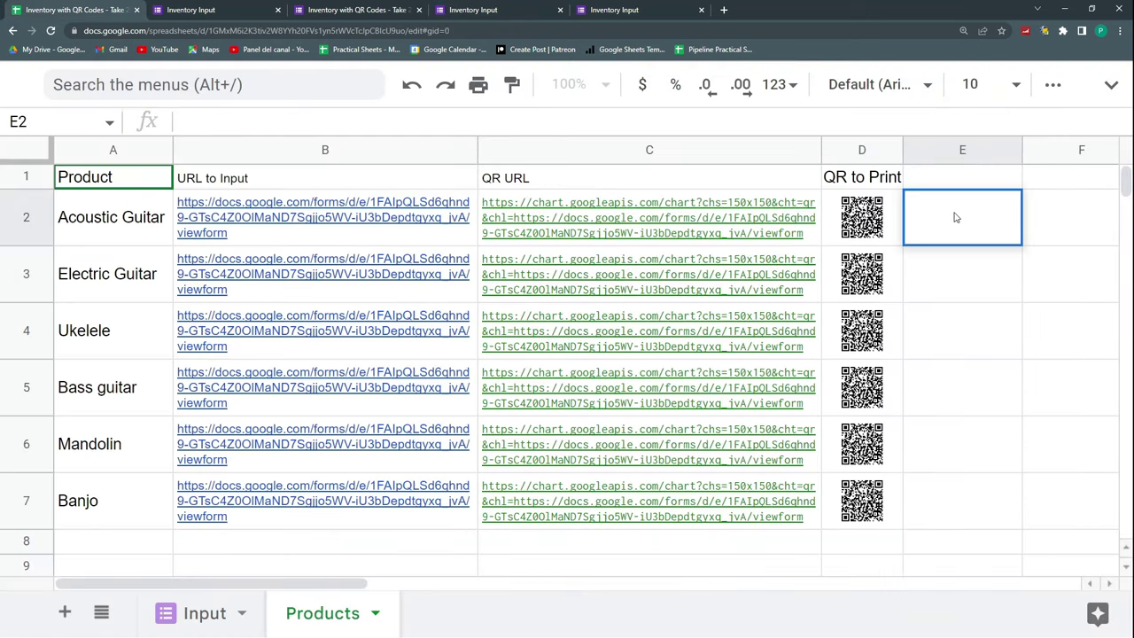
key("ctrl+v")
key("Return")
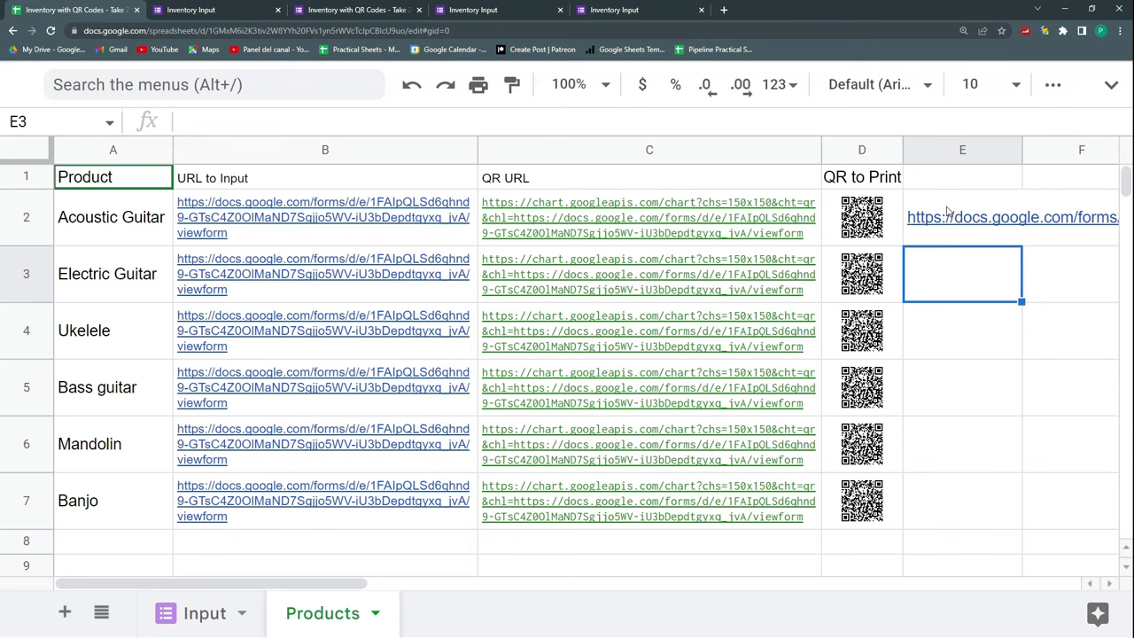
- Wrap the text of the pre-filled link in cell E2
left_click(949, 211)
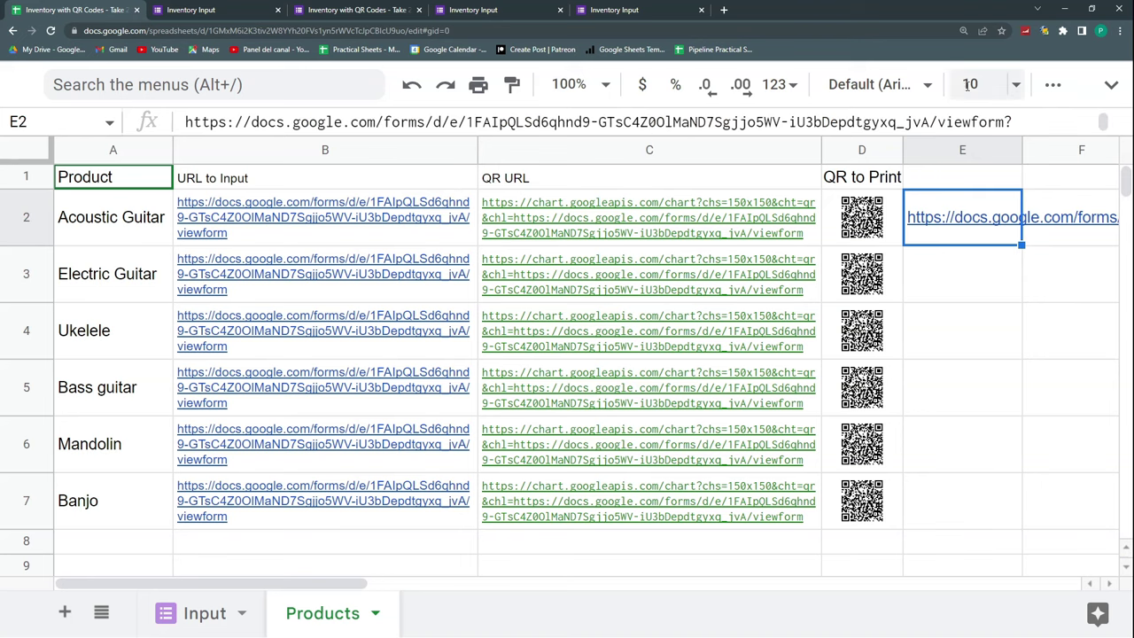
left_click(1052, 84)
left_click(789, 128)
left_click(820, 167)
left_click(1054, 202)
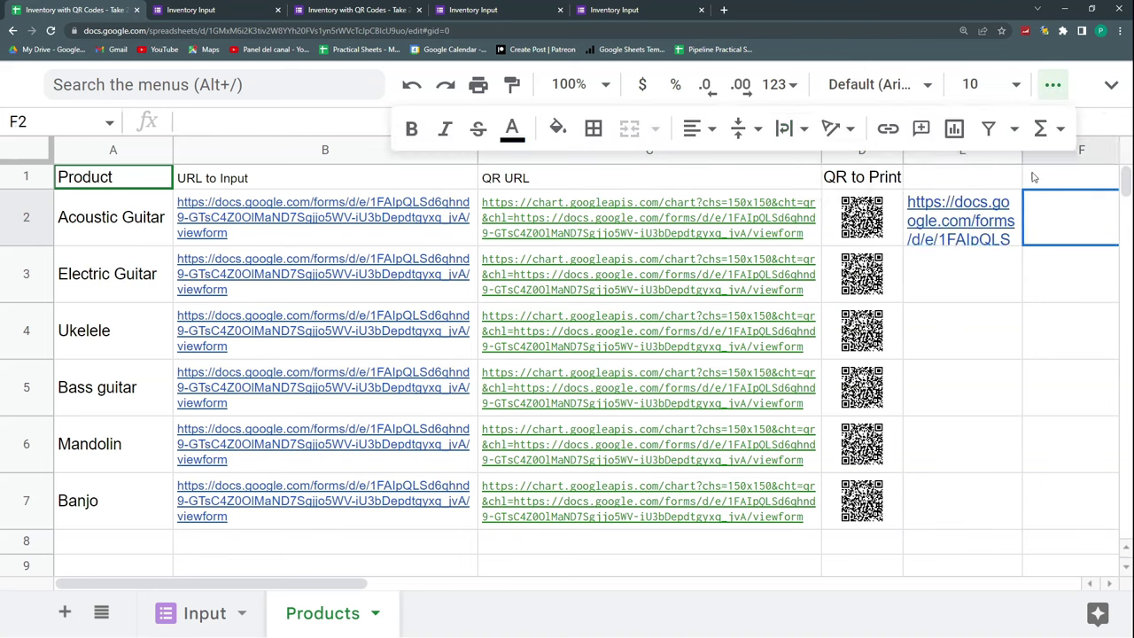
- Widen column E until the whole pre-filled link fits on three lines in E2
left_click_drag(1021, 158, 1100, 158)
left_click(1005, 321)
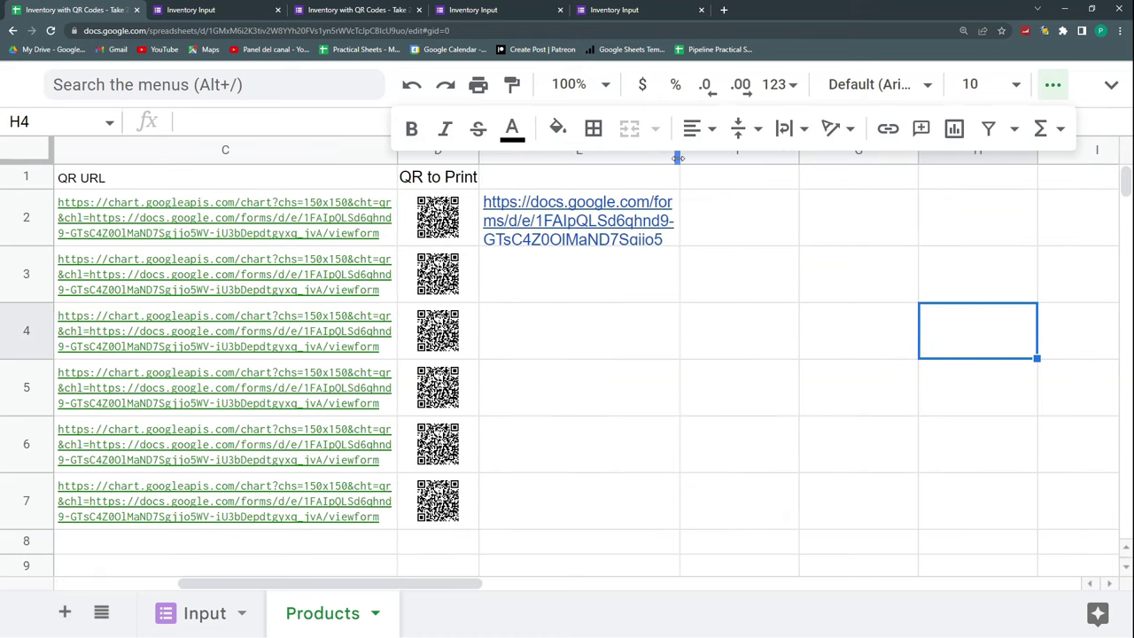
left_click_drag(677, 158, 986, 158)
left_click(758, 306)
left_click(653, 240)
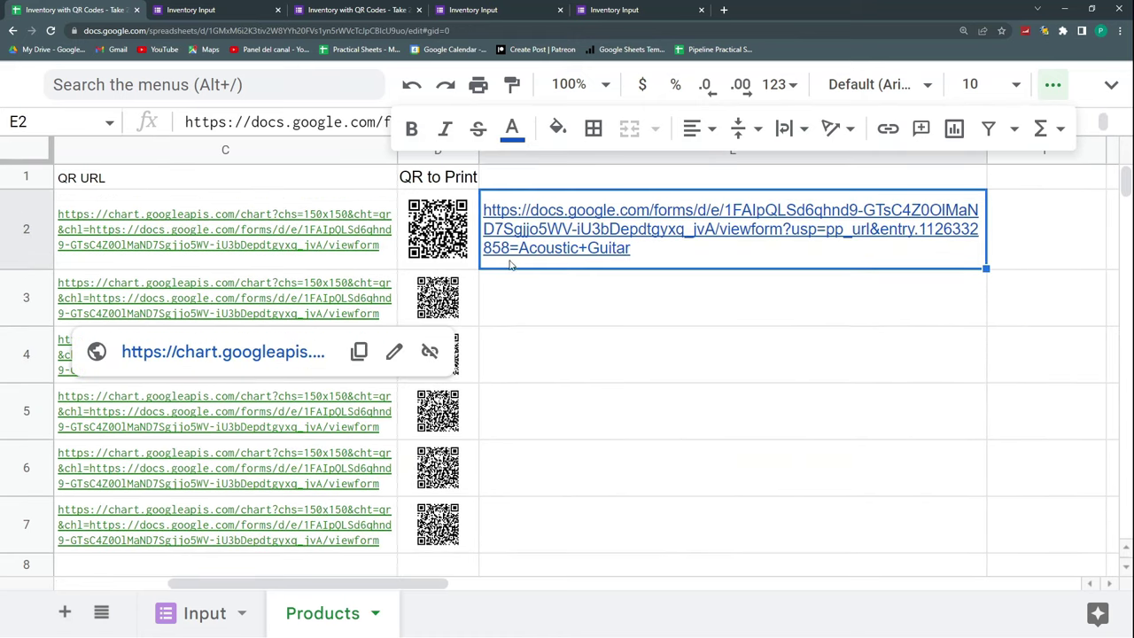
- Narrow column C strongly to save space and move the selection back toward the first columns
left_click(391, 248)
left_click_drag(395, 156, 98, 156)
left_click(397, 328)
key("Left")
key("Left")
key("Left")
key("Left")
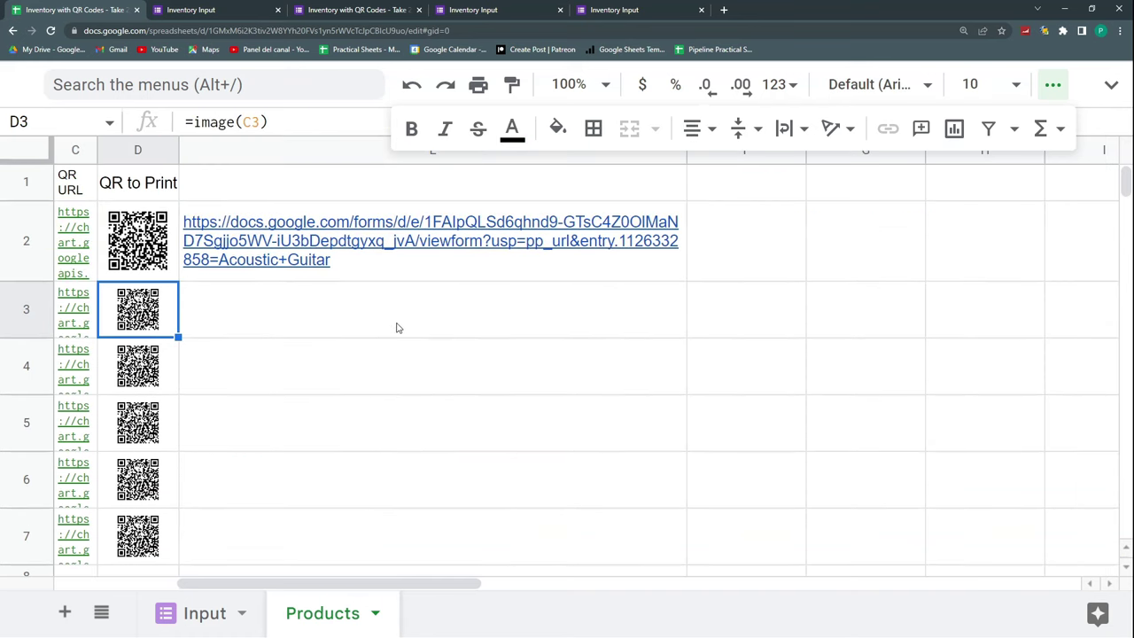
- Compare the links in B2 and E2, and copy the part "?usp=pp_url&entry.1126332858=Acoustic+Guitar" from the end of E2
left_click(423, 273)
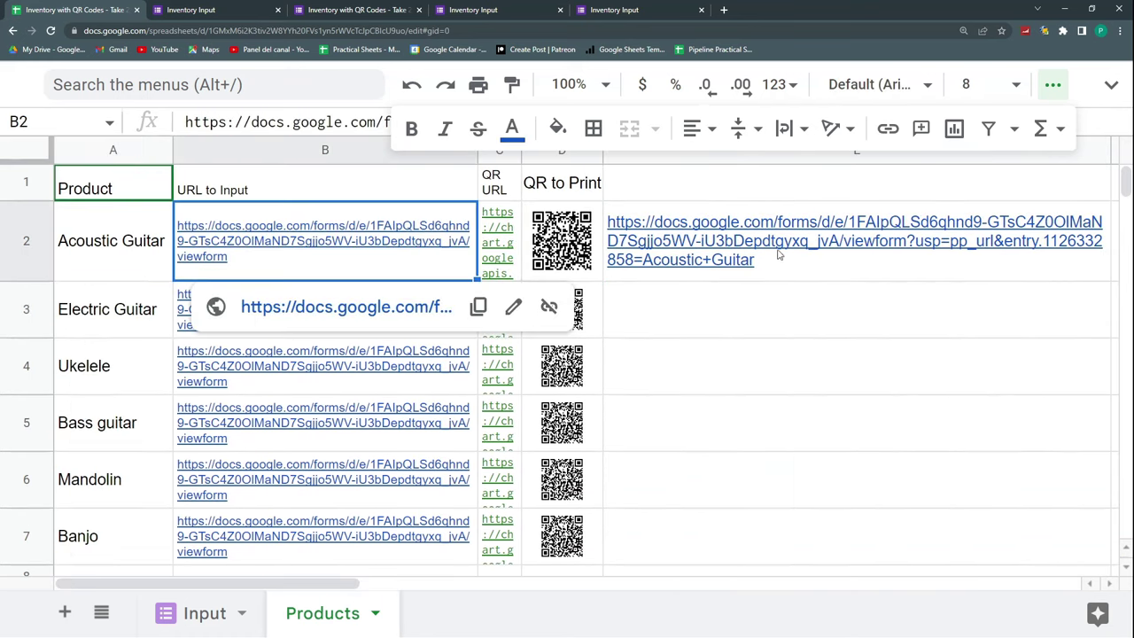
left_click(842, 271)
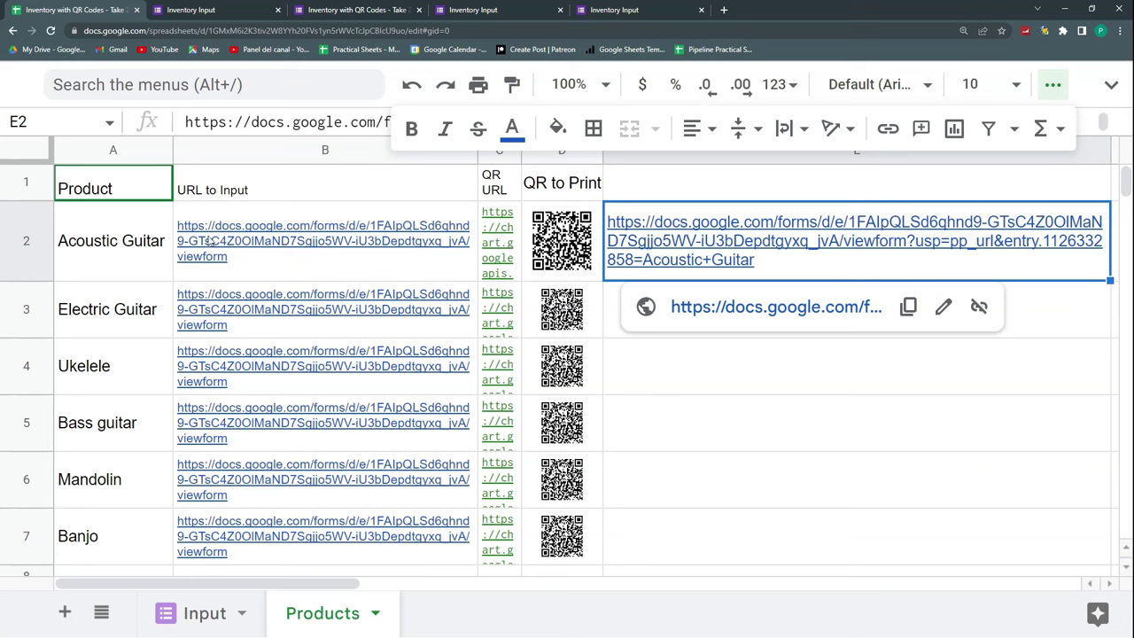
mouse_move(329, 246)
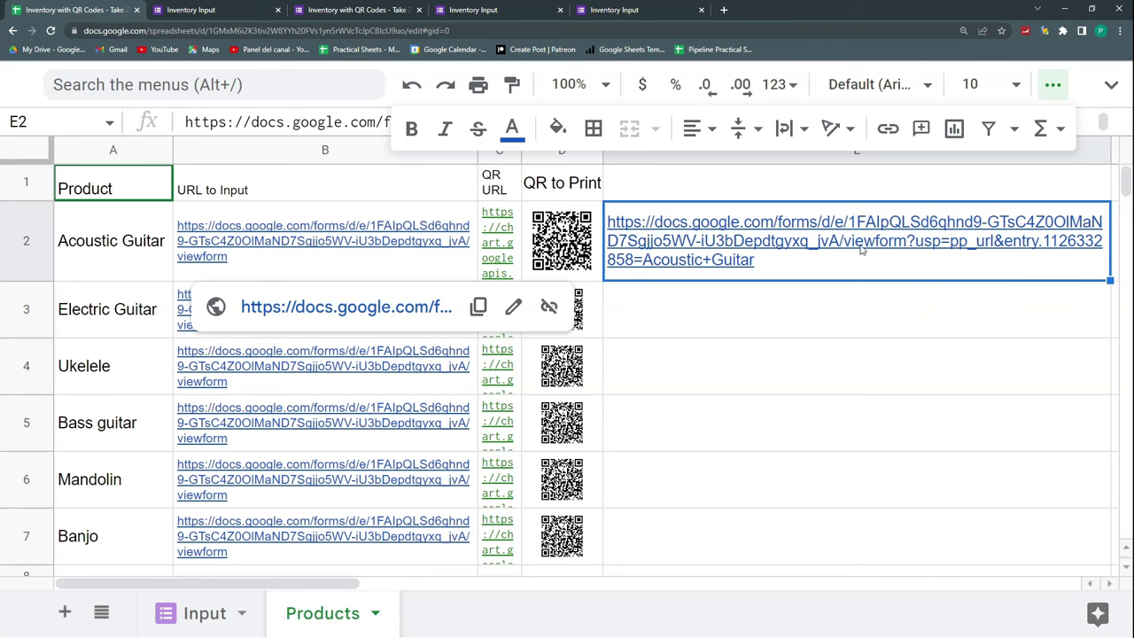
mouse_move(915, 244)
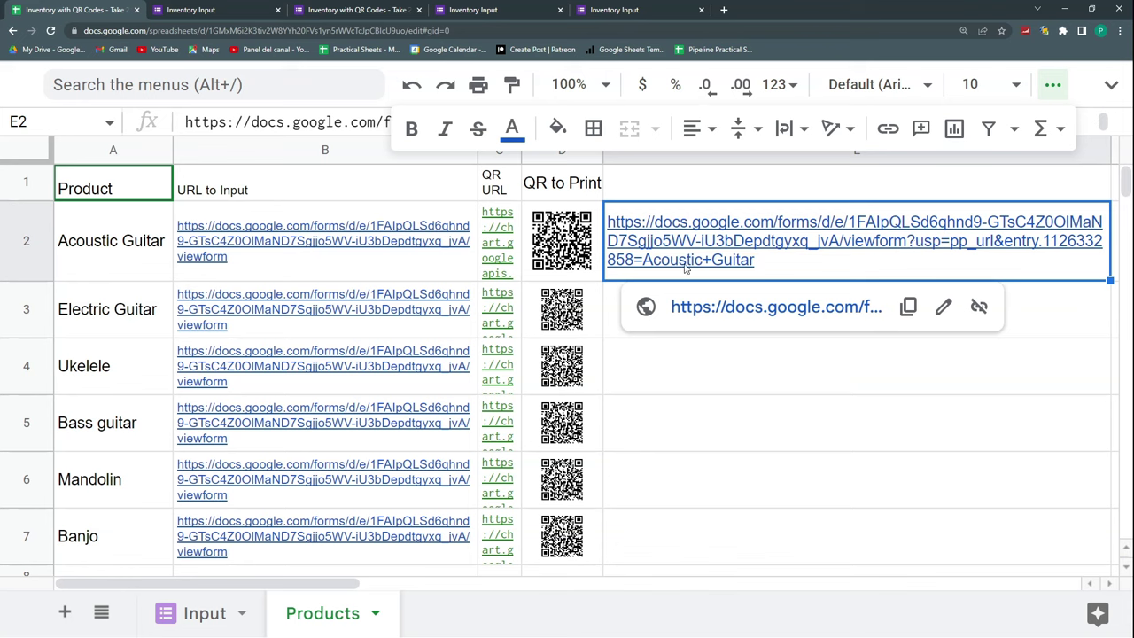
double_click(816, 232)
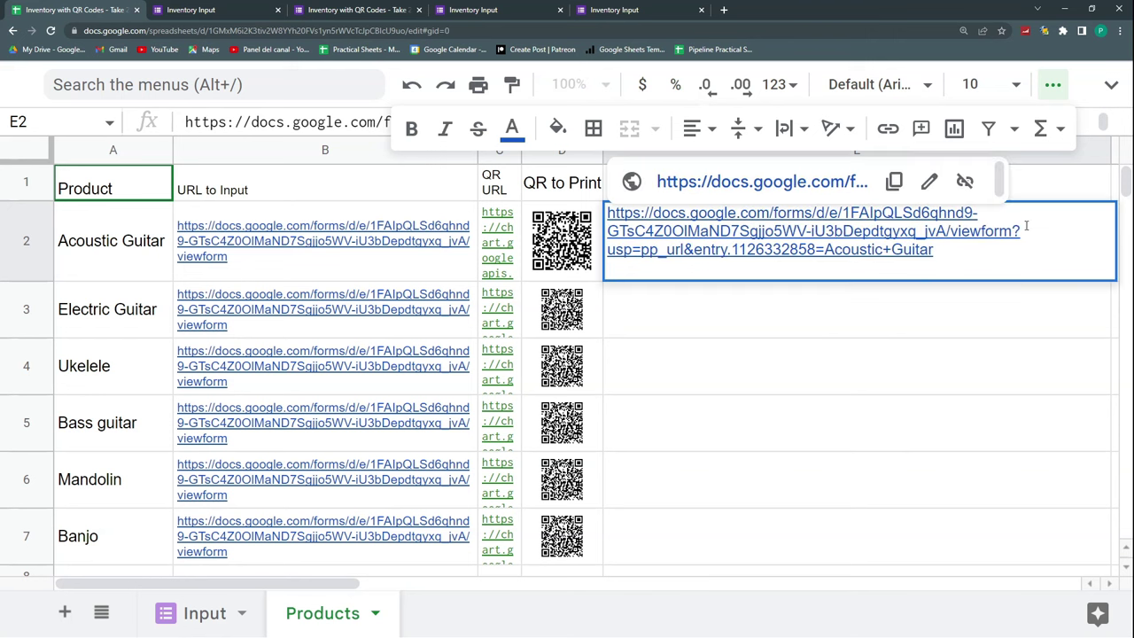
left_click_drag(1016, 230, 1017, 245)
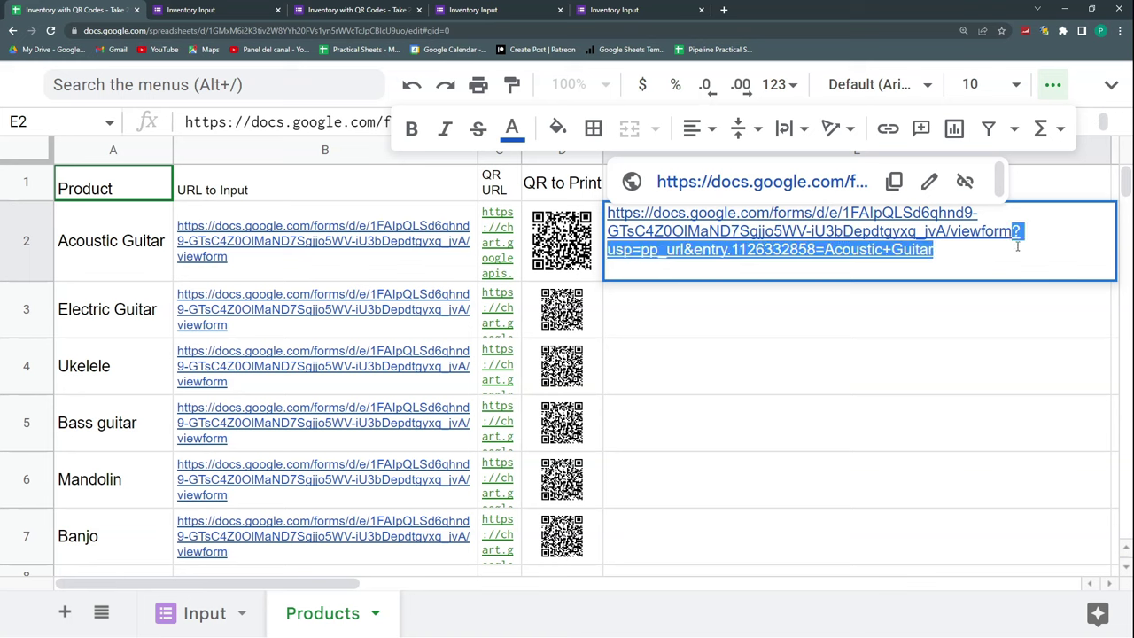
- Append the copied "?usp=pp_url&entry.1126332858=Acoustic+Guitar" to the end of the form link in B2
left_click(284, 258)
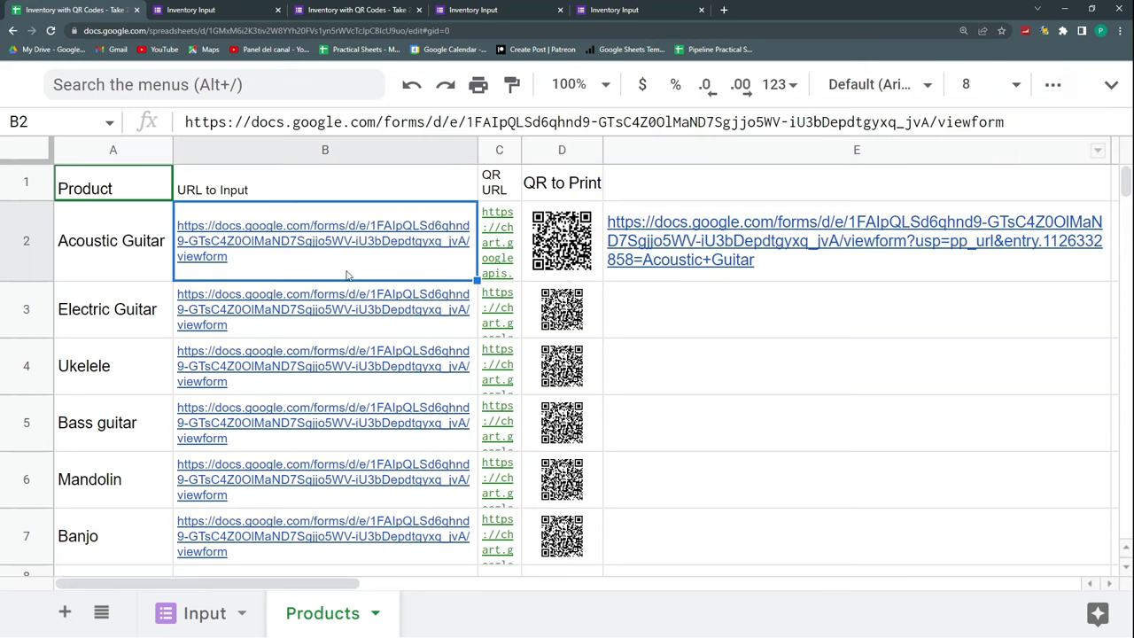
double_click(389, 226)
key("ctrl+v")
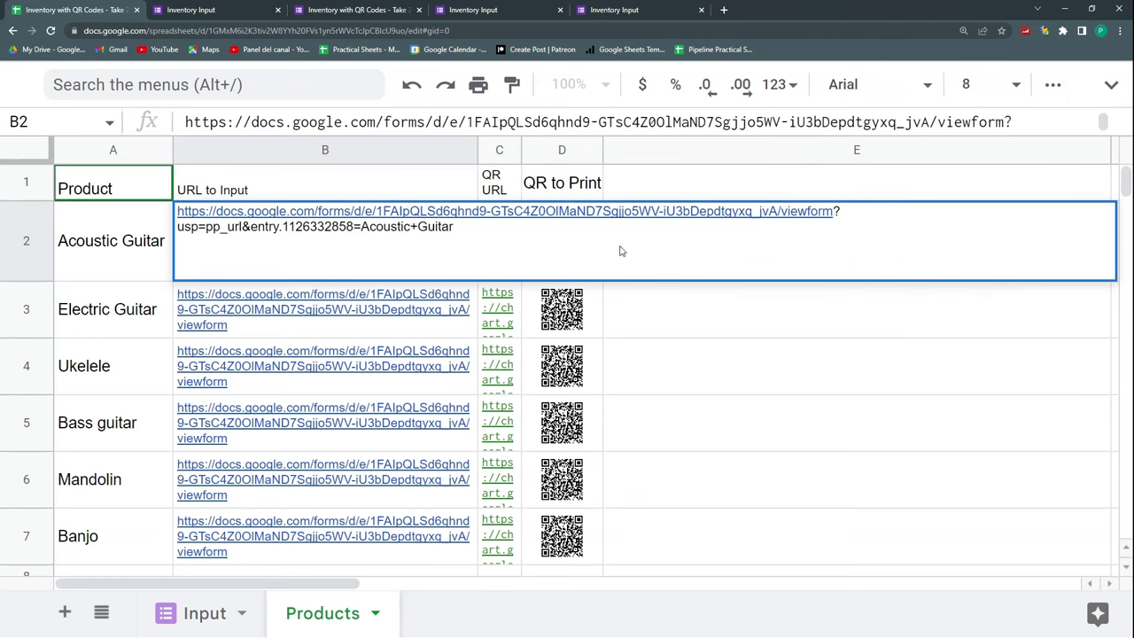
key("Return")
left_click(387, 278)
left_click(727, 319)
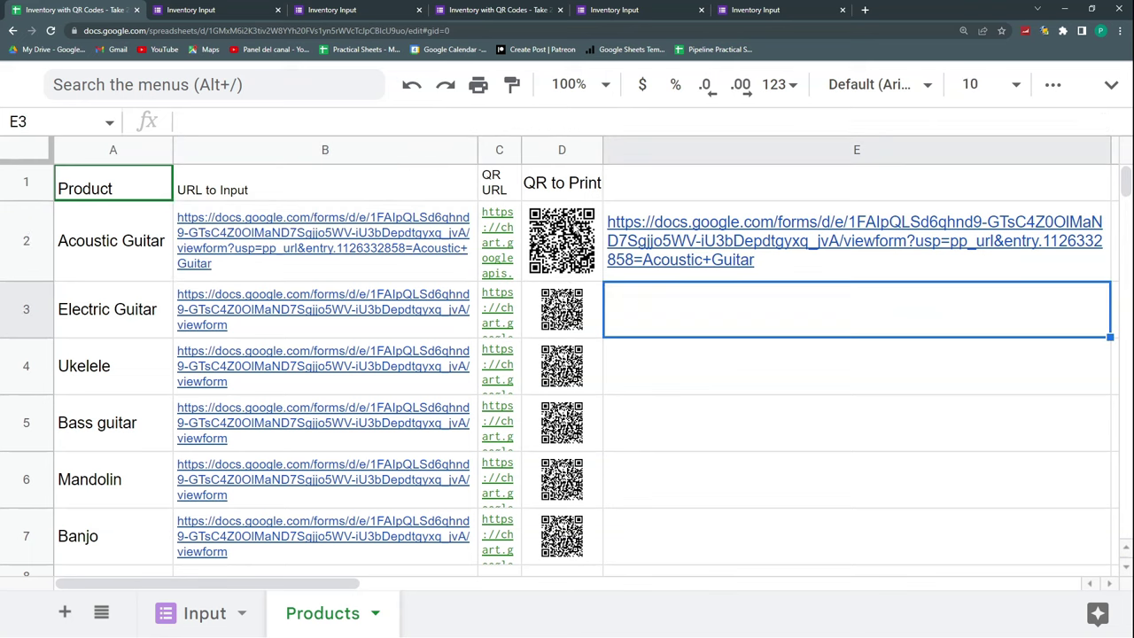
- Wrap the B2 reference in ENCODEURL within the QR URL formula in C2
left_click(536, 245)
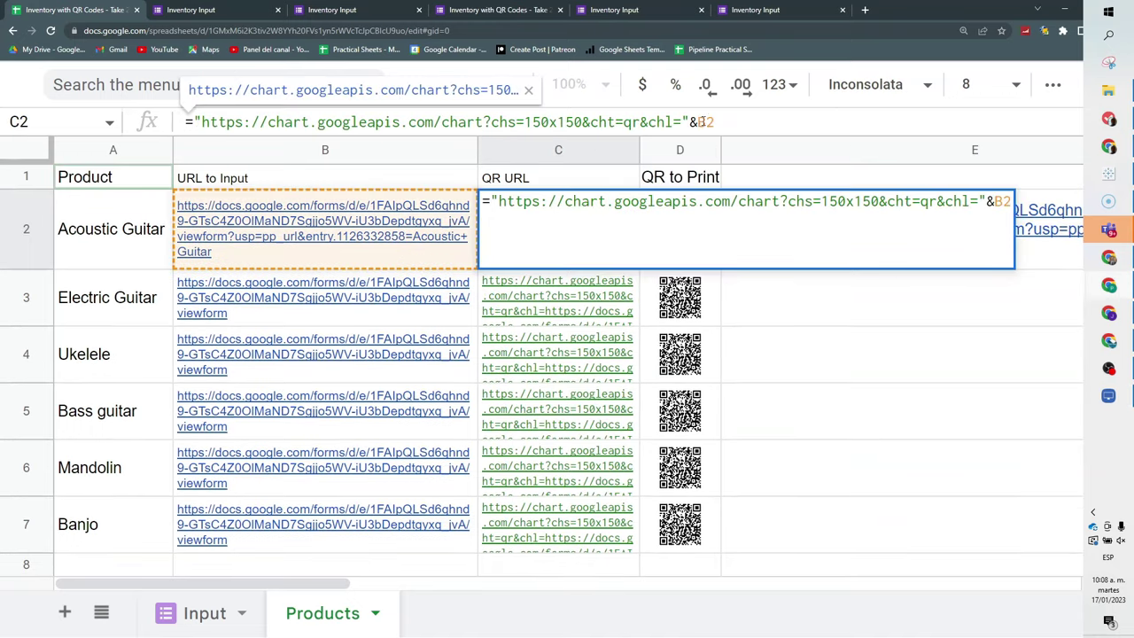
type("ENC")
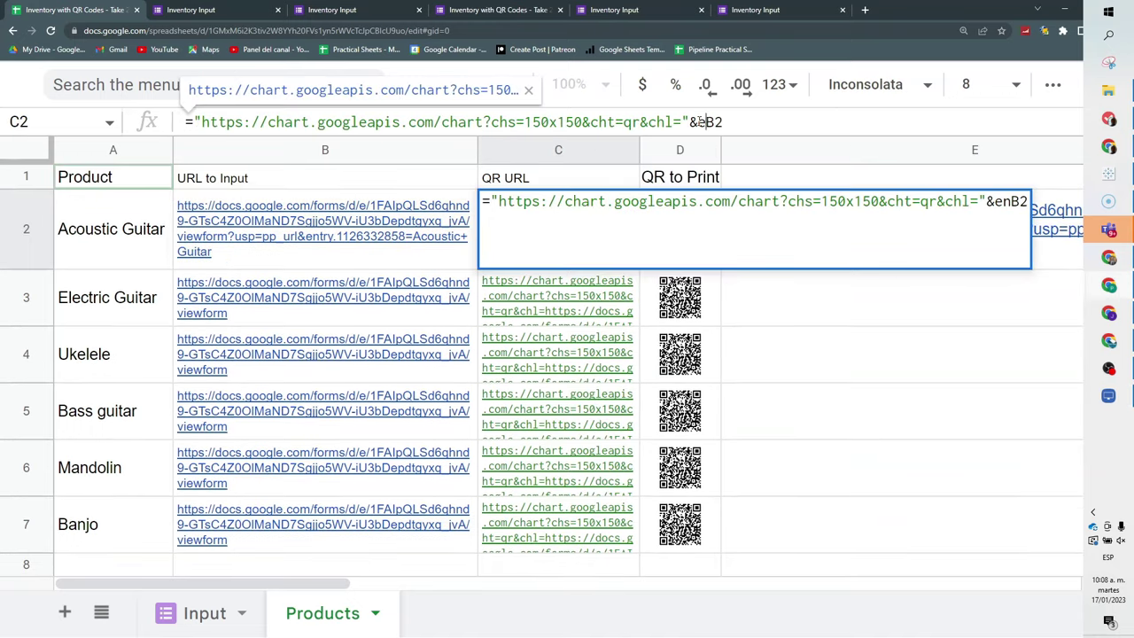
type("ODEURL(")
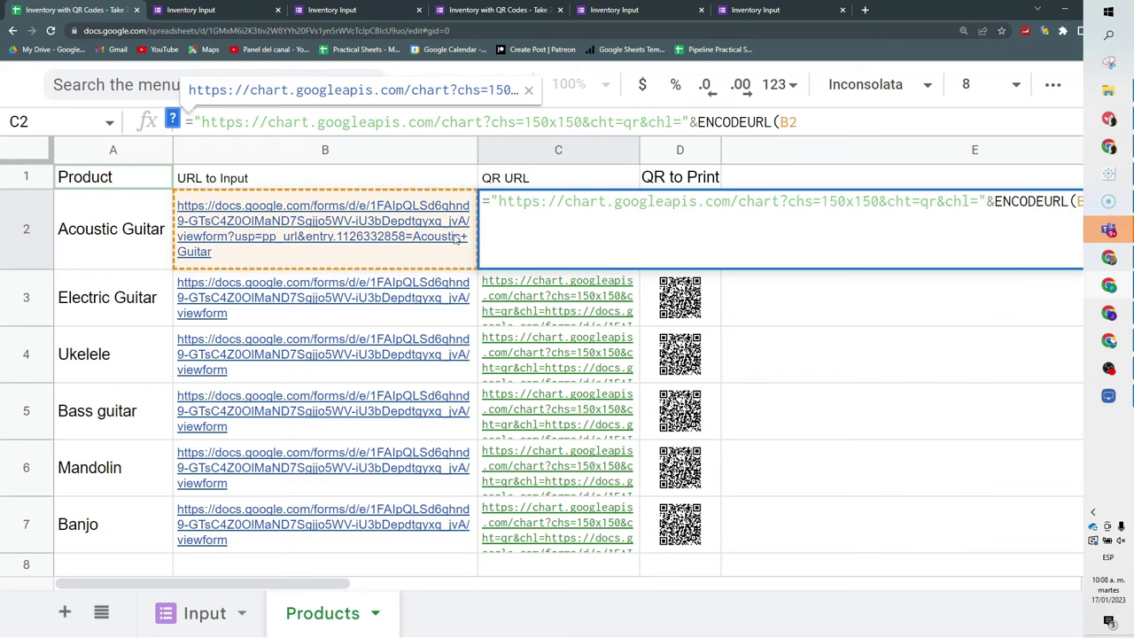
mouse_move(442, 230)
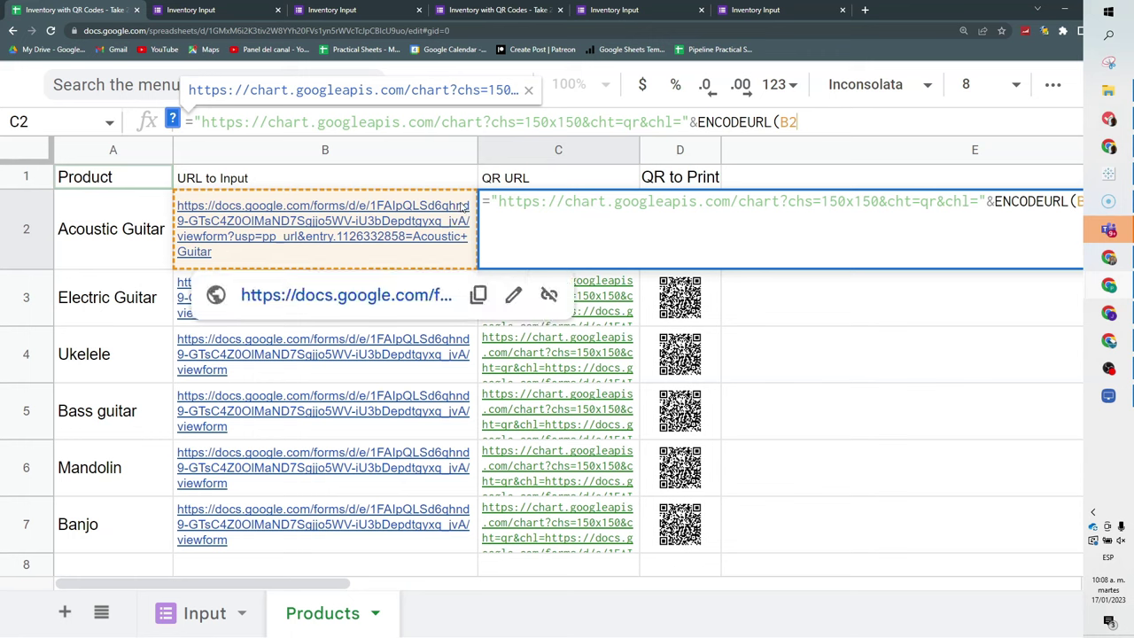
type(")")
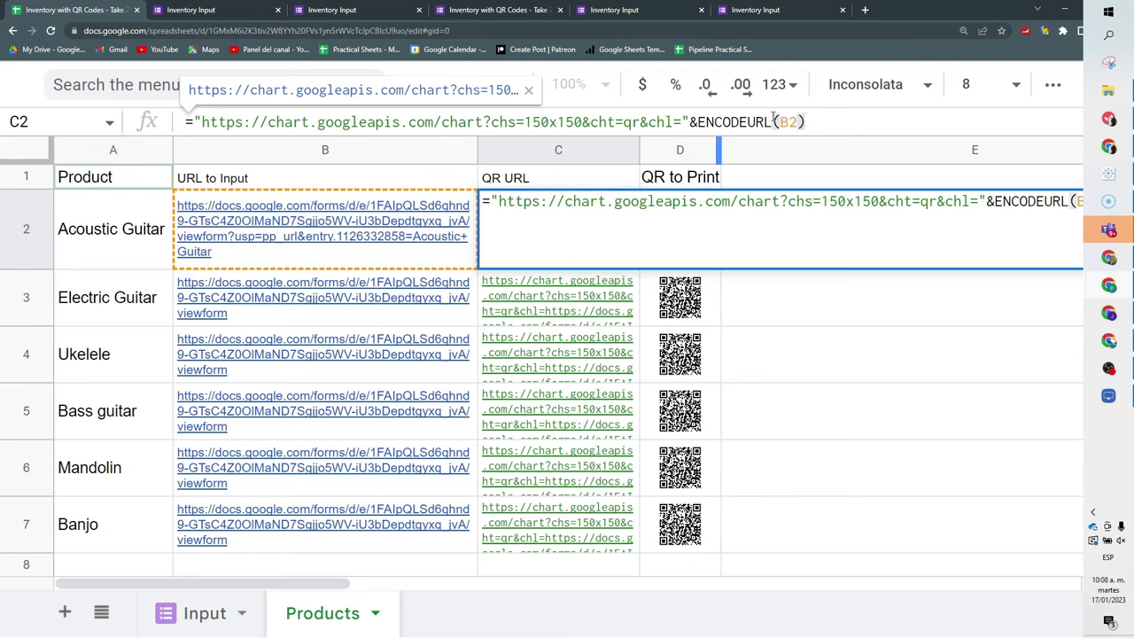
key("Return")
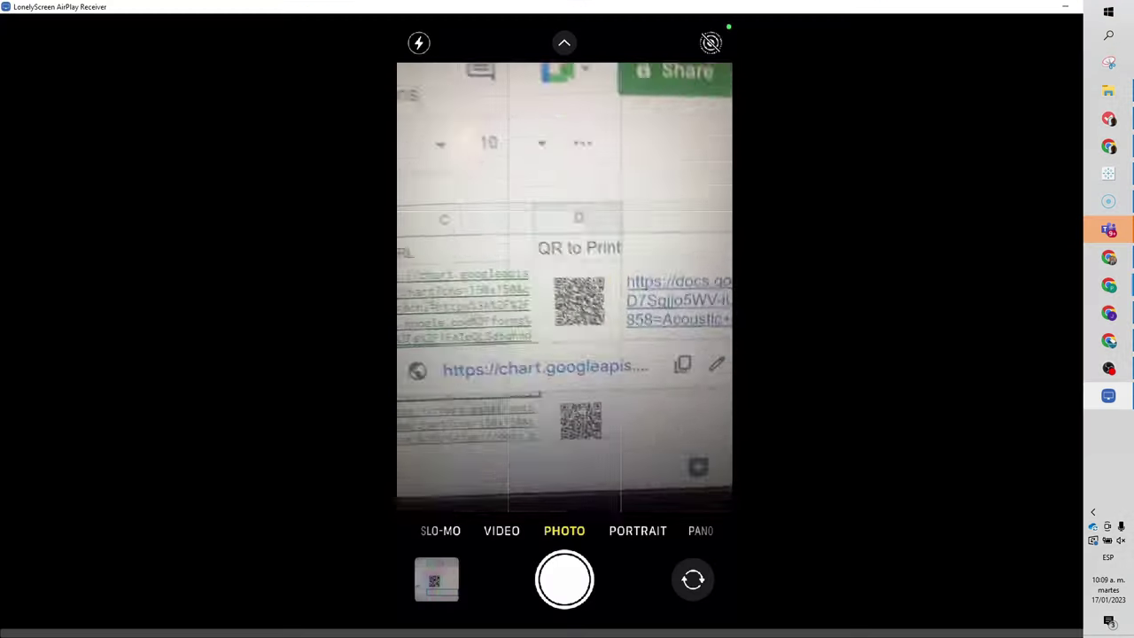
- Test the form behind Acoustic Guitar's QR code, check its response row in the Input sheet, and return to the Products sheet
left_click(528, 390)
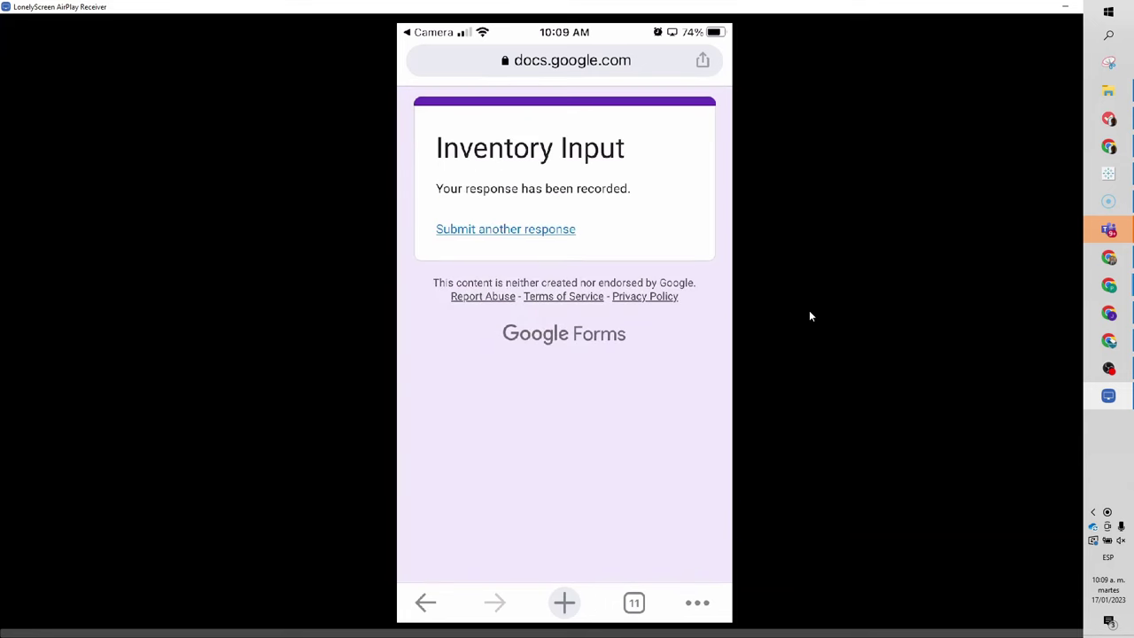
key("alt+Tab")
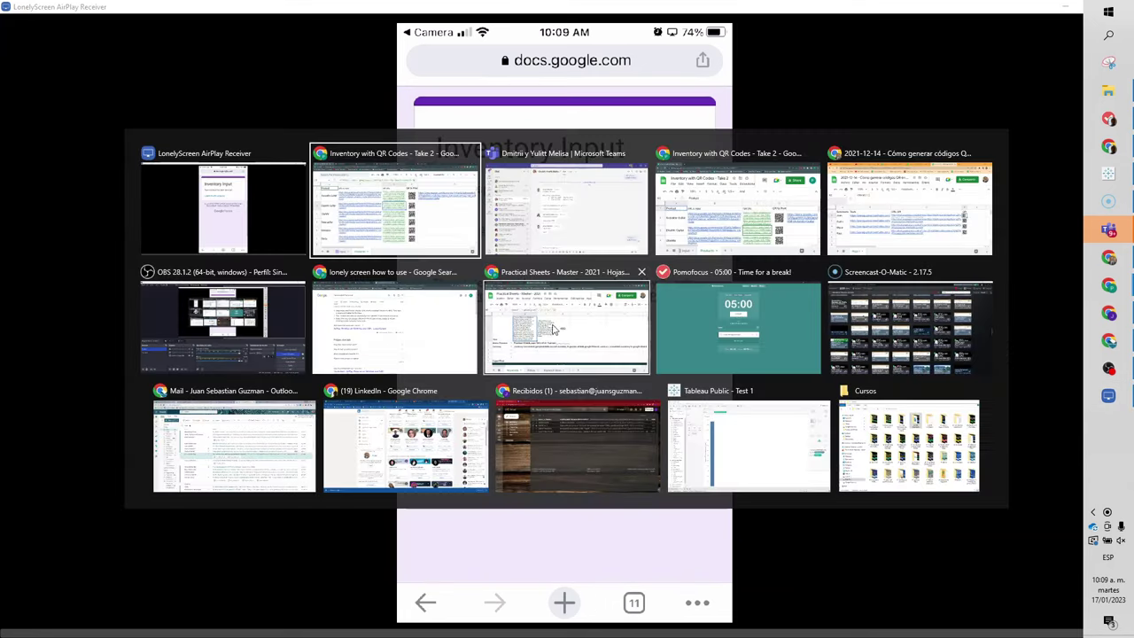
left_click(334, 276)
left_click(165, 613)
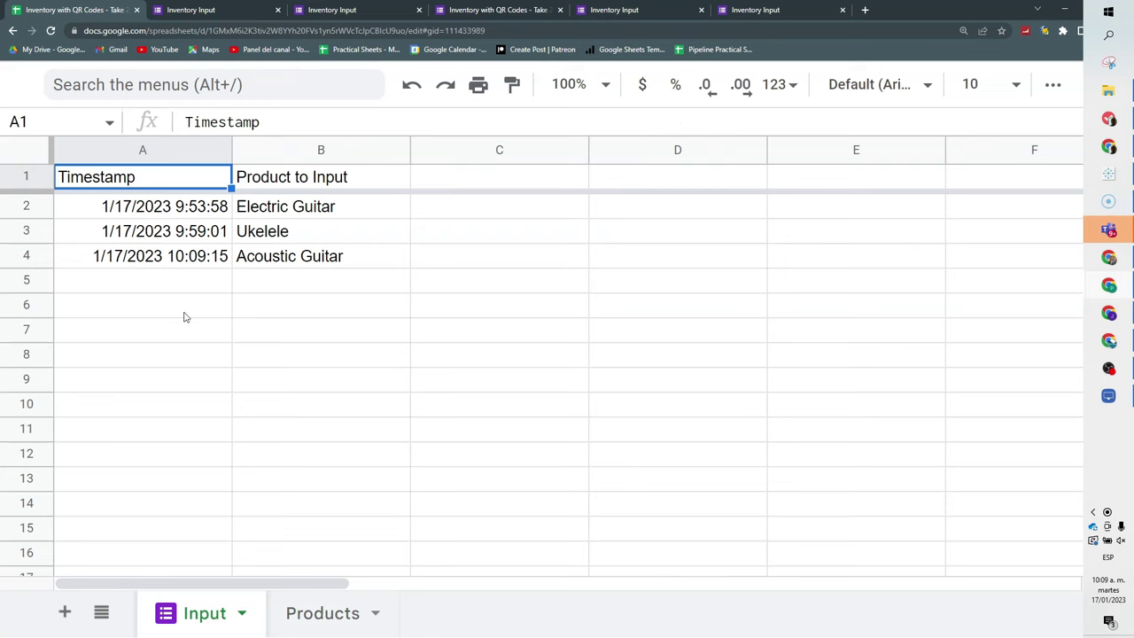
left_click_drag(201, 256, 277, 258)
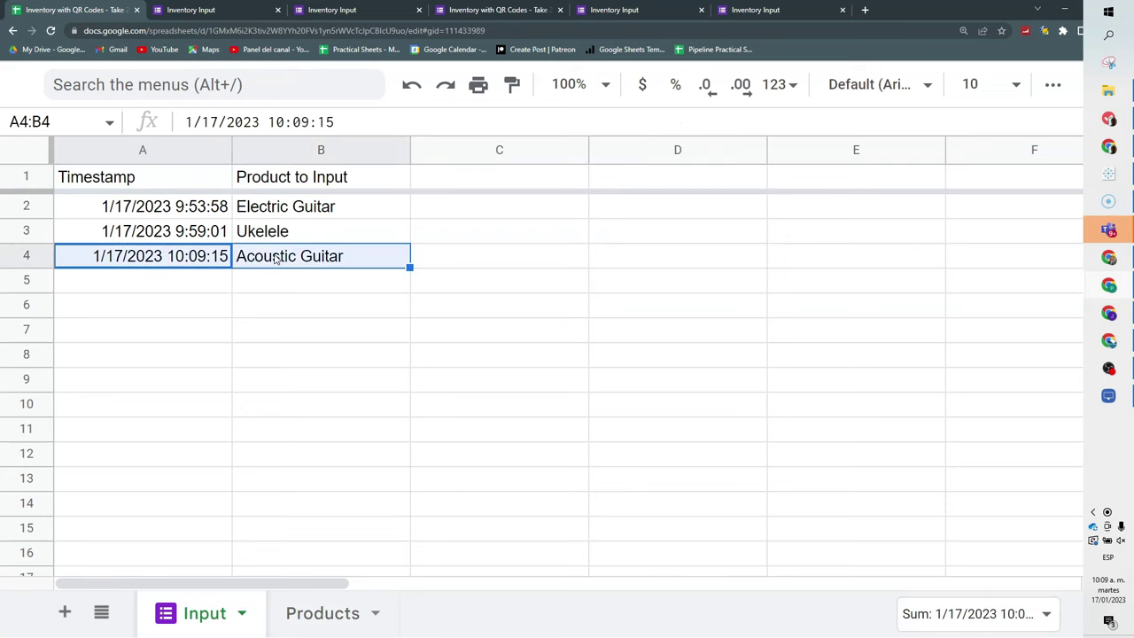
key("ctrl+Page_Down")
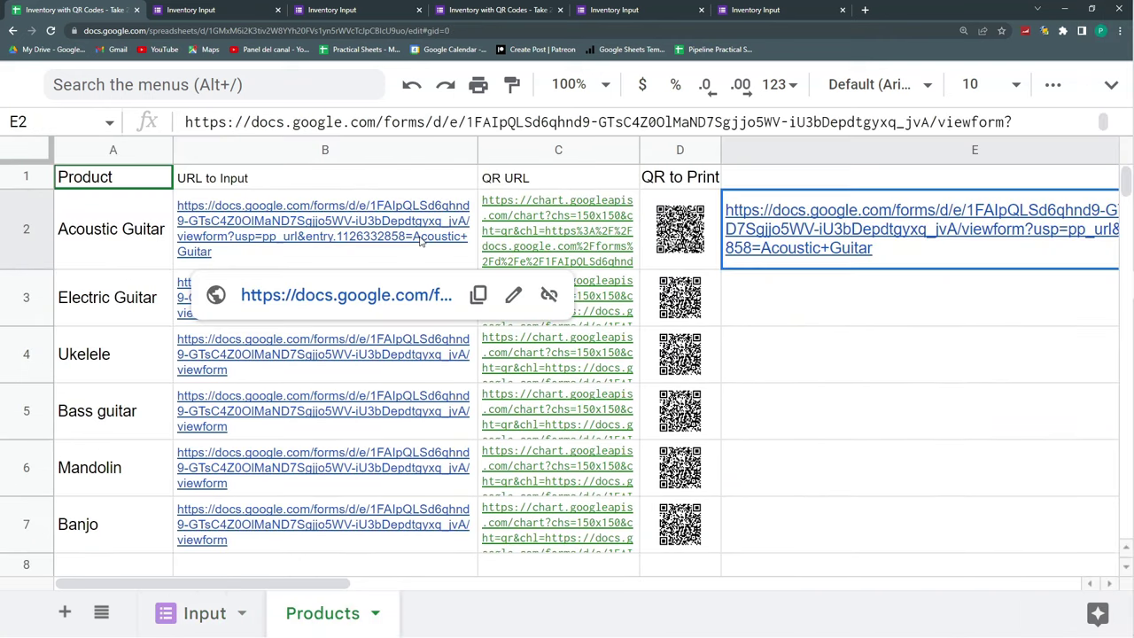
- Fill the Acoustic Guitar link from B2 down to B7 and inspect the copied links
left_click(422, 239)
left_click_drag(474, 264, 461, 532)
left_click(410, 276)
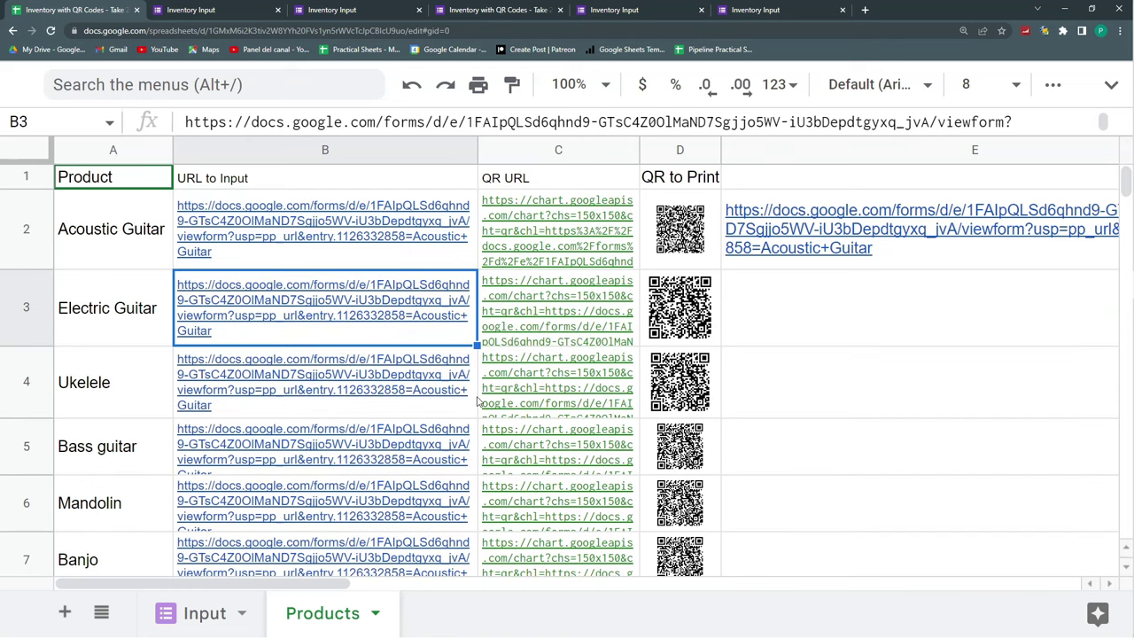
left_click(434, 233)
left_click(374, 364)
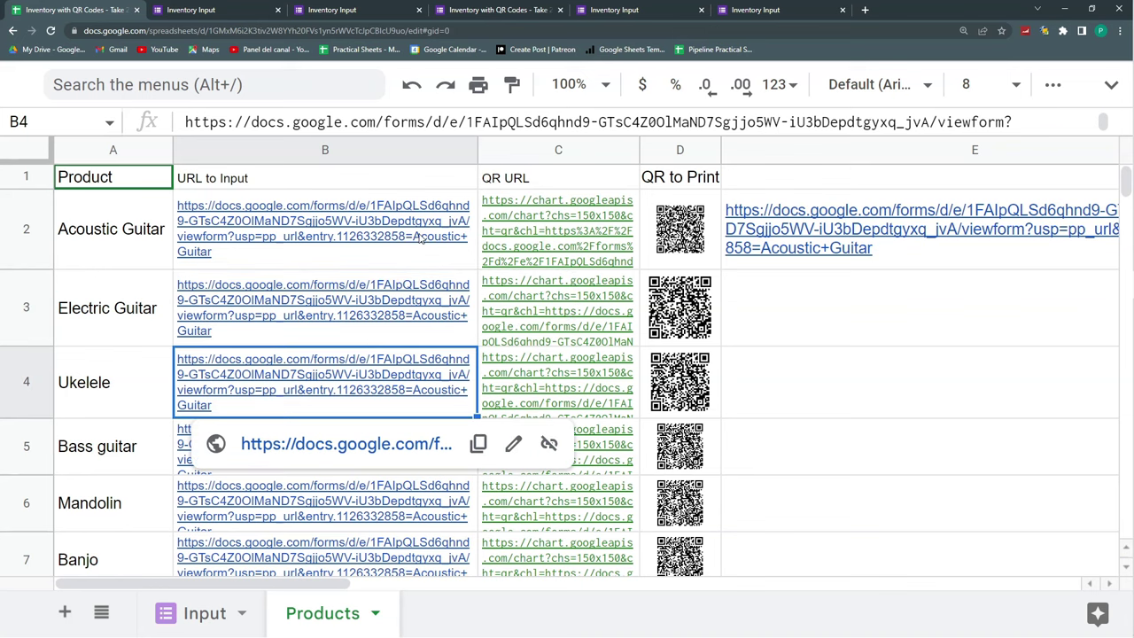
- Enlarge the formula bar and turn B2 into a formula joining the link up to "entry.1126332858=" with cell A2
left_click(272, 257)
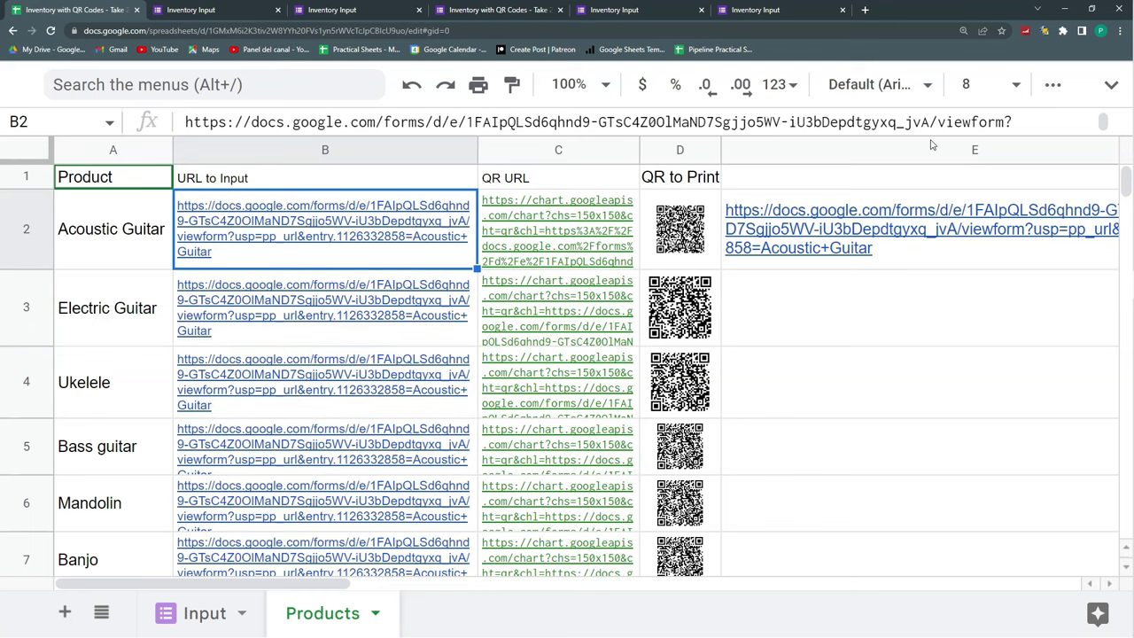
left_click_drag(931, 140, 926, 205)
left_click_drag(569, 140, 416, 149)
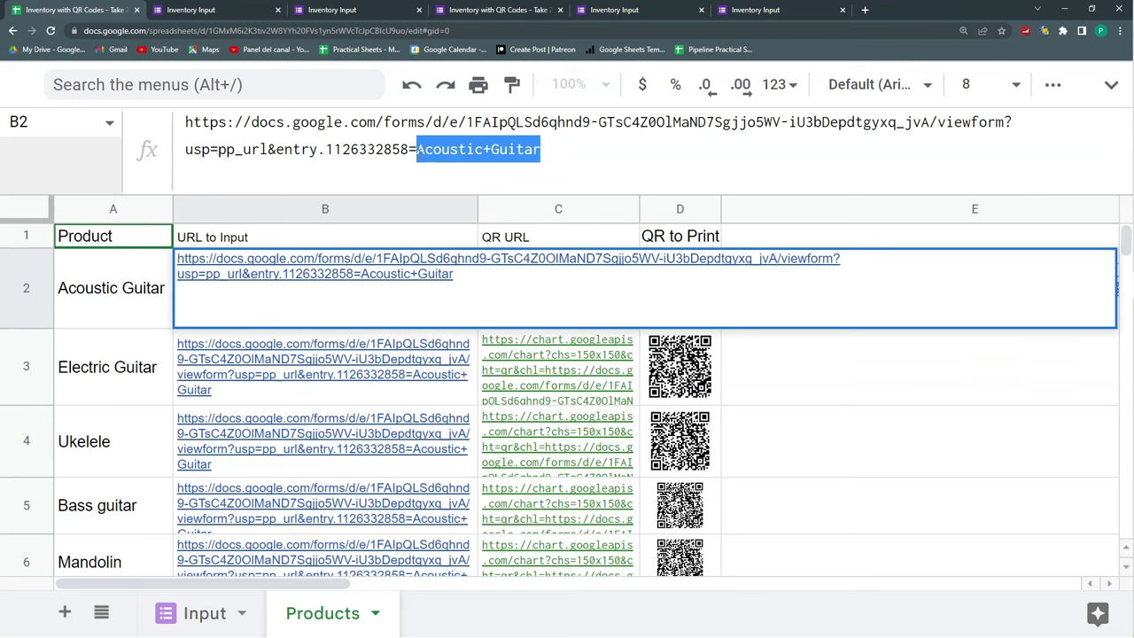
key("BackSpace")
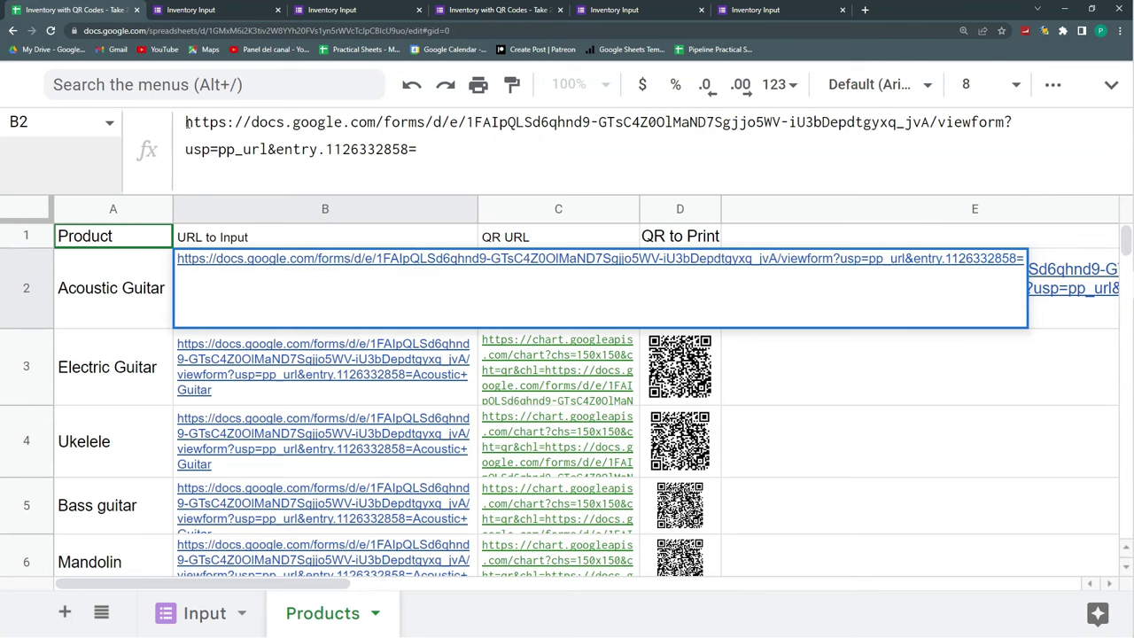
type("=\"")
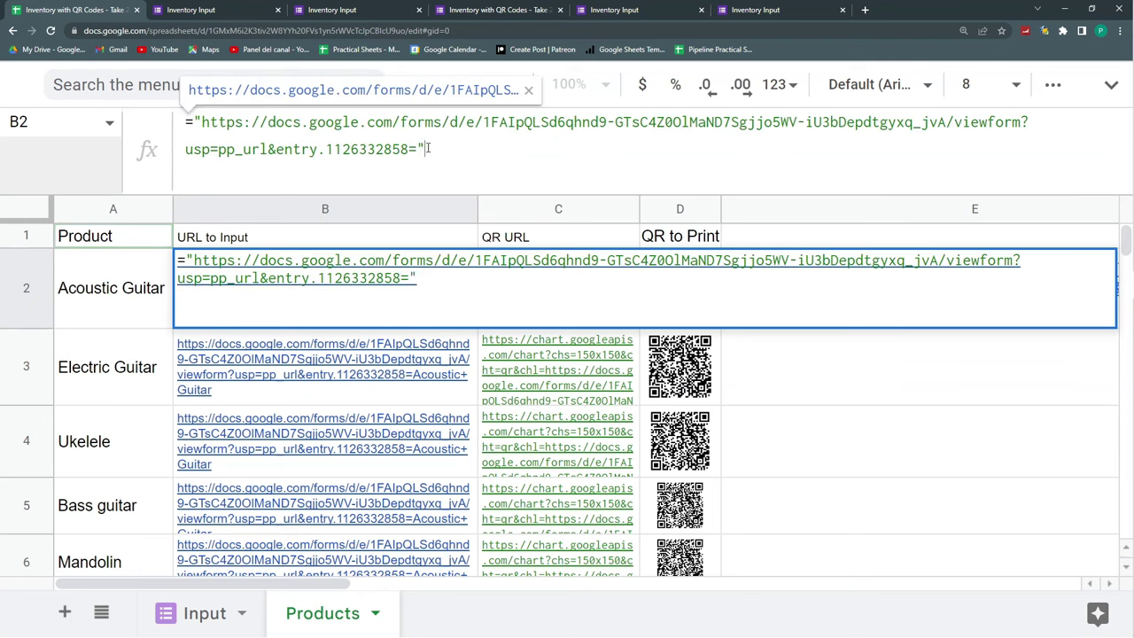
type("&")
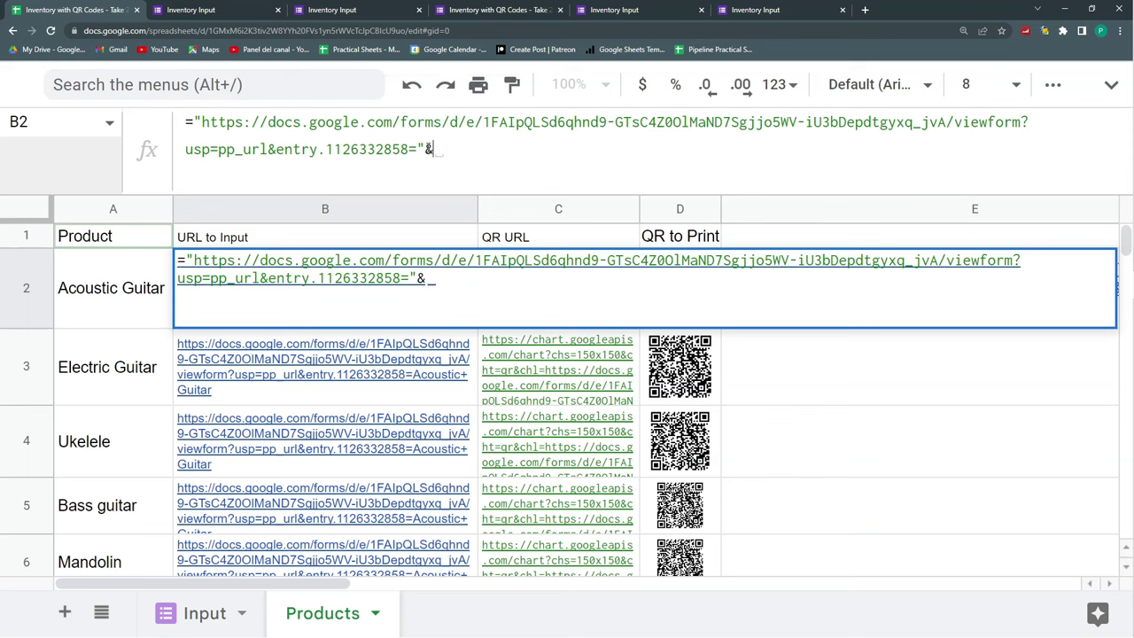
left_click(98, 300)
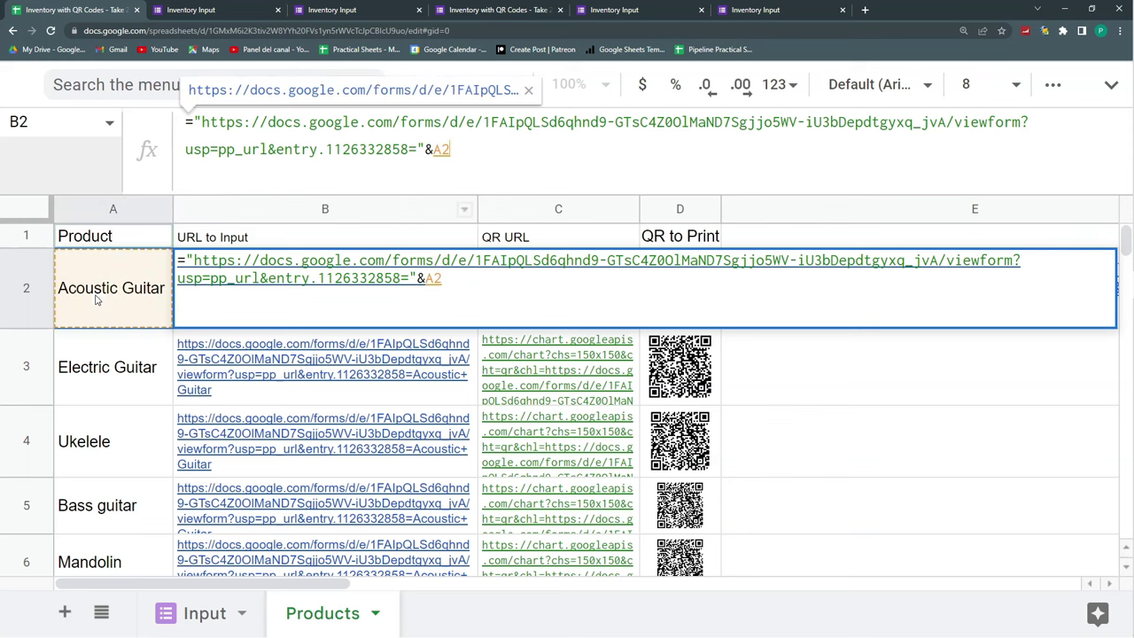
key("Return")
key("Up")
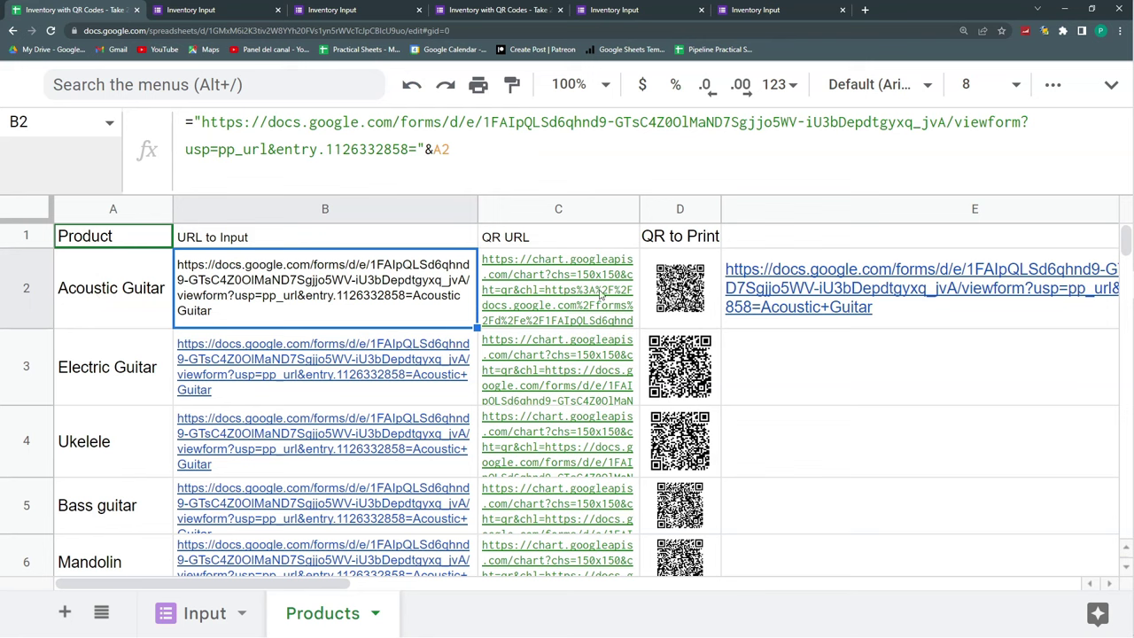
- Widen column C, check the form opened on the phone, and inspect the ENCODEURL formula in C2
left_click_drag(639, 204, 774, 202)
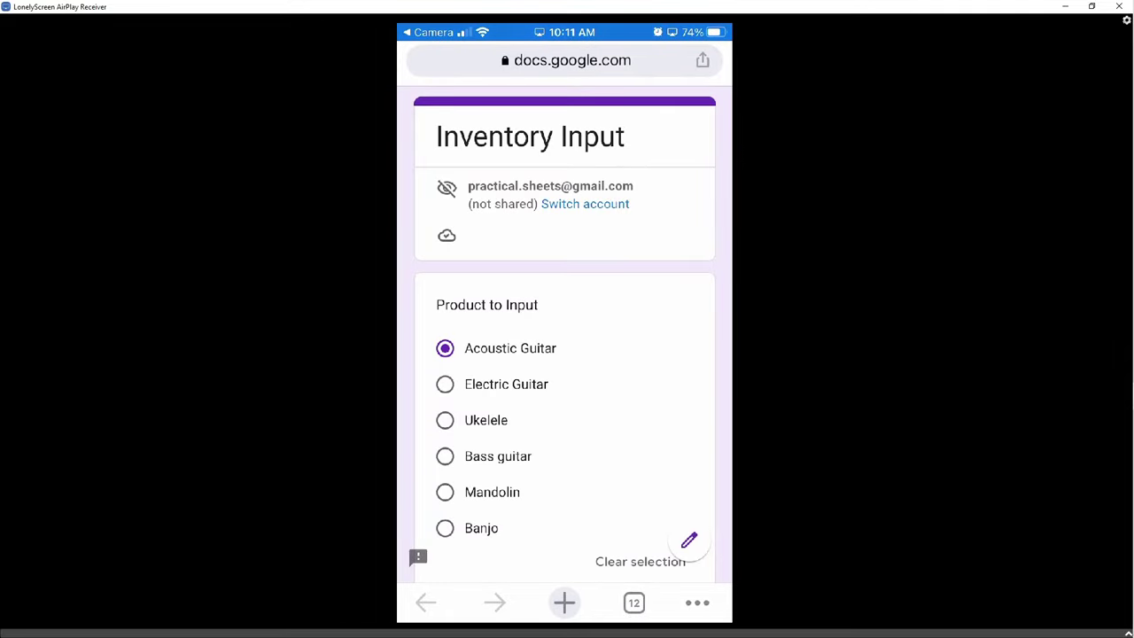
key("alt+Tab")
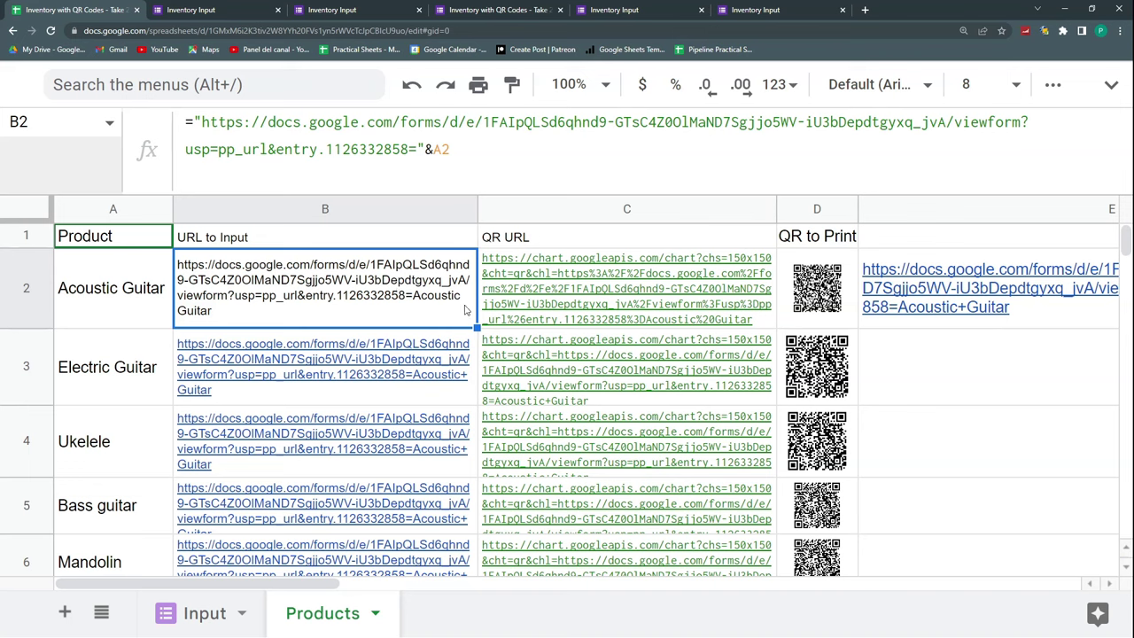
left_click(587, 303)
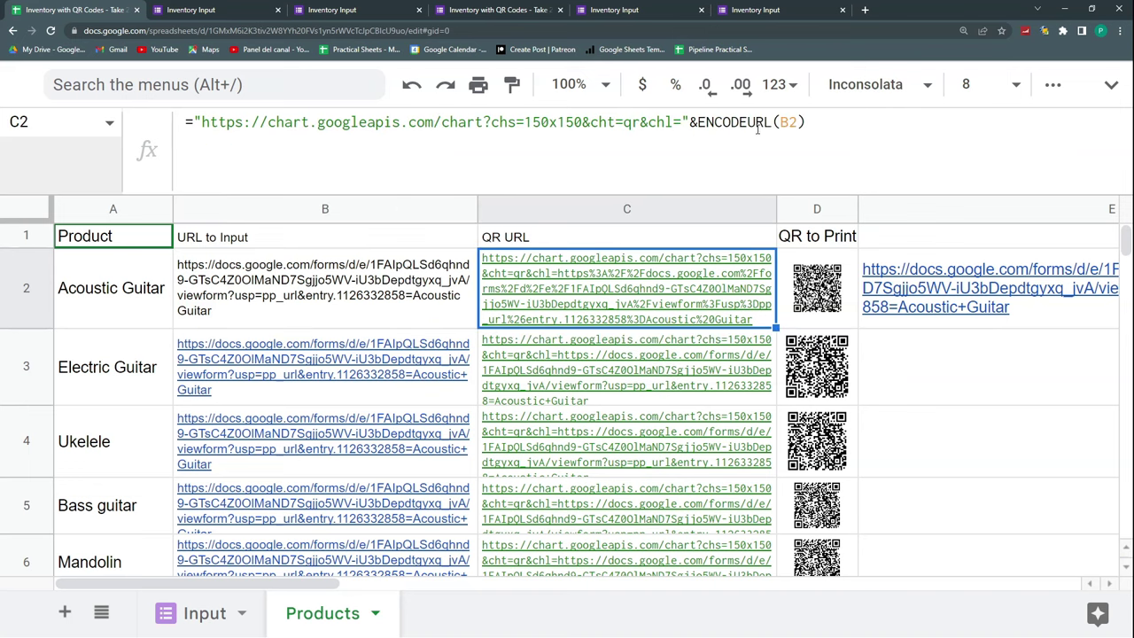
- Fill the B2 link formula down to B7 and check that B3 refers to its own product
left_click(422, 322)
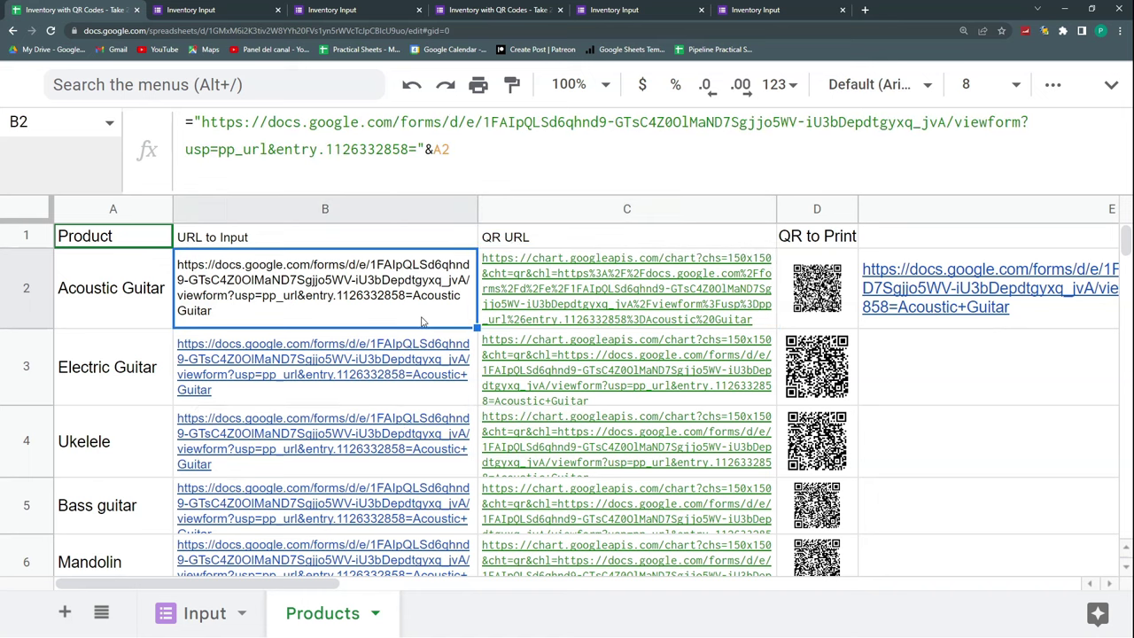
left_click_drag(476, 327, 462, 381)
scroll(447, 345, "up", 3)
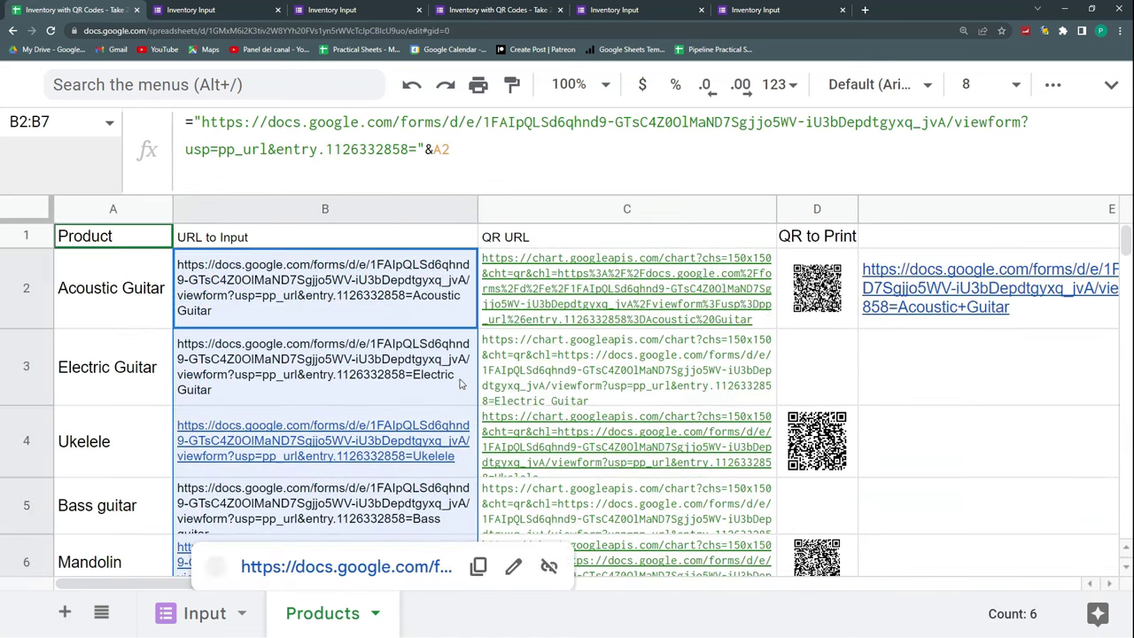
left_click(440, 302)
left_click(392, 376)
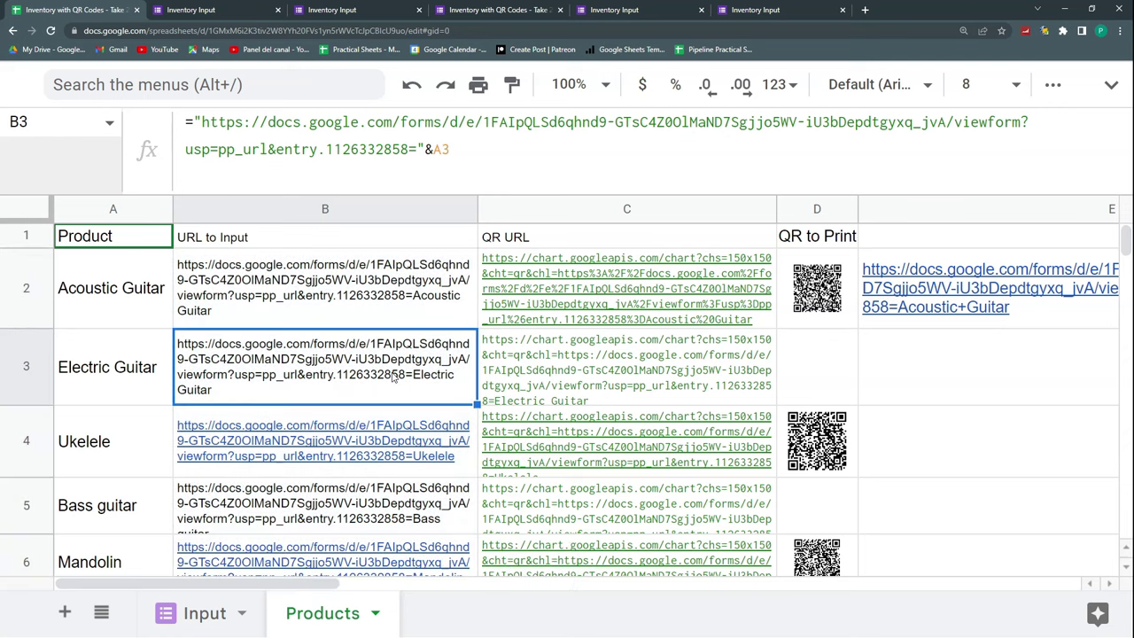
- Check that the link formulas in B4 to B7 each refer to the product in their own row
left_click(374, 453)
scroll(390, 443, "down", 2)
left_click(417, 418)
left_click(437, 478)
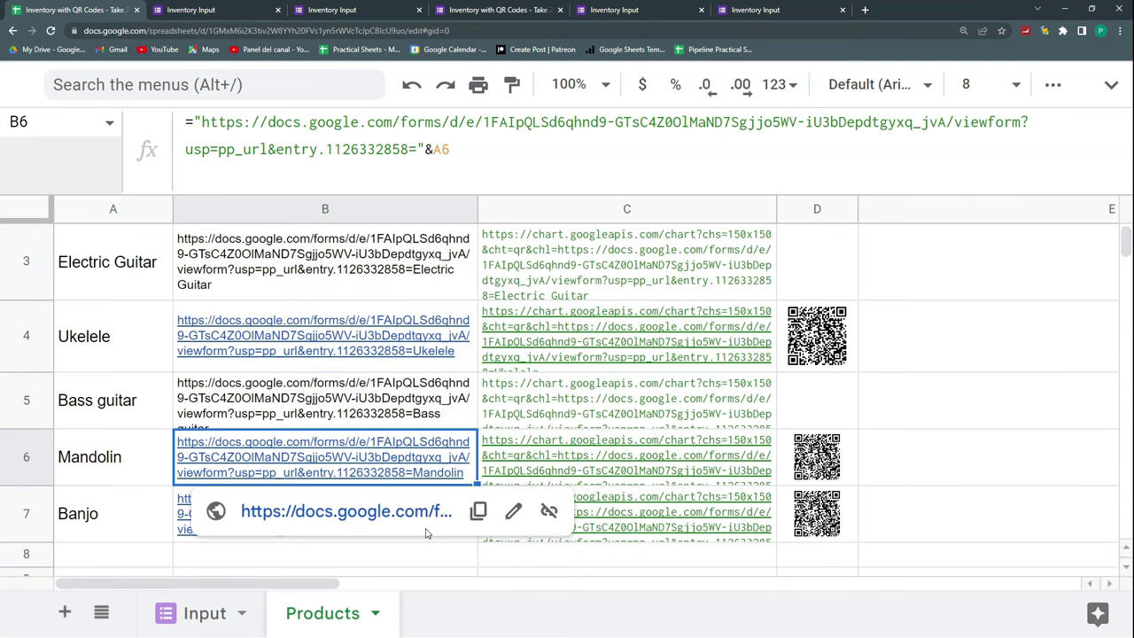
left_click(391, 560)
left_click(431, 530)
scroll(860, 346, "up", 3)
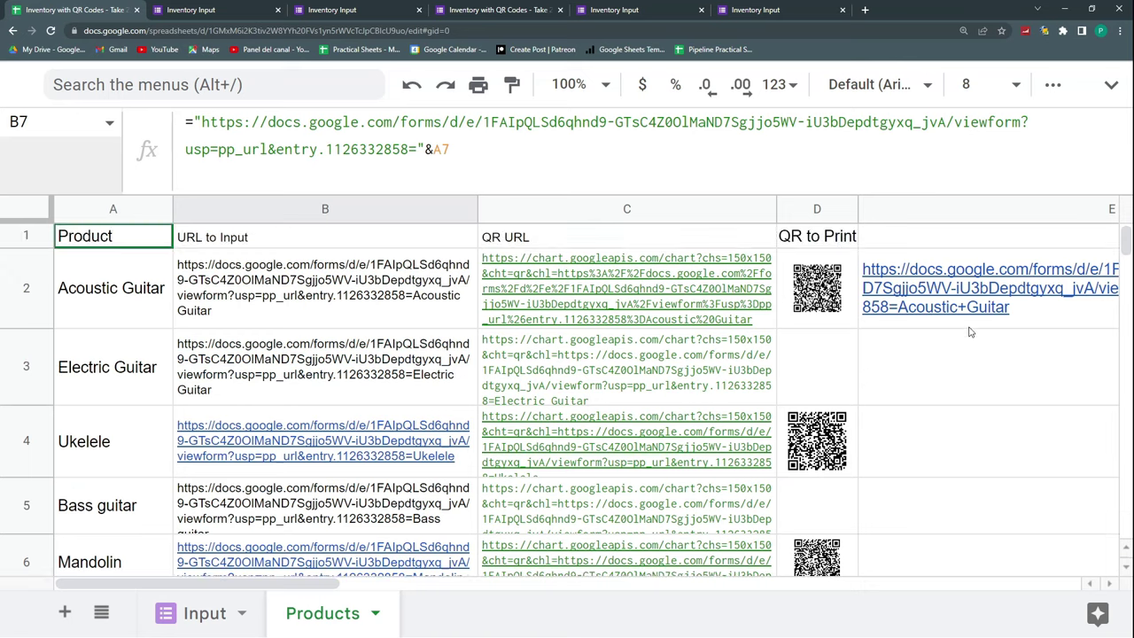
- Fill the plain Acoustic Guitar link from E2 down column E to E7 for comparison
scroll(974, 319, "right", 3)
left_click(976, 316)
left_click_drag(403, 306, 823, 313)
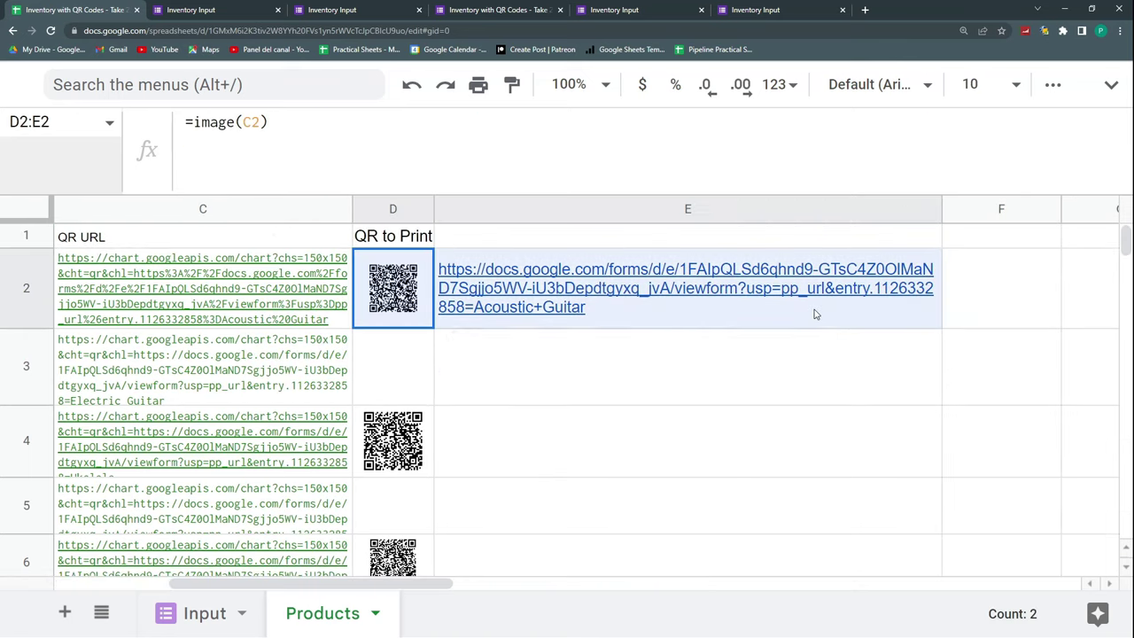
left_click_drag(933, 551, 939, 416)
left_click(711, 452)
scroll(708, 416, "up", 3)
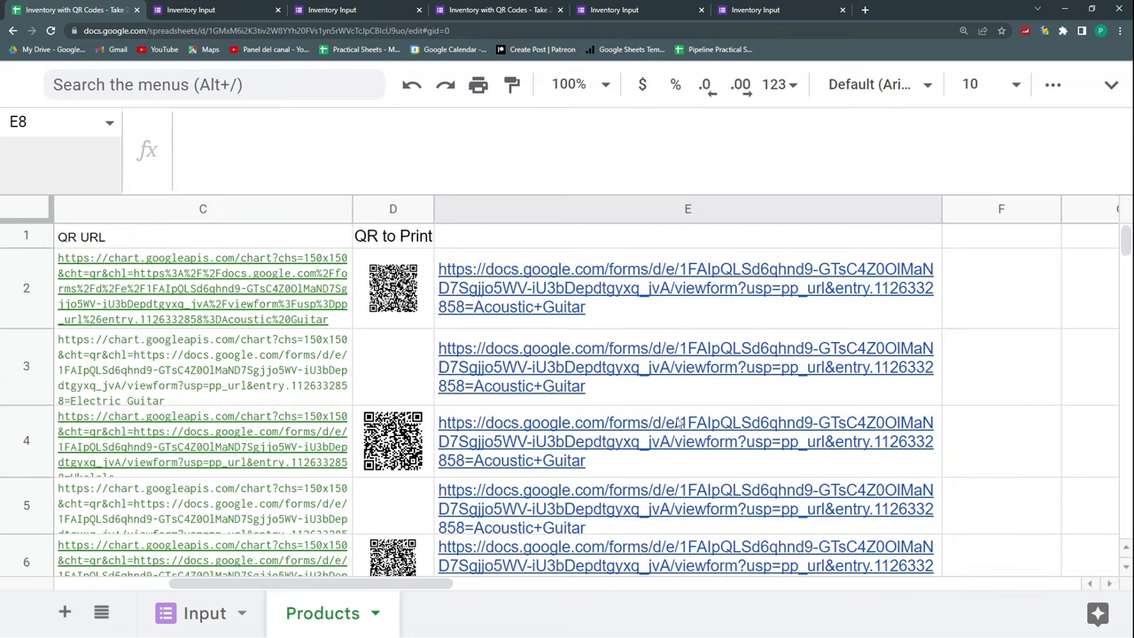
- Fill the ENCODEURL QR formula from C2 down to C7 and check the copied links against column B
left_click(401, 372)
key("Left")
key("Left")
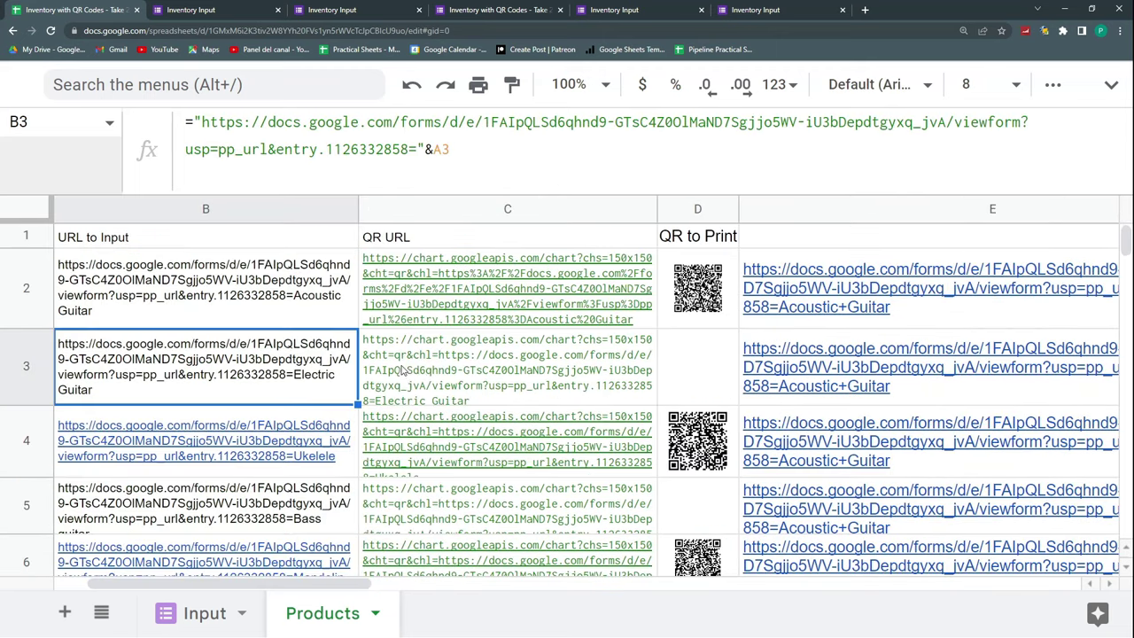
left_click(645, 301)
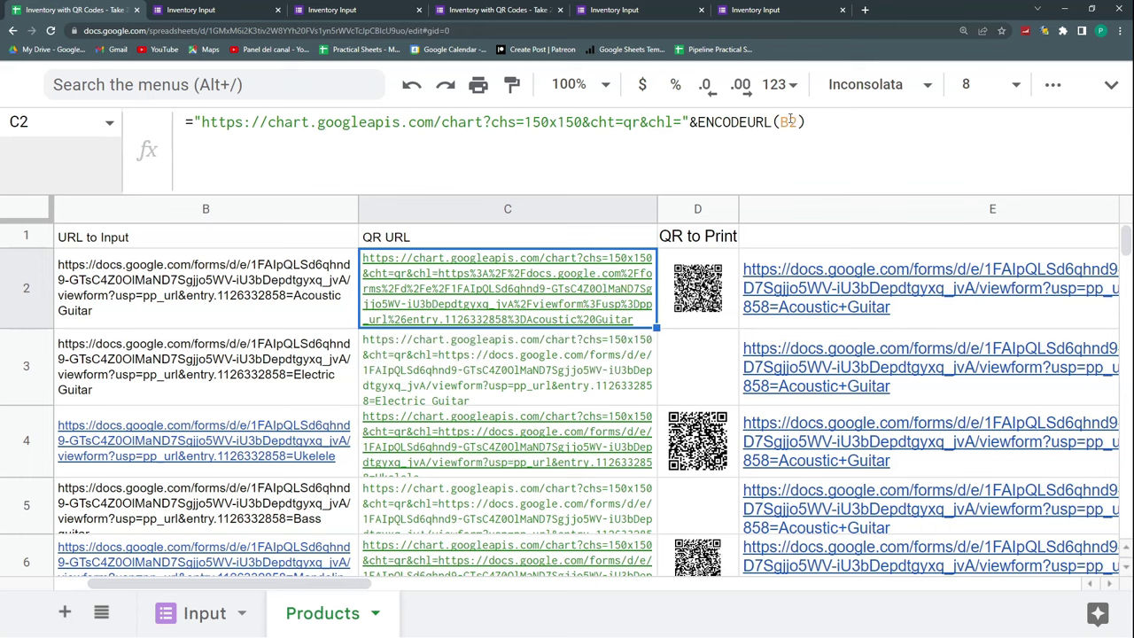
left_click_drag(653, 326, 662, 523)
scroll(724, 329, "up", 2)
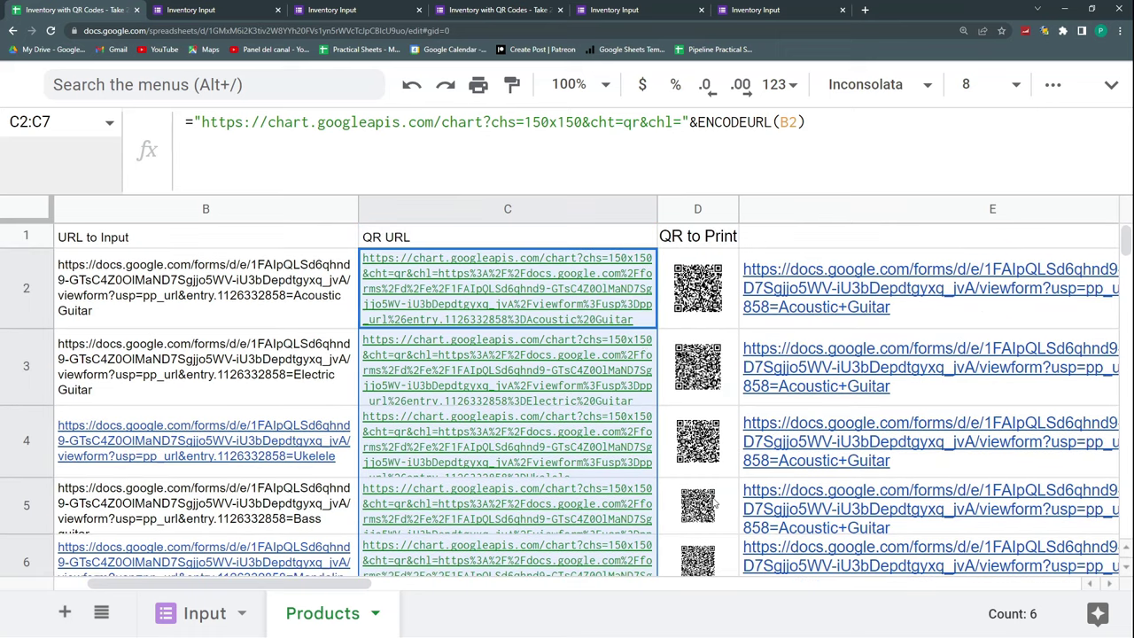
scroll(620, 399, "down", 3)
left_click(604, 365)
scroll(604, 378, "up", 2)
left_click(626, 355, "shift")
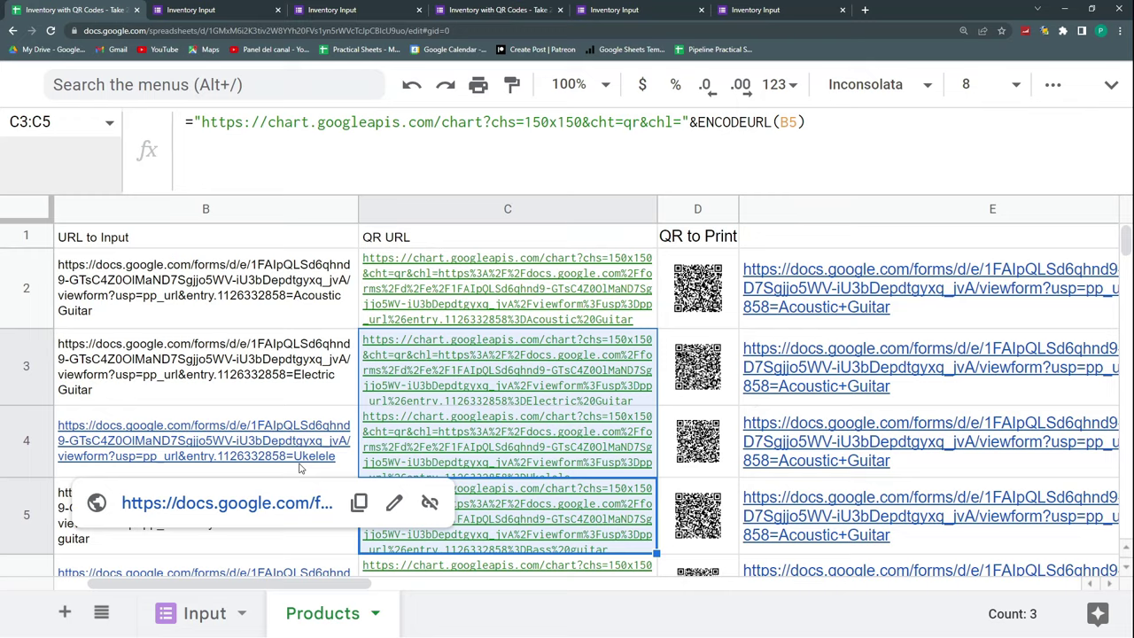
- Leave the mirrored phone view and clear all the comparison links from column E
left_click(886, 236)
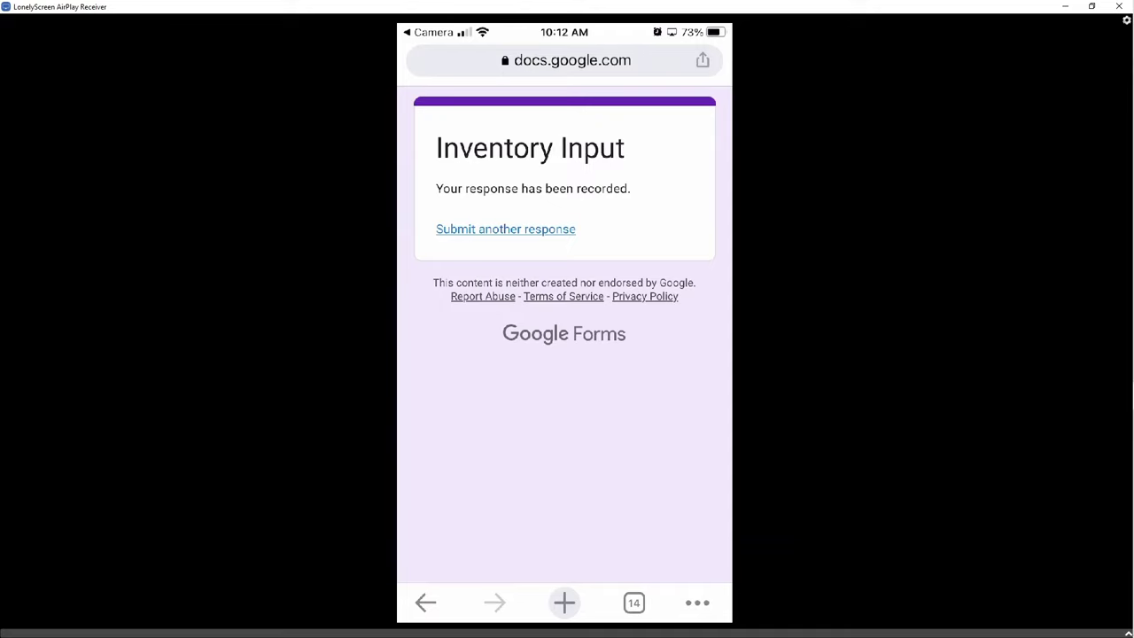
left_click(1064, 6)
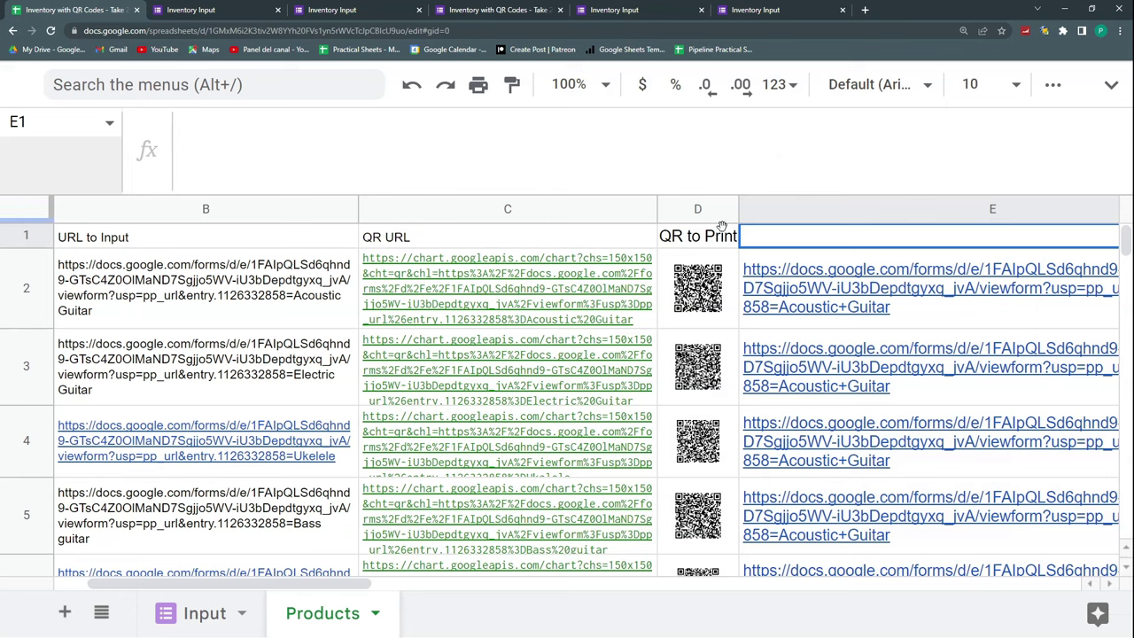
left_click(849, 301)
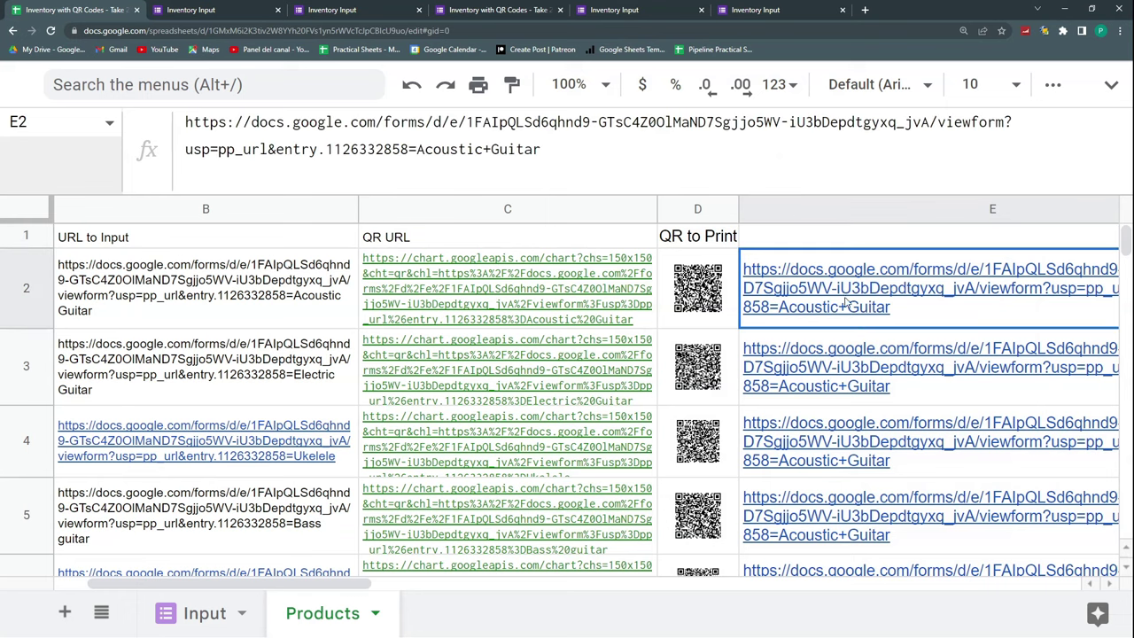
left_click(858, 206)
key("Delete")
- Replace "viewform" with "formResponse" in the link formula in B2
left_click(280, 296)
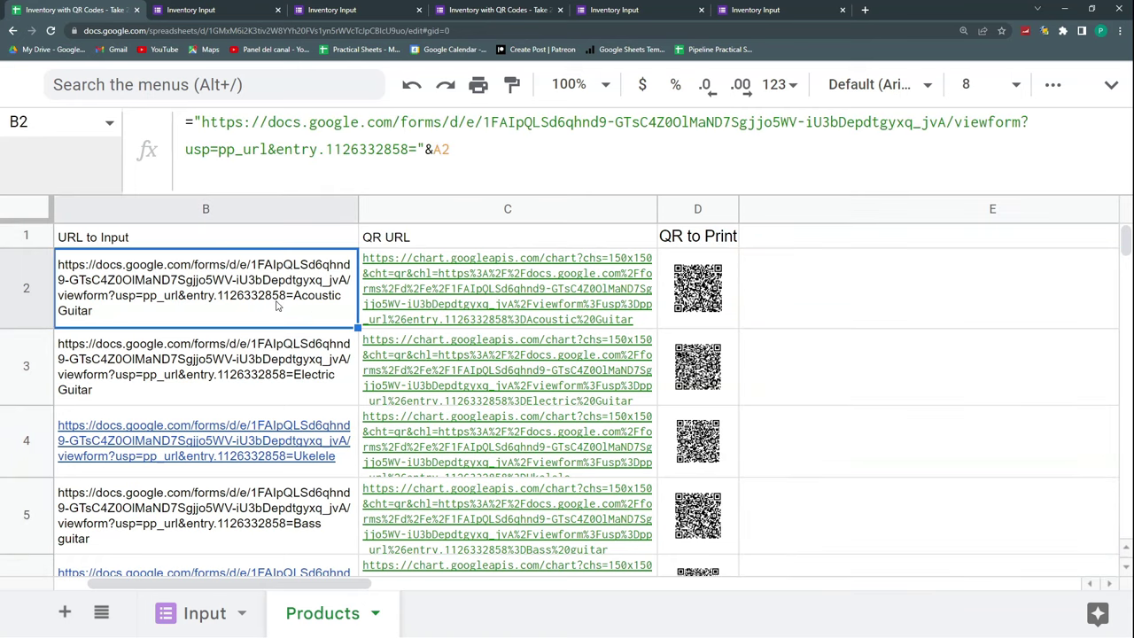
left_click_drag(248, 319, 7, 323)
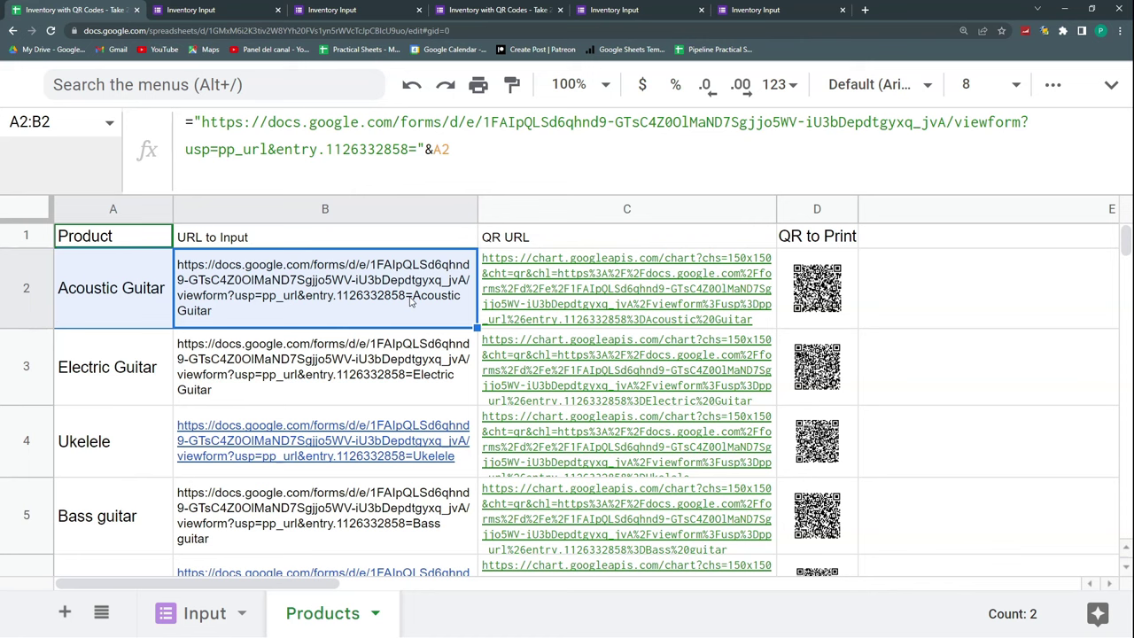
left_click(364, 301)
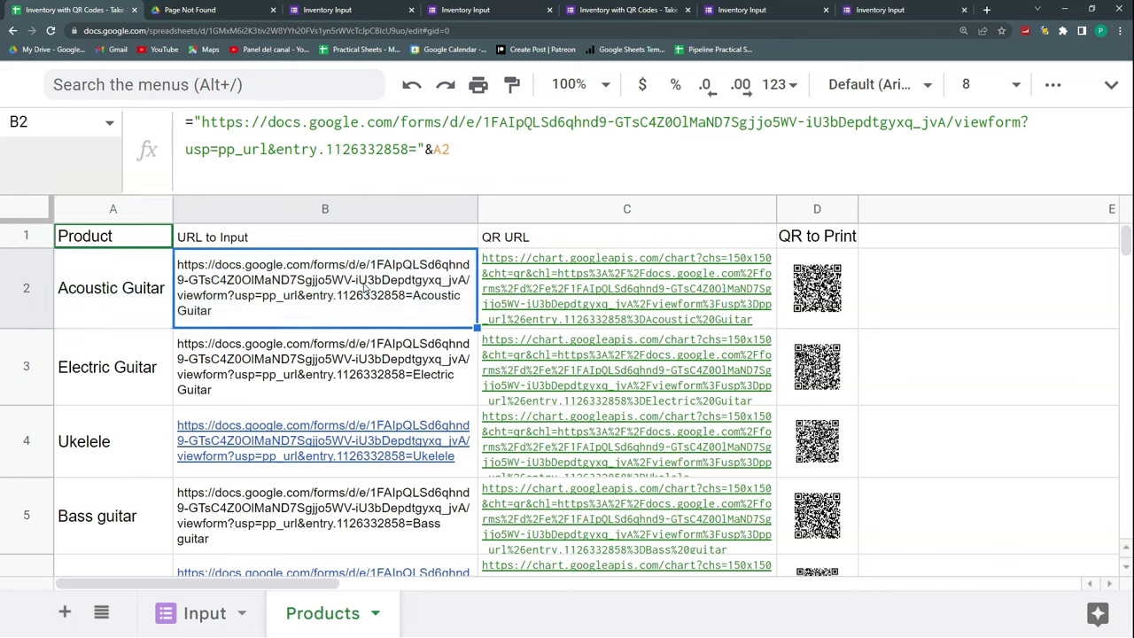
left_click(955, 122)
left_click_drag(955, 122, 1021, 124)
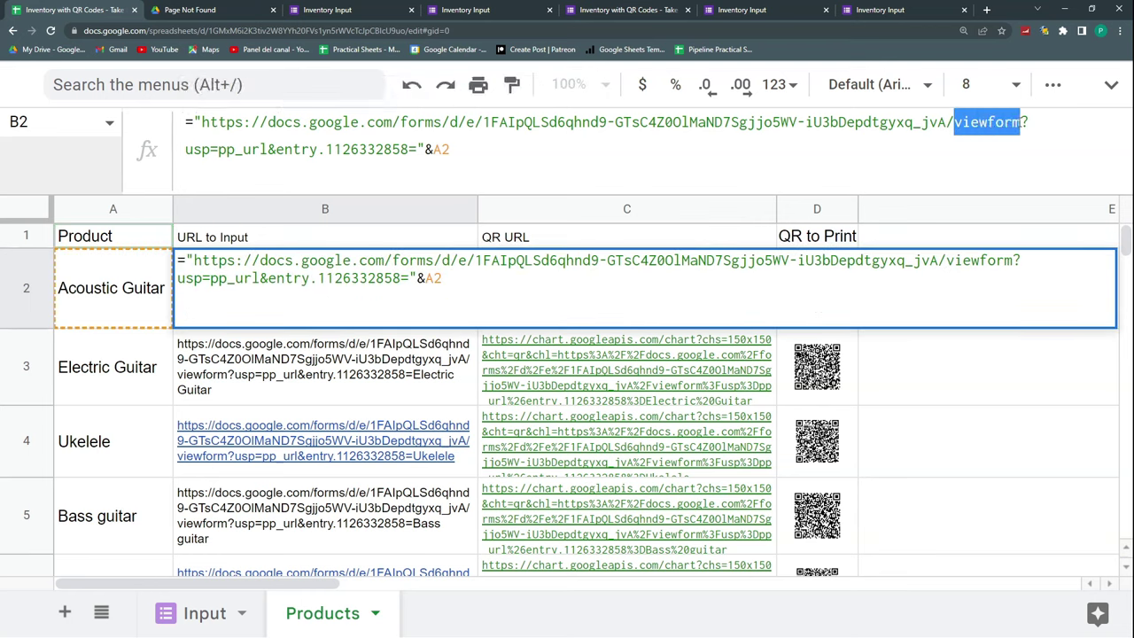
key("BackSpace")
type("formRespo")
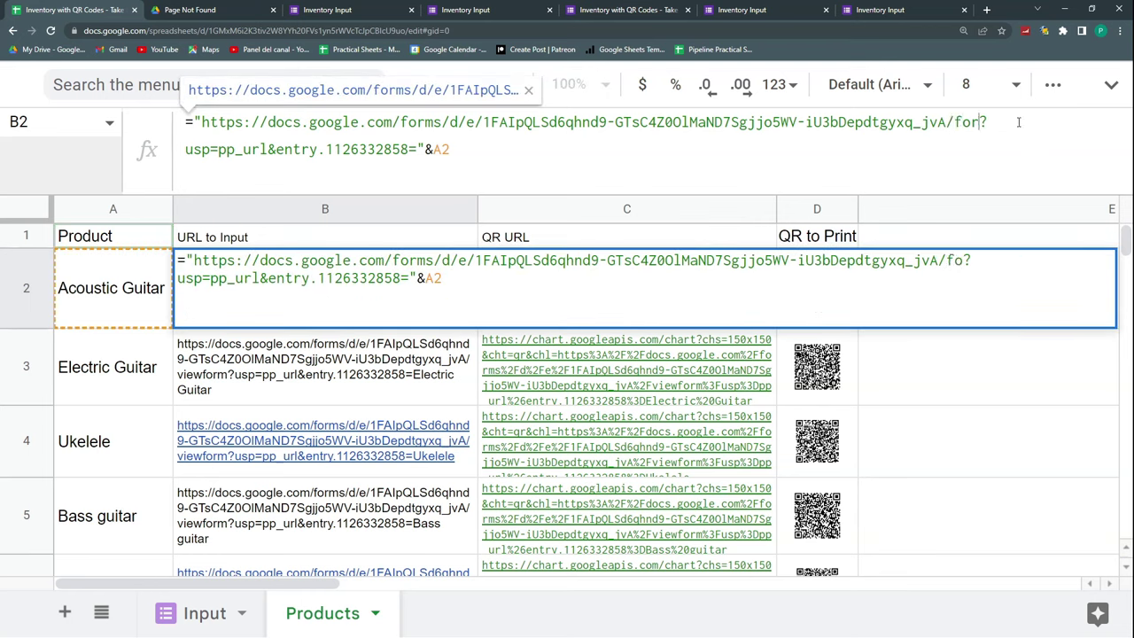
type("nse")
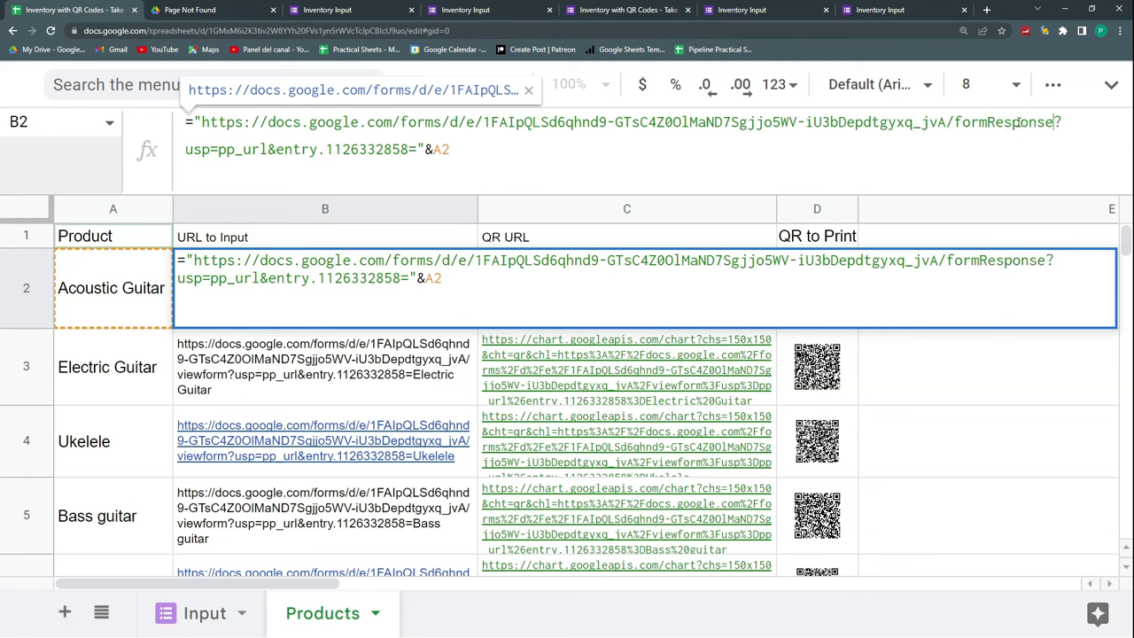
- Remove "usp=pp_url&" from the B2 link formula
left_click_drag(275, 149, 184, 149)
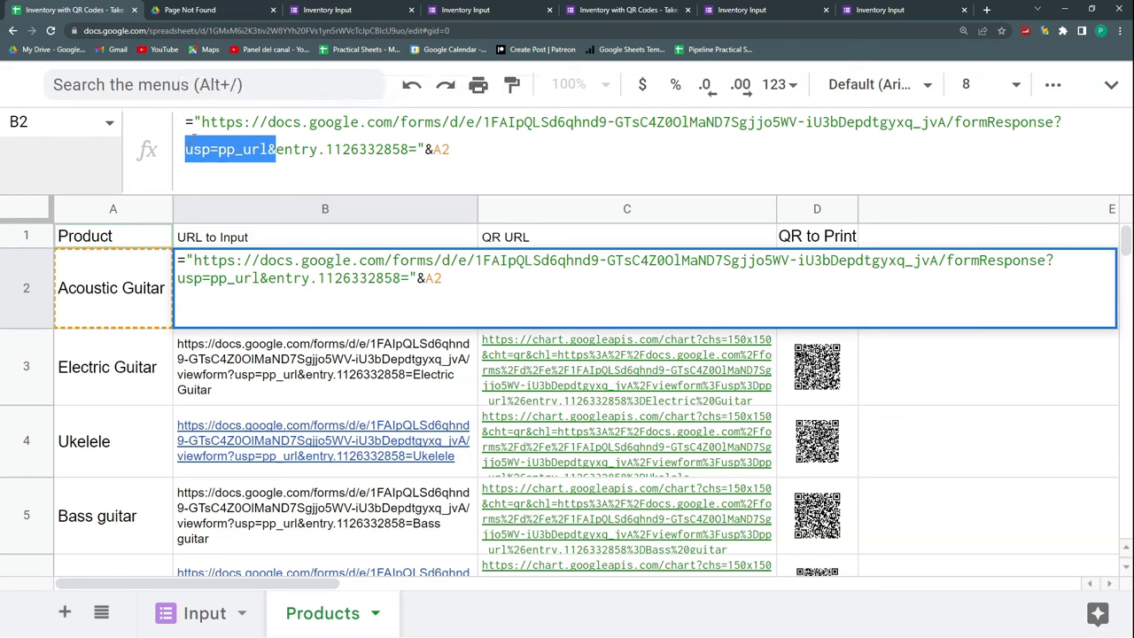
key("BackSpace")
key("Return")
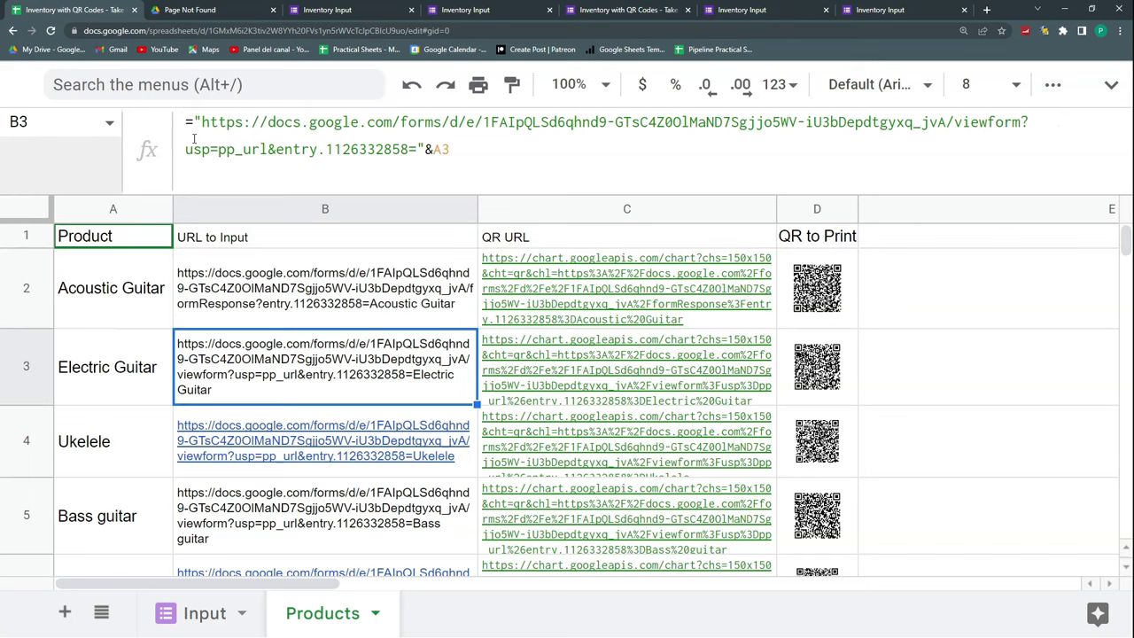
key("Up")
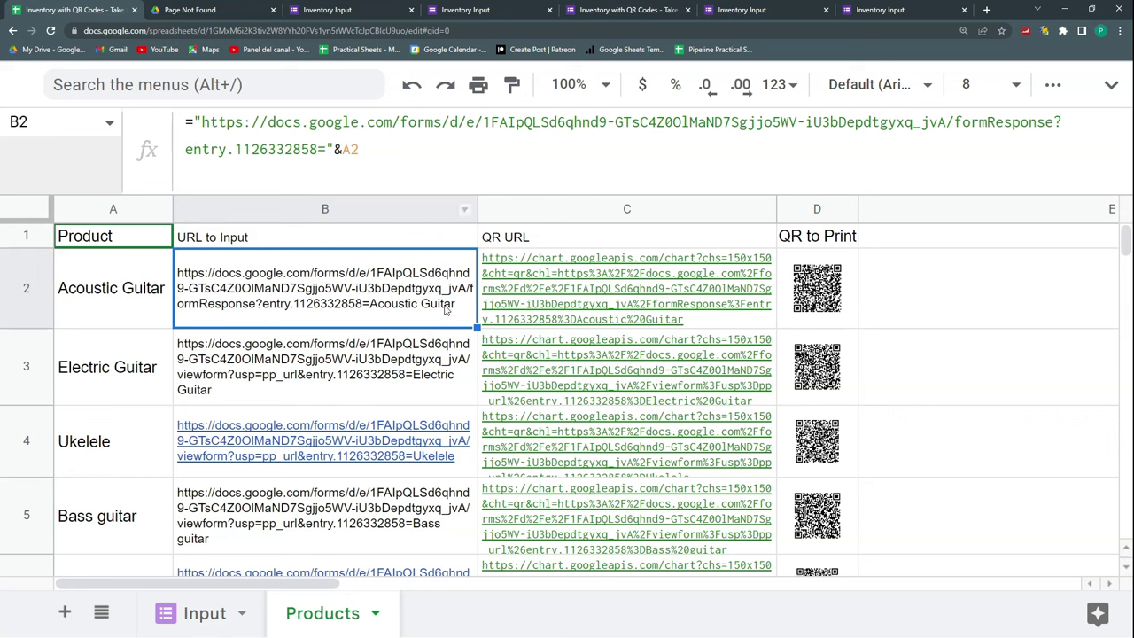
- Wrap the A2 reference in the B2 link formula with the ENCODEURL function
left_click(518, 285)
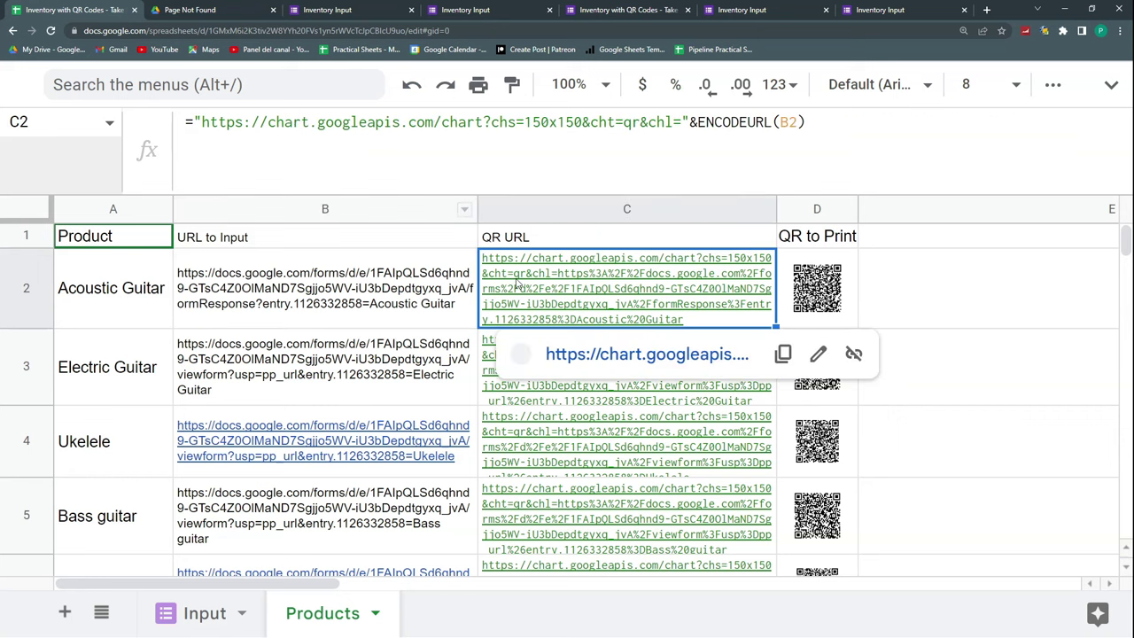
left_click(403, 303)
left_click(188, 123)
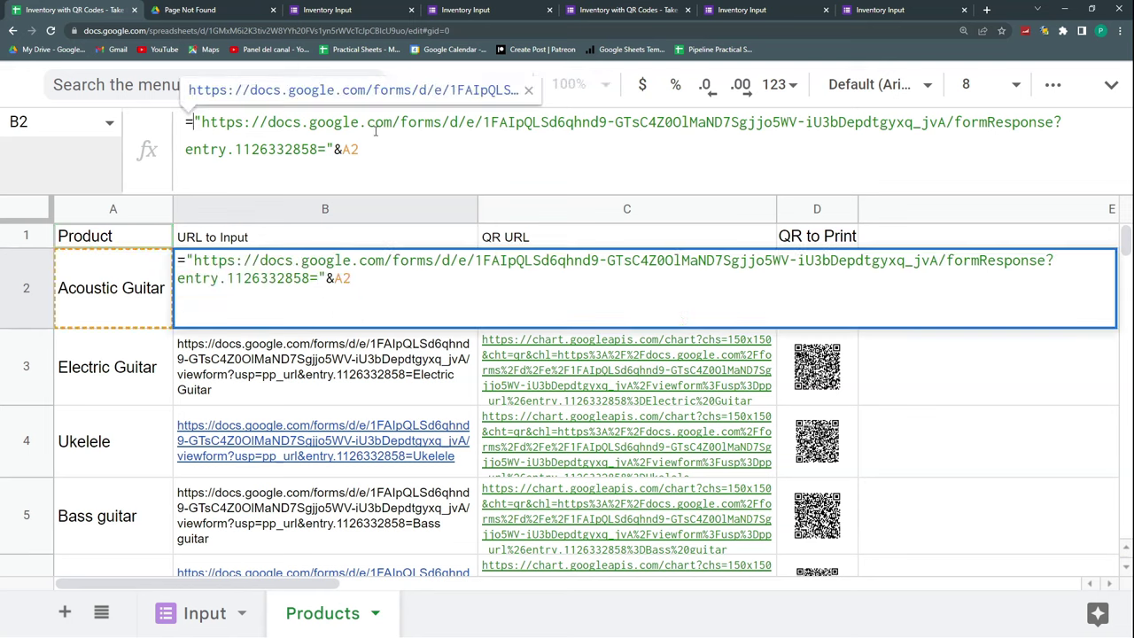
type("ENCODEur")
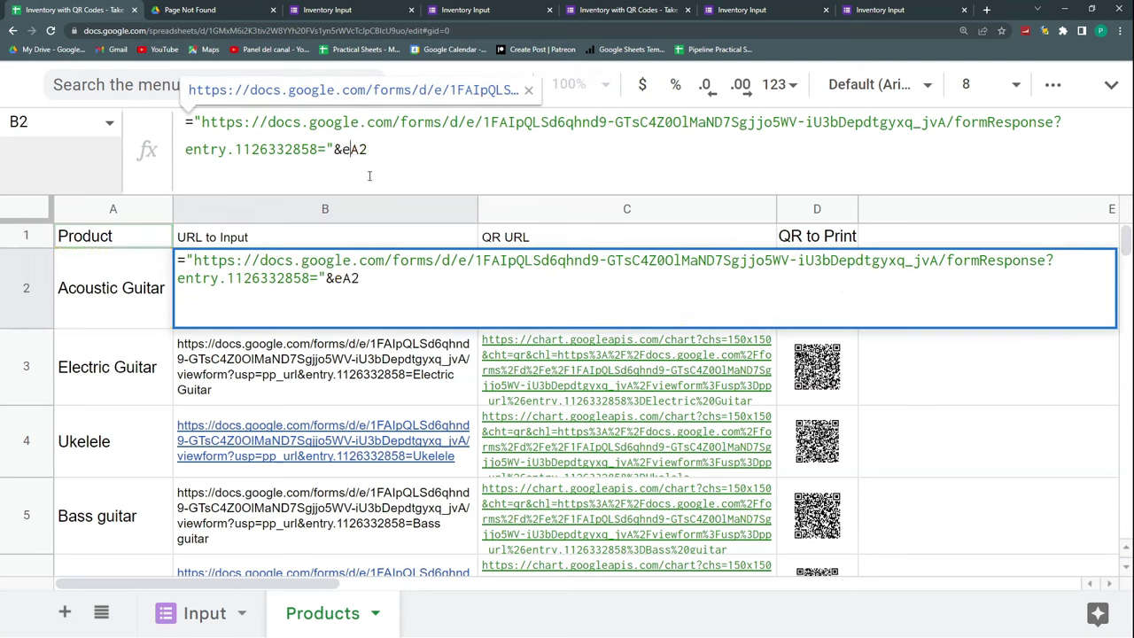
type("l(")
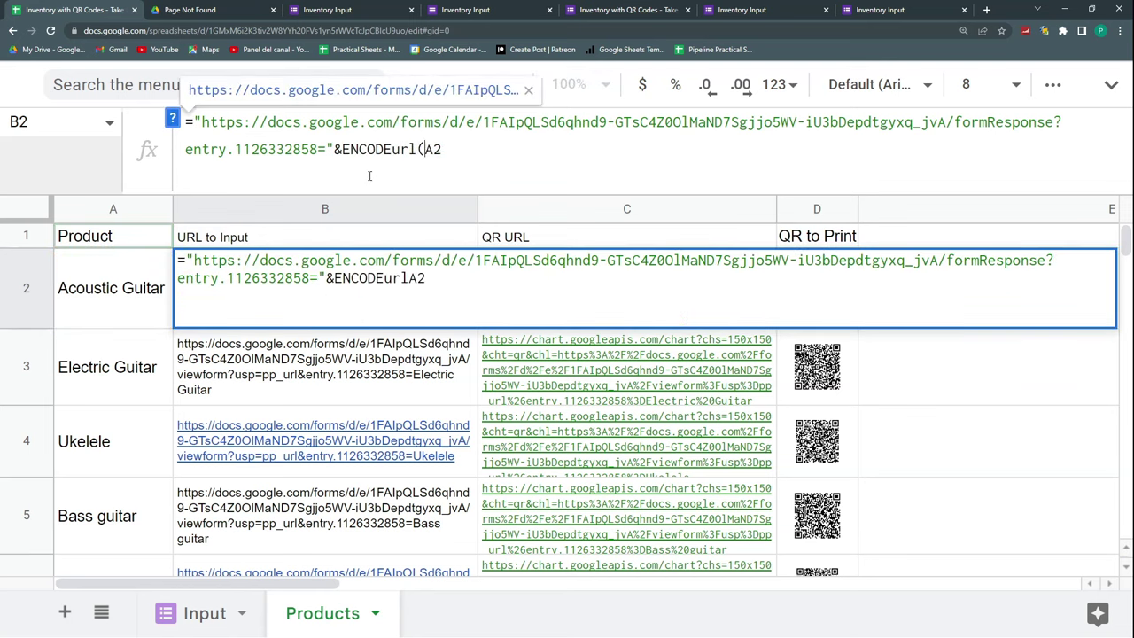
key("End")
type(")")
key("Up")
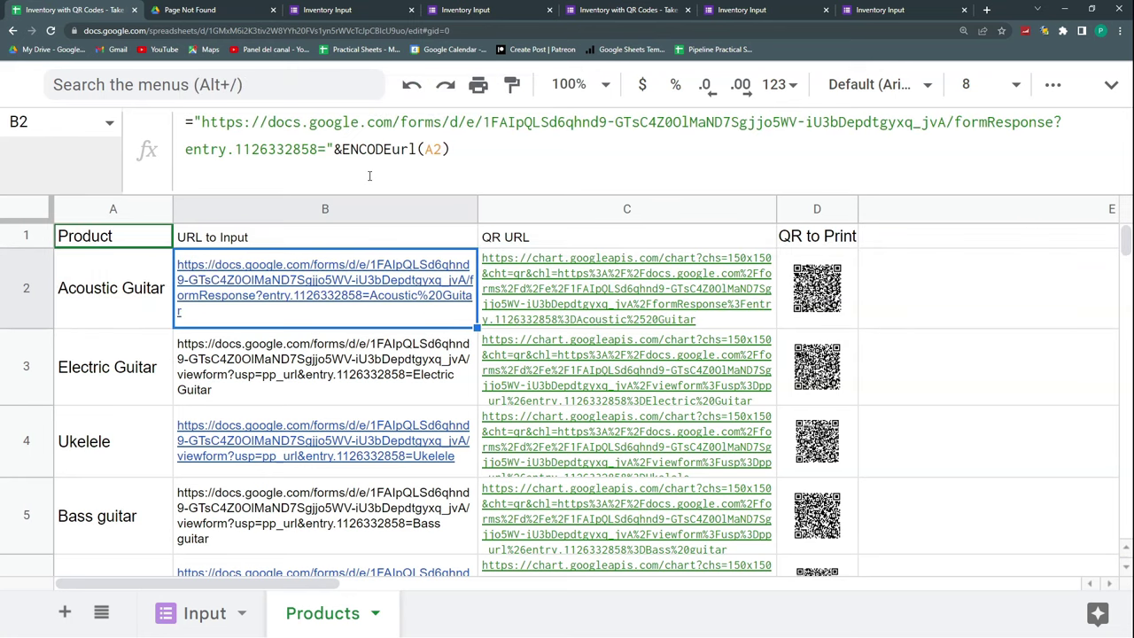
- Open the Acoustic Guitar link from B2 and check the Input sheet for the submitted response
mouse_move(424, 275)
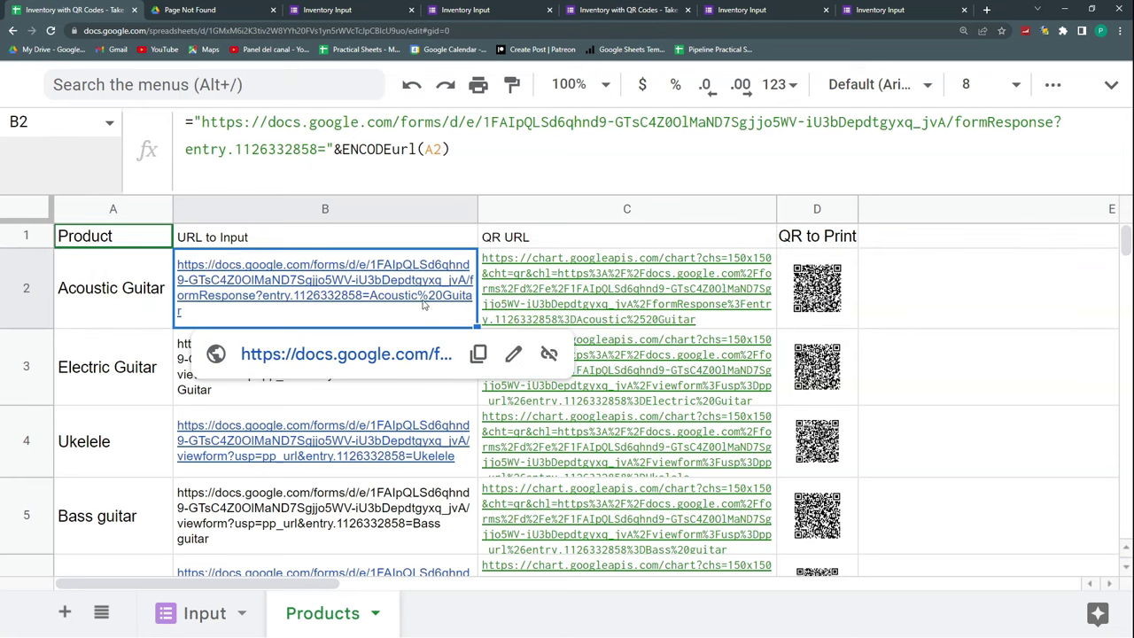
left_click(413, 355)
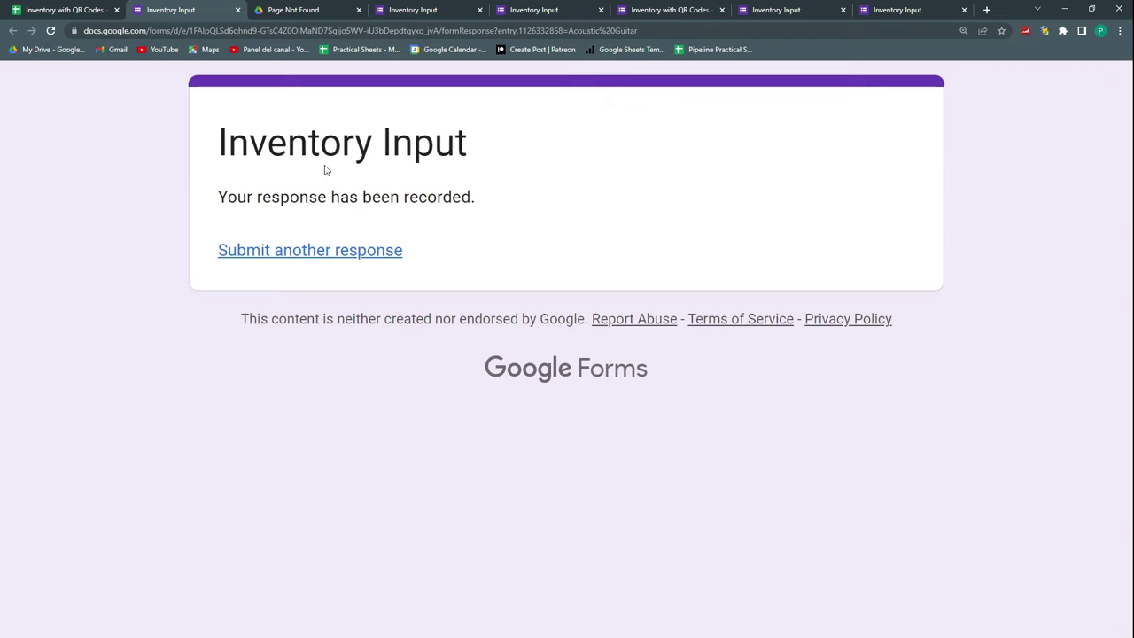
left_click(69, 10)
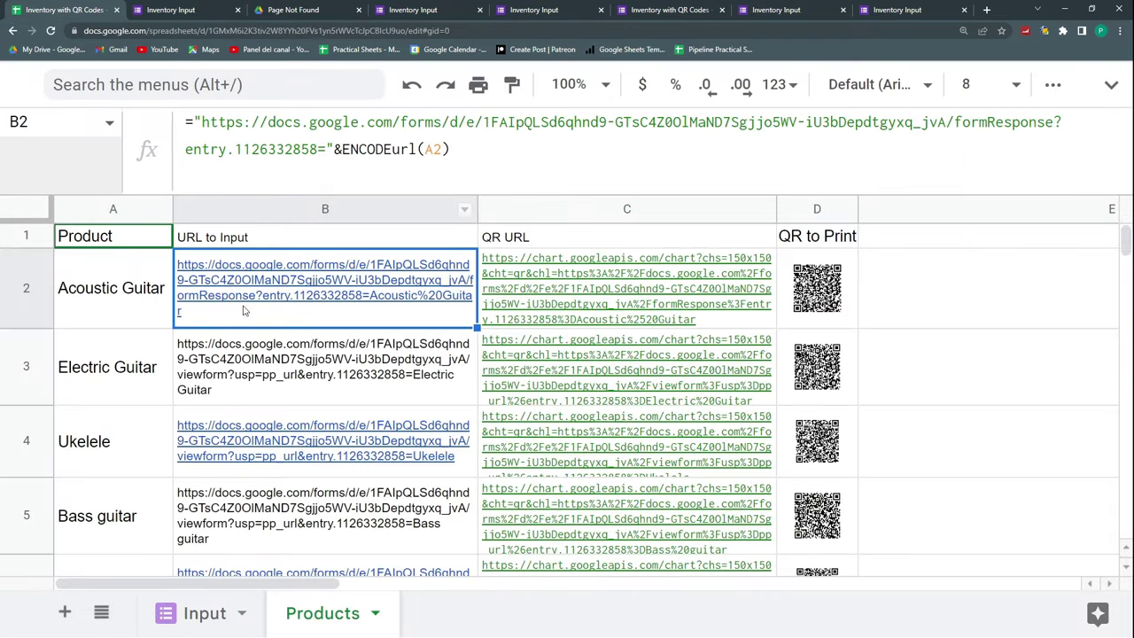
left_click(188, 18)
left_click(86, 8)
left_click(199, 10)
key("ctrl+1")
left_click(222, 619)
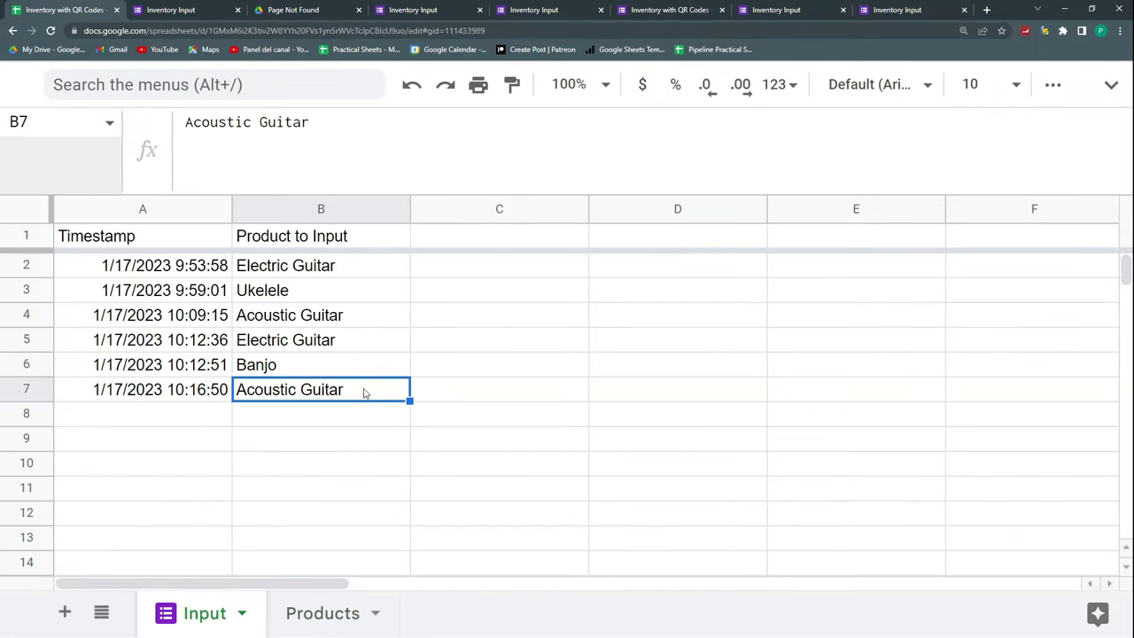
- Compare the form's confirmation page with the response rows on the Input sheet
left_click(179, 9)
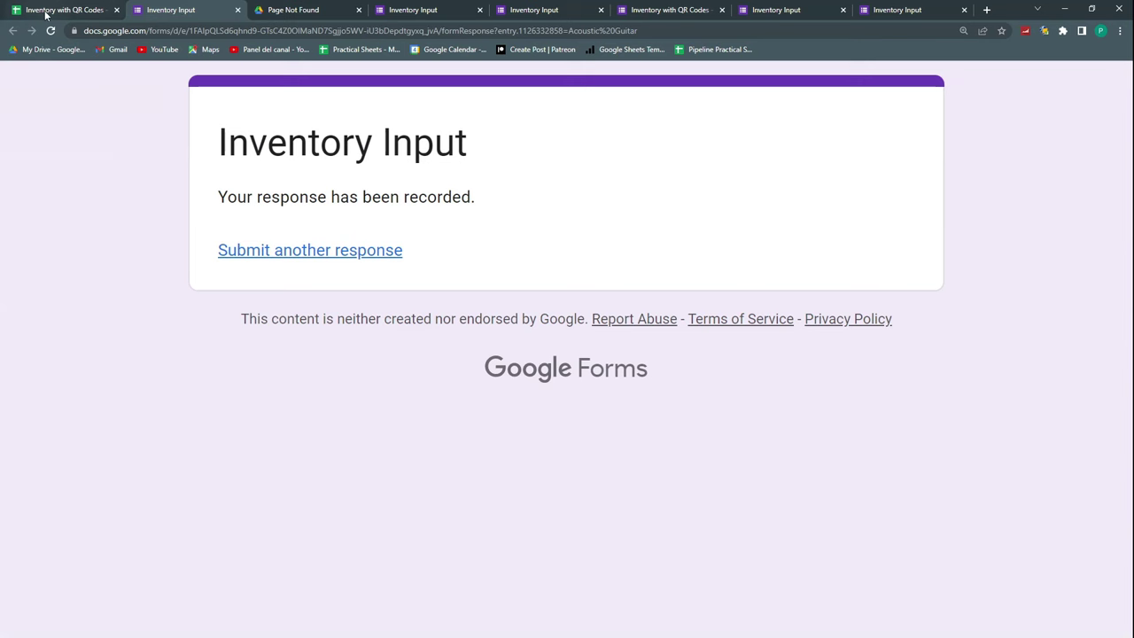
left_click(48, 11)
left_click(177, 18)
left_click(89, 14)
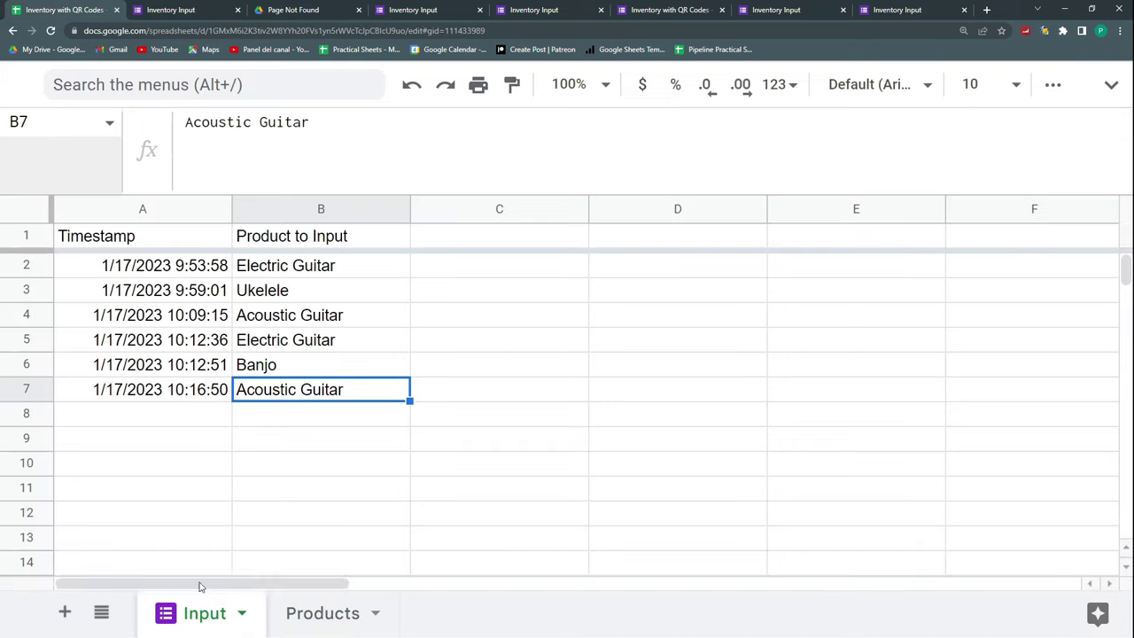
- Fill the B2 formula on the Products sheet down to B7 and open the Bass guitar link from B5
left_click(319, 613)
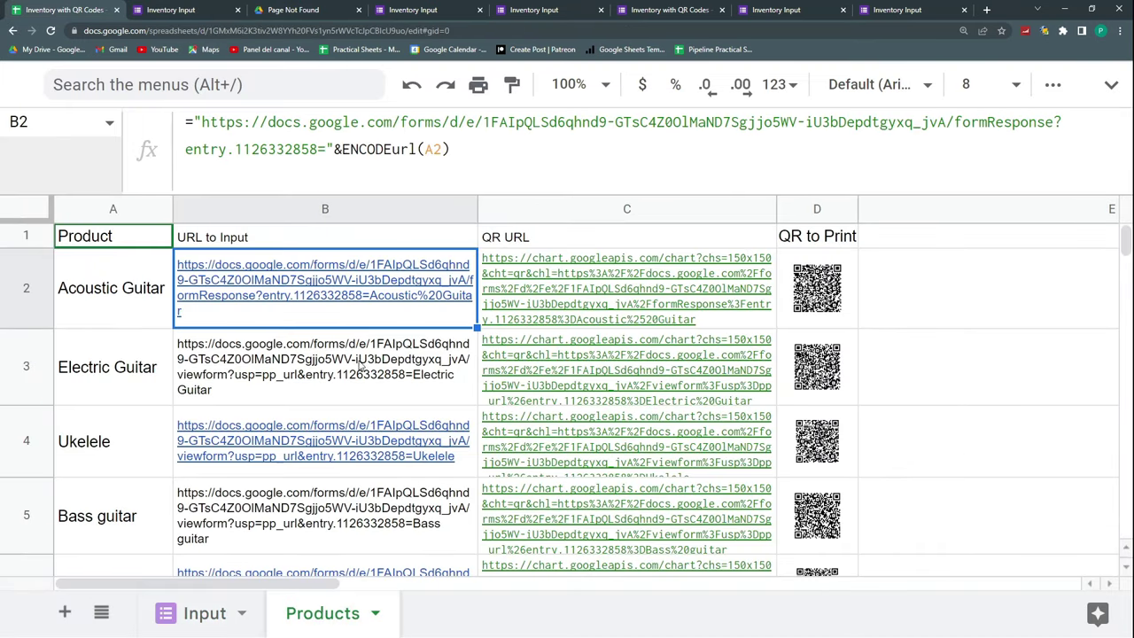
left_click(369, 310)
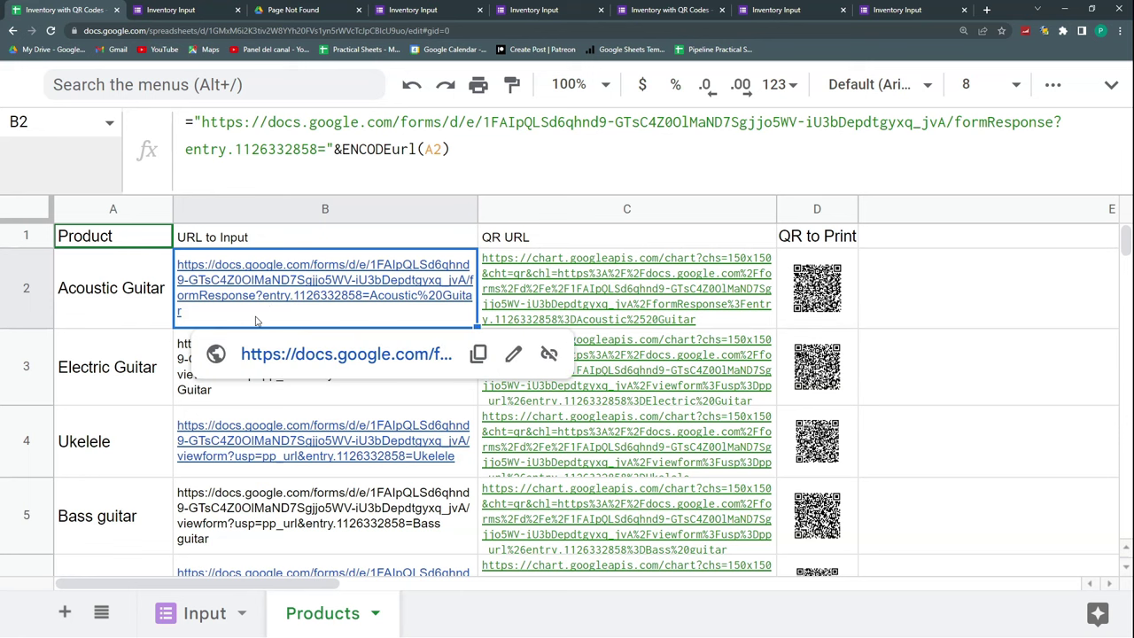
left_click(467, 244)
left_click(448, 324)
left_click_drag(489, 479, 470, 494)
left_click(434, 367)
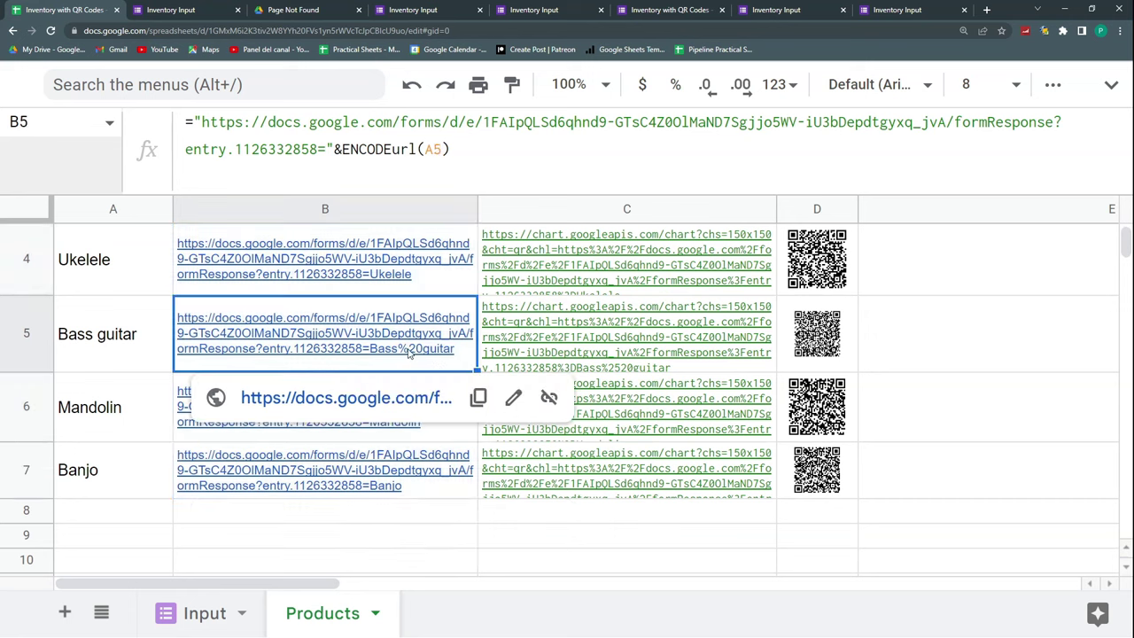
left_click(397, 399)
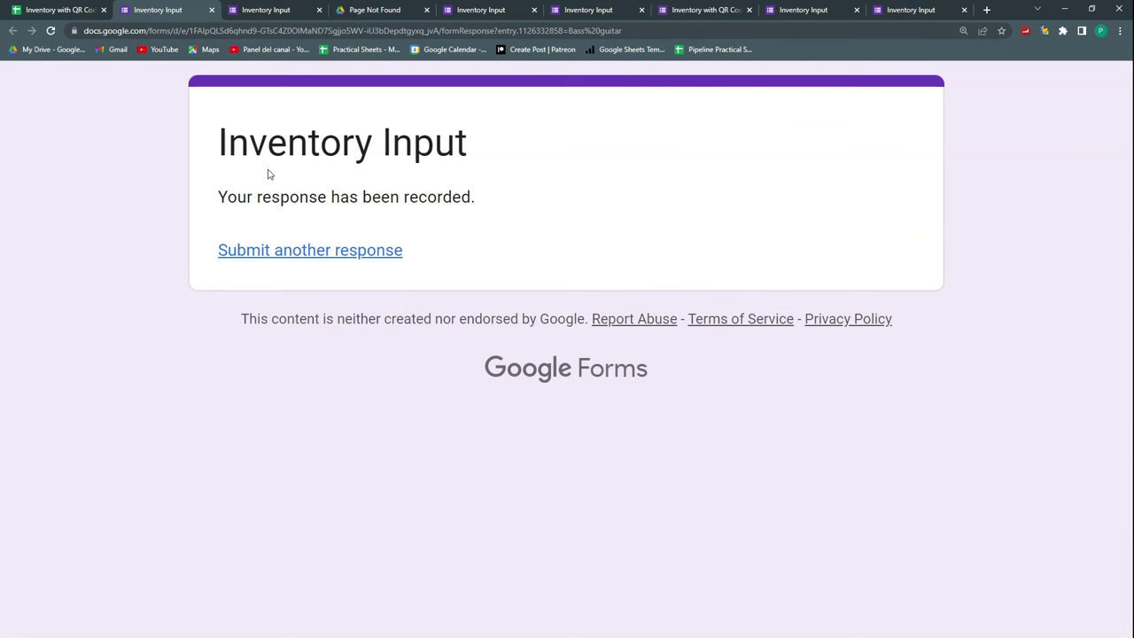
- Check the Input sheet for the Bass guitar response and compare it with the form's confirmation page
left_click(30, 10)
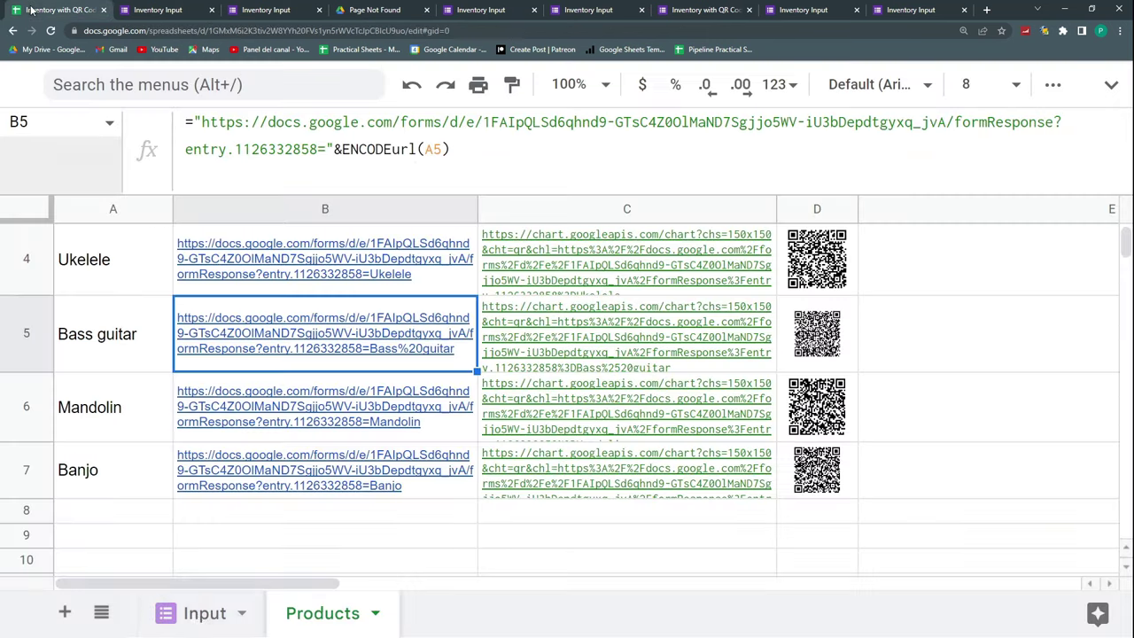
left_click(200, 613)
left_click(282, 423)
left_click(160, 9)
left_click(30, 10)
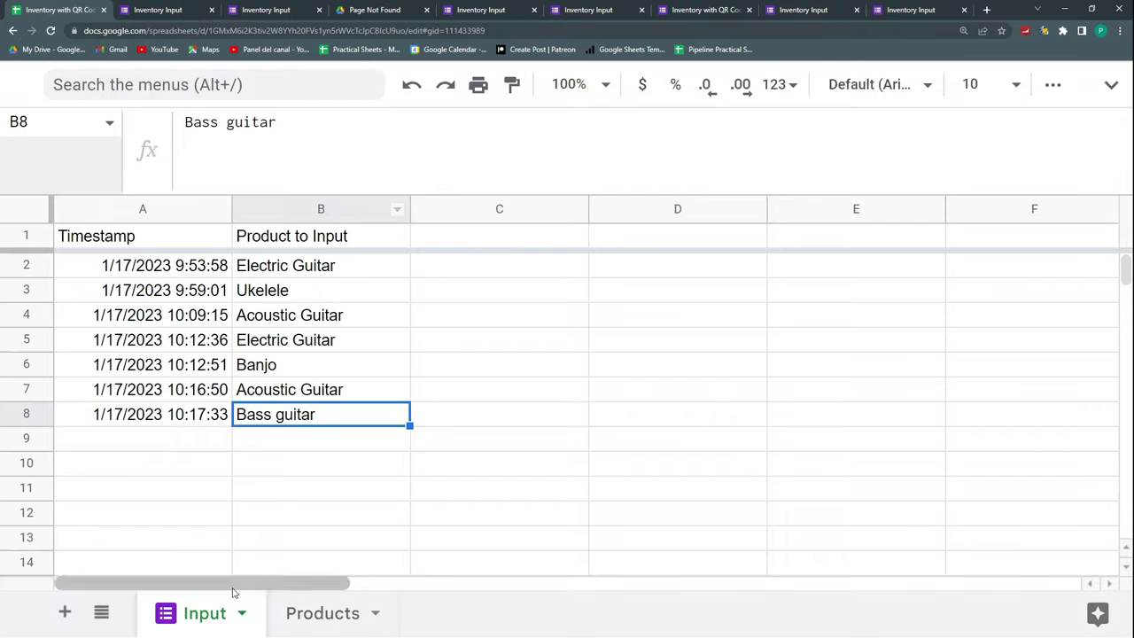
- Inspect the QR code in D2 on the Products sheet and check the newest response on the Input sheet
left_click(295, 613)
left_click(819, 310)
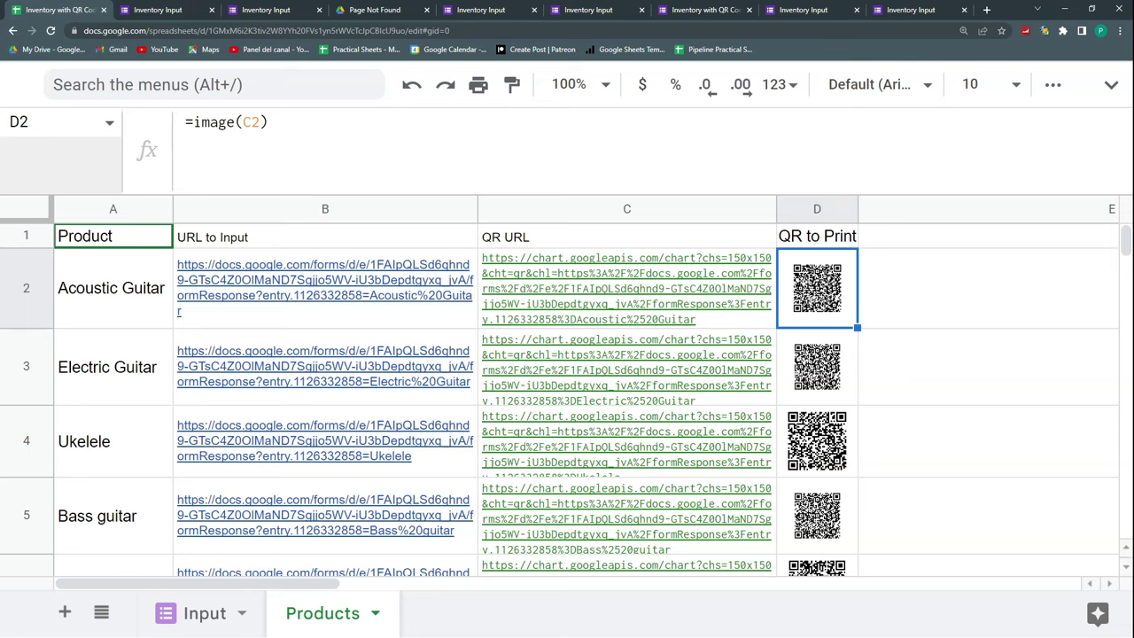
left_click(244, 620)
left_click(266, 441)
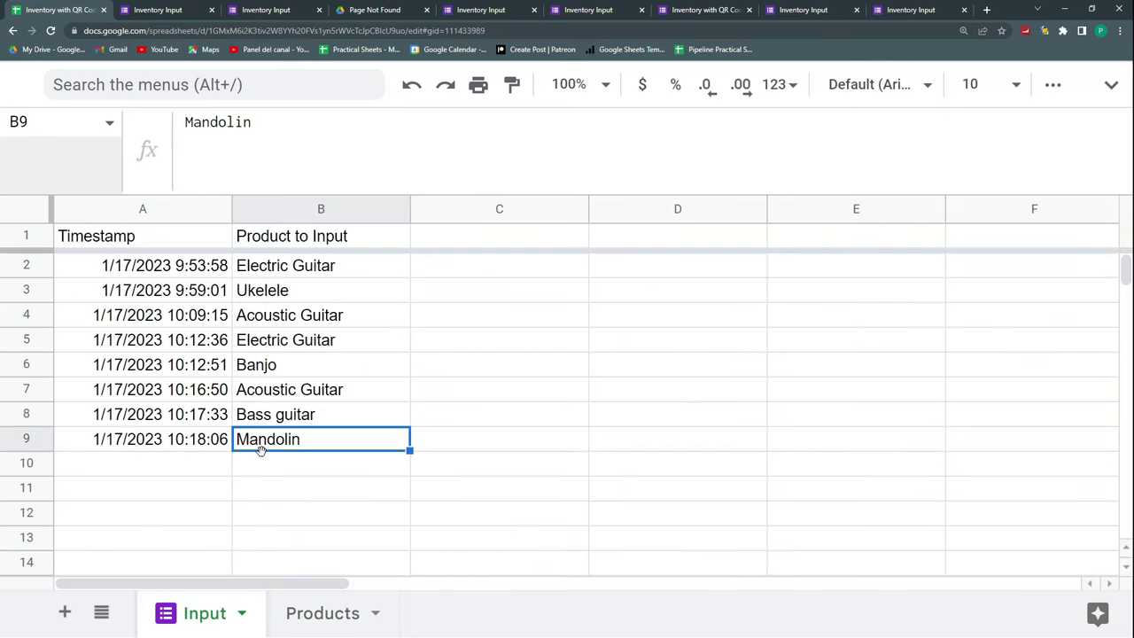
- Fit the Timestamp column's width to its contents on the Input sheet
key("Up")
key("Up")
key("Up")
left_click(219, 617)
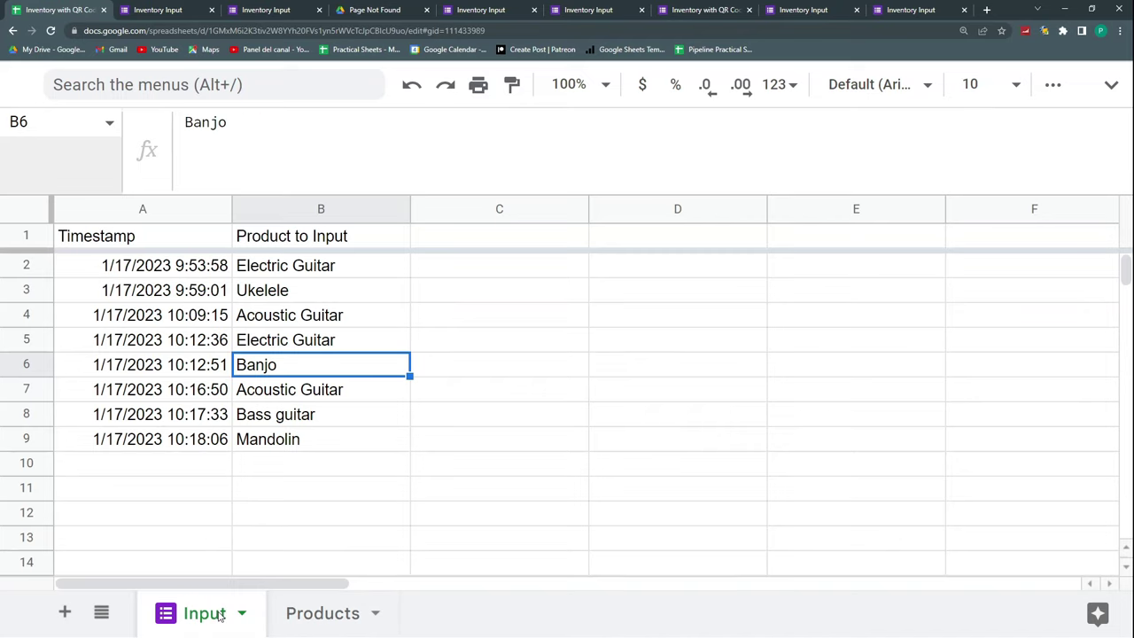
double_click(230, 213)
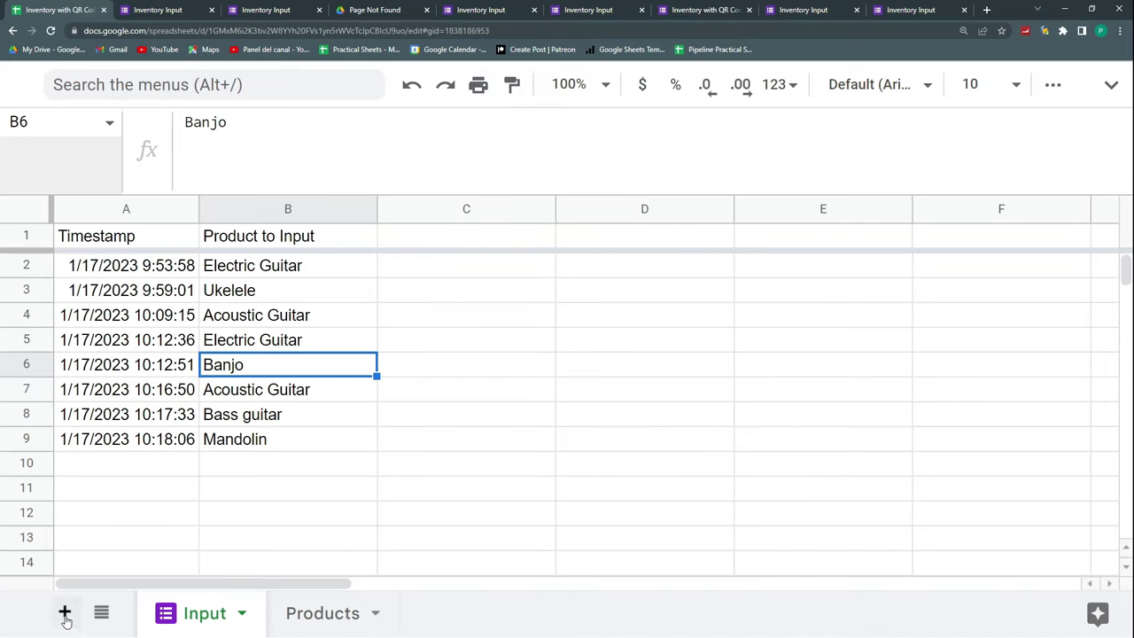
- Add a new sheet, place it after Products and name it Inventory
left_click(65, 613)
left_click_drag(329, 619, 470, 629)
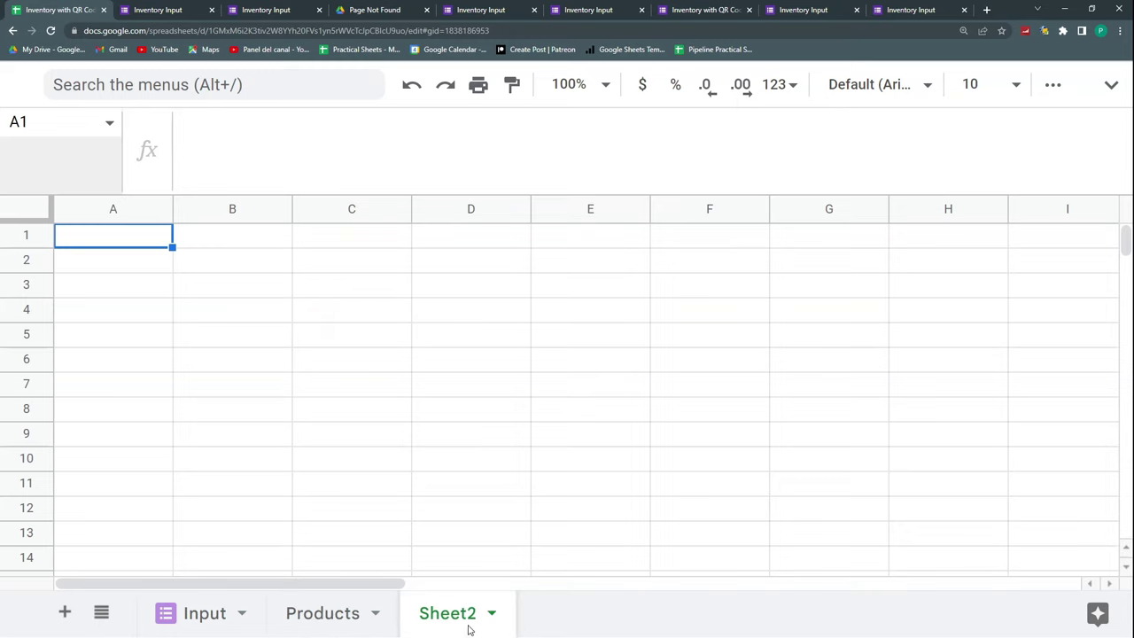
double_click(461, 622)
type("Inventory")
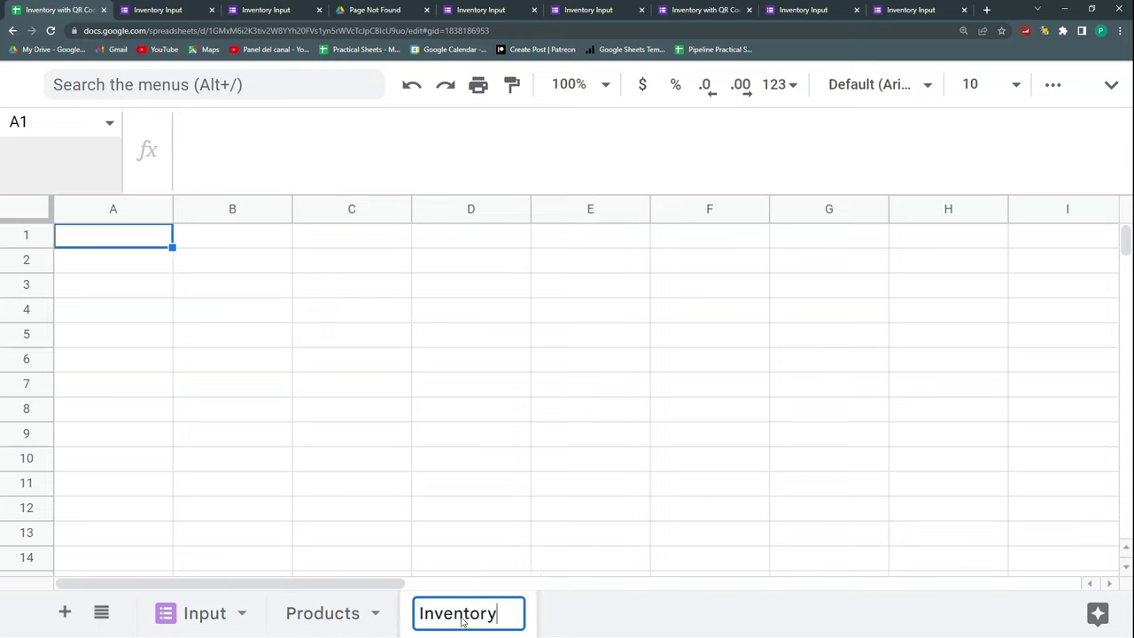
key("Return")
- Enter the header Product in A1 of Inventory and the formula =UNIQUE(Input!B2:B) in A2
type("Product")
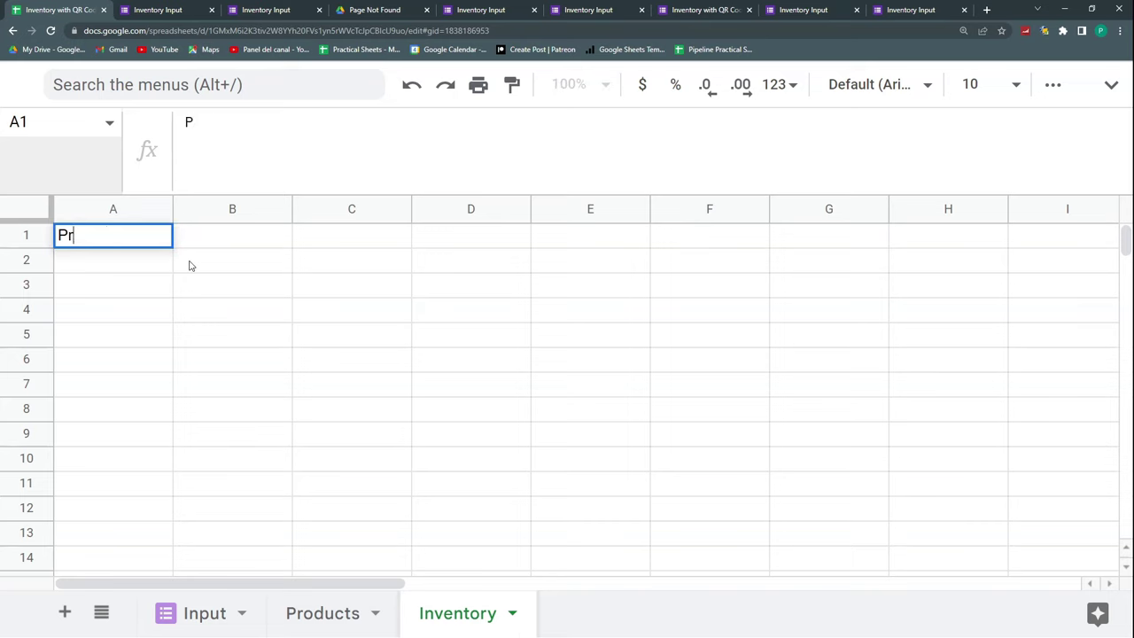
key("Return")
type("=UNIQUE(")
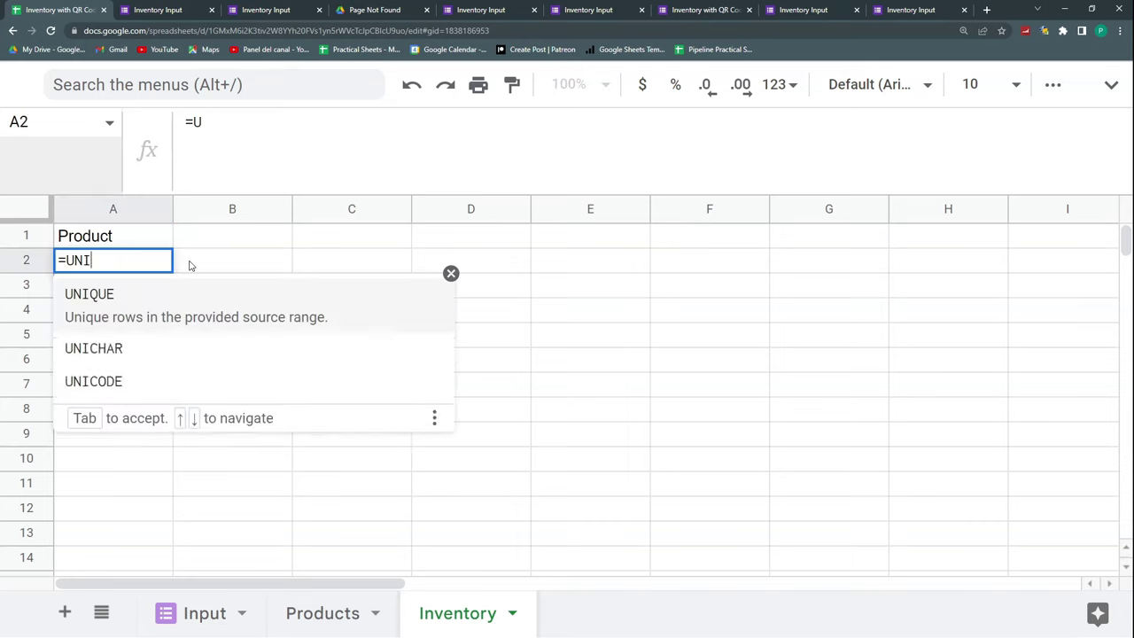
left_click(205, 613)
left_click(304, 267)
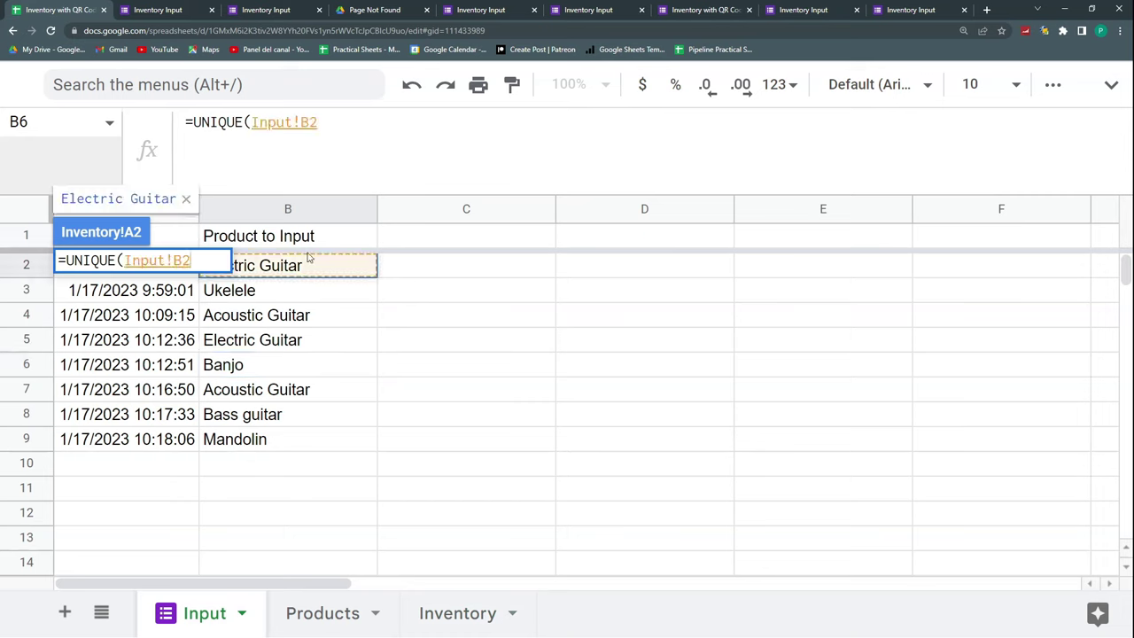
type(":B)")
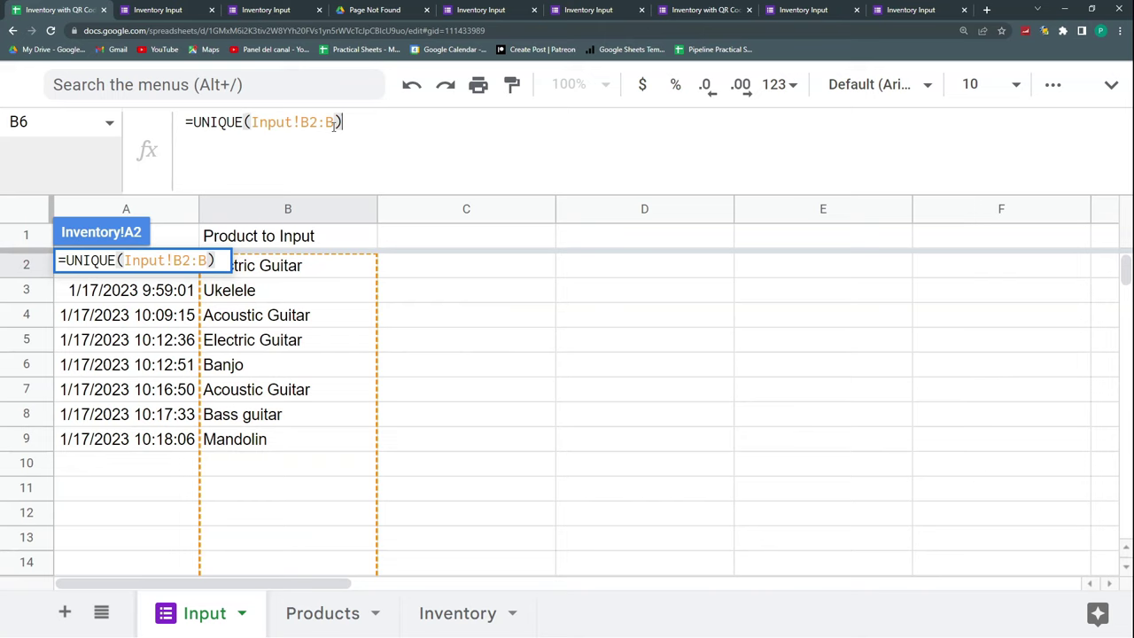
key("Return")
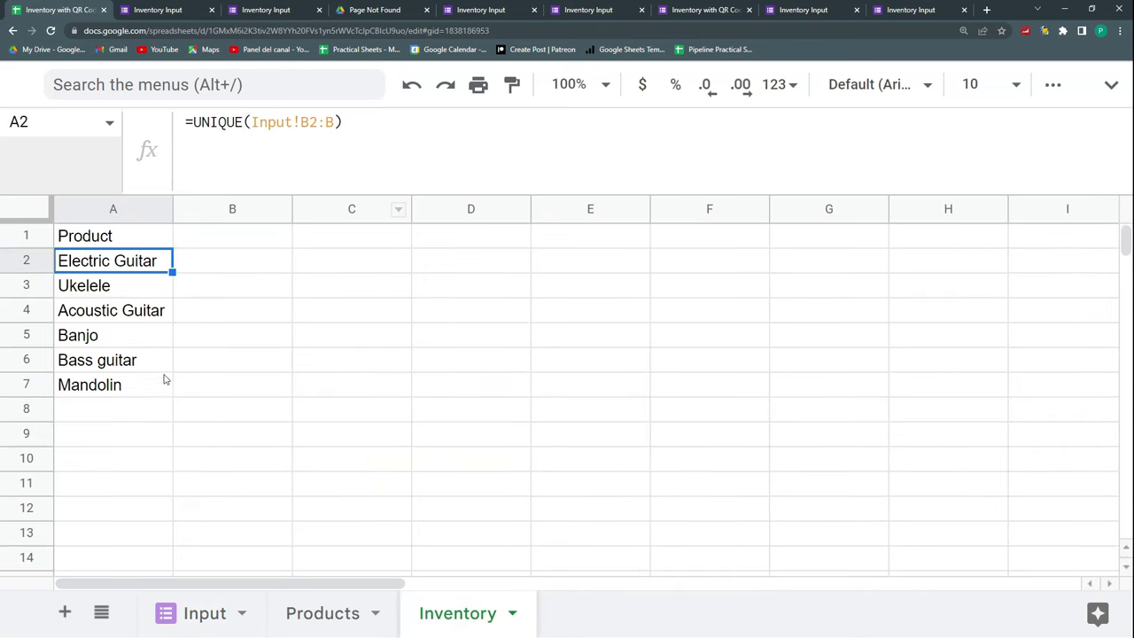
- Compare the recorded products in B2:B9 of the Input sheet with the unique list on Inventory
left_click(212, 615)
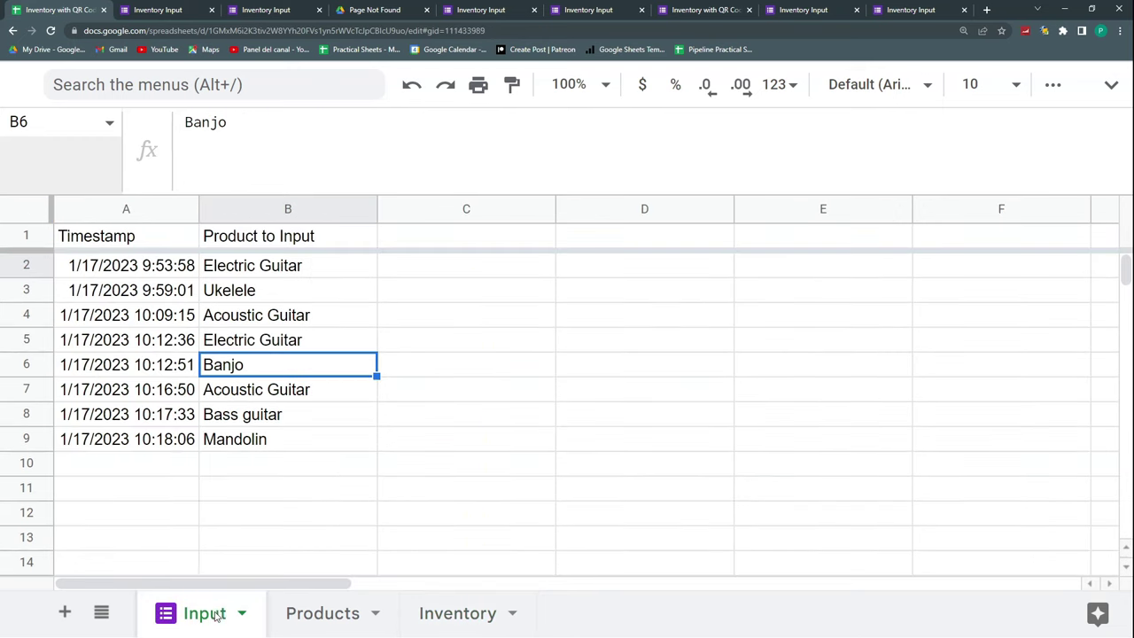
left_click_drag(262, 267, 237, 444)
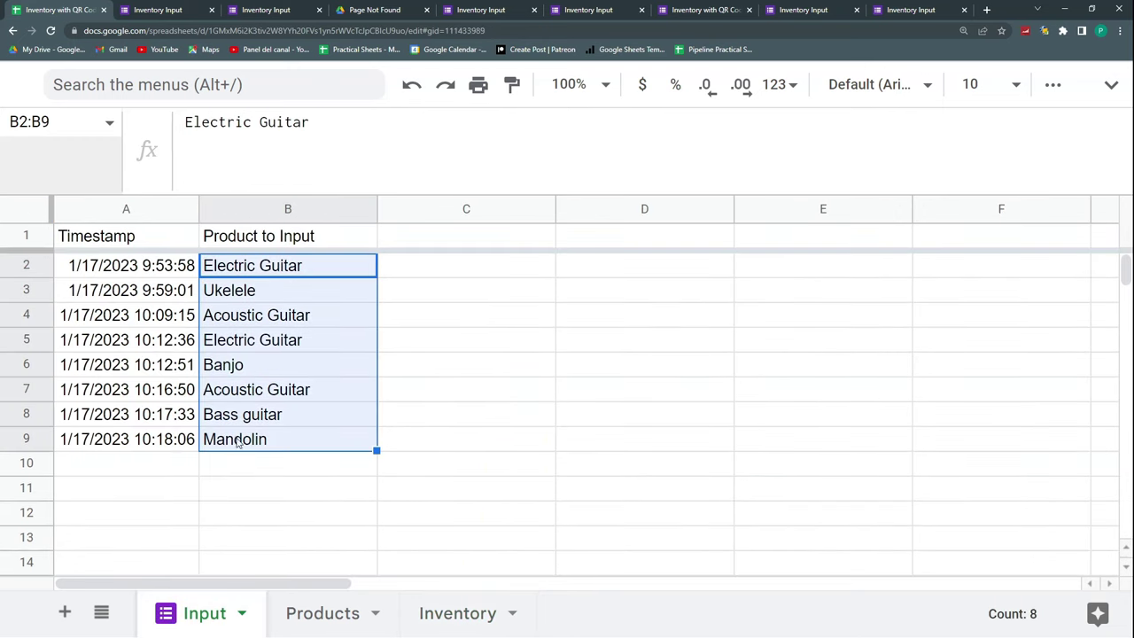
left_click(458, 613)
- Enter the header Quantity in Stock in B1 of the Inventory sheet
left_click(215, 246)
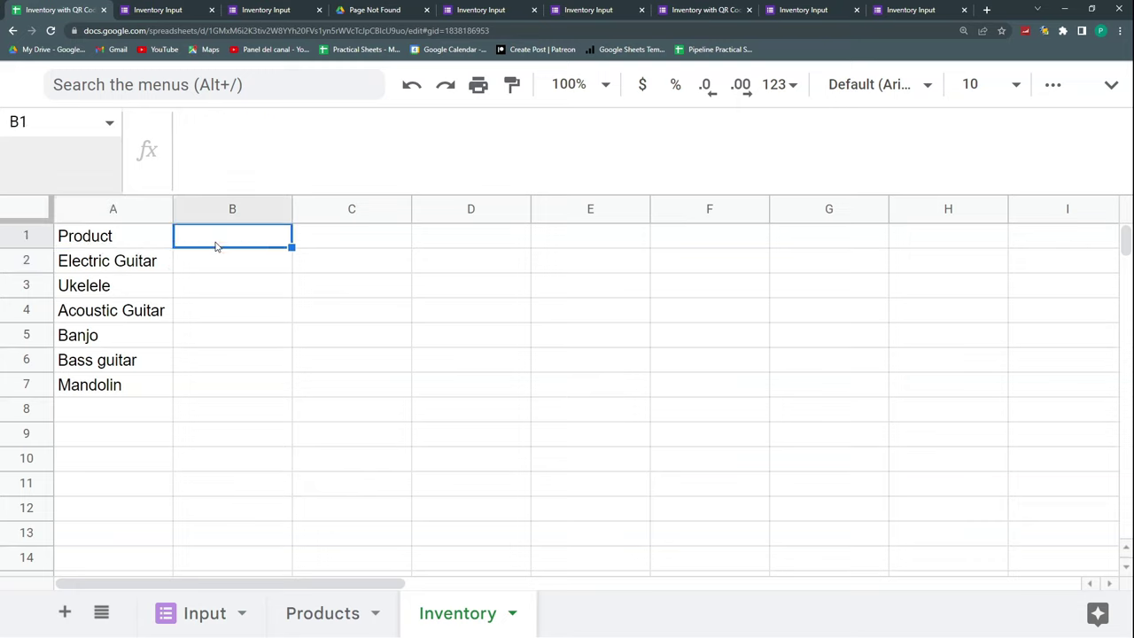
type("Quantity in Stock")
key("Return")
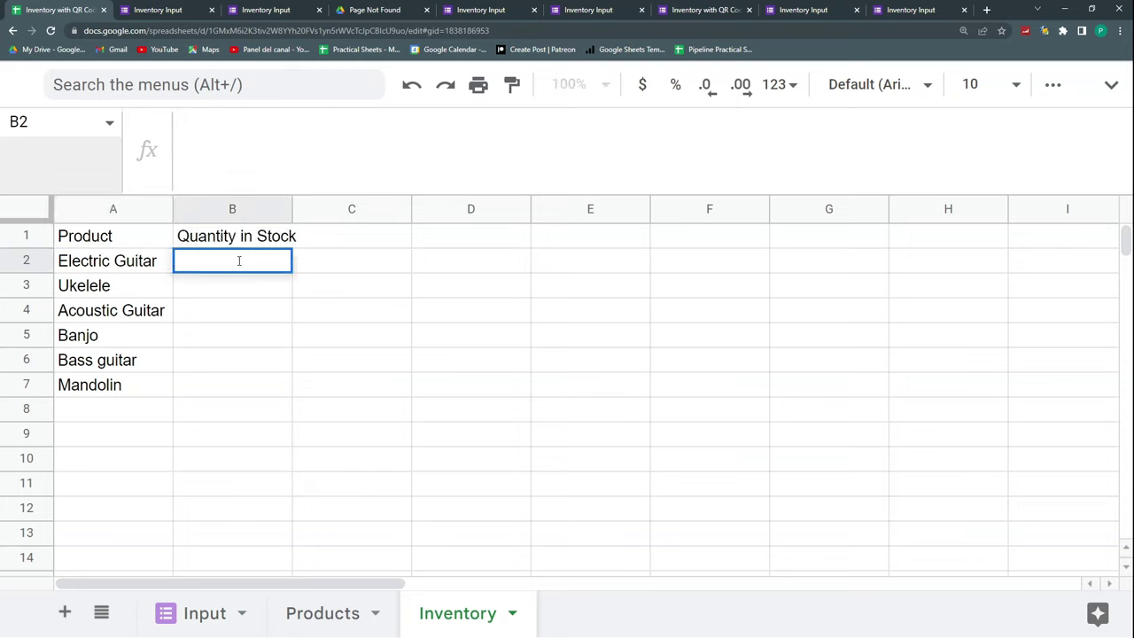
- Count each product's responses with =COUNTIF(Input!B:B;A2) in B2 of Inventory and fill the formula down to B7
type("=counti")
key("Tab")
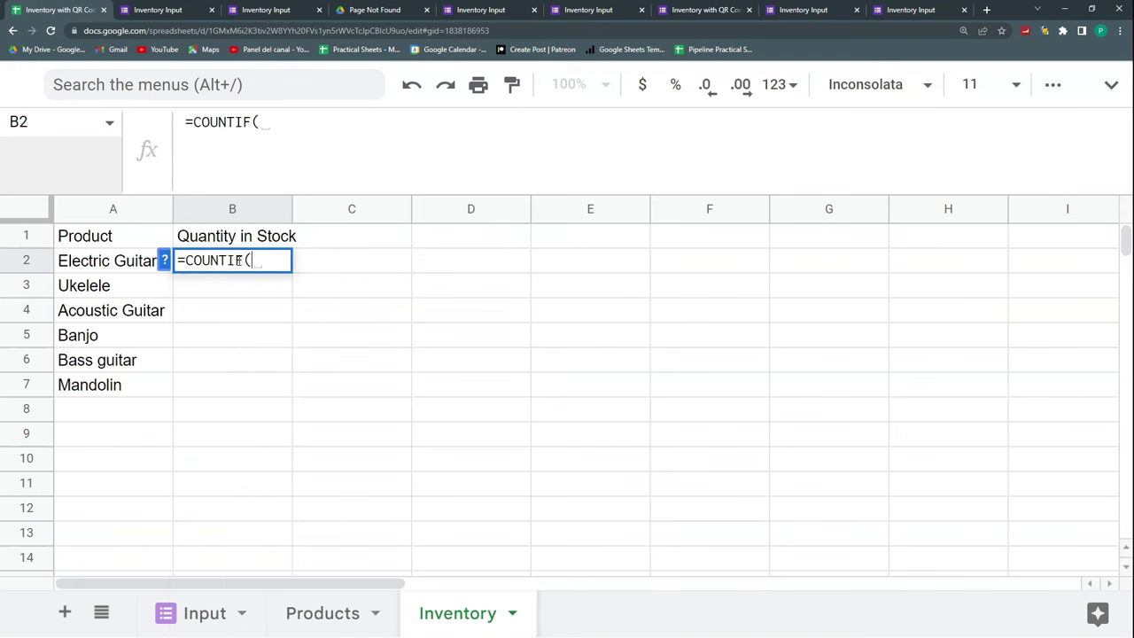
left_click(569, 271)
left_click(205, 613)
left_click(359, 210)
type(";")
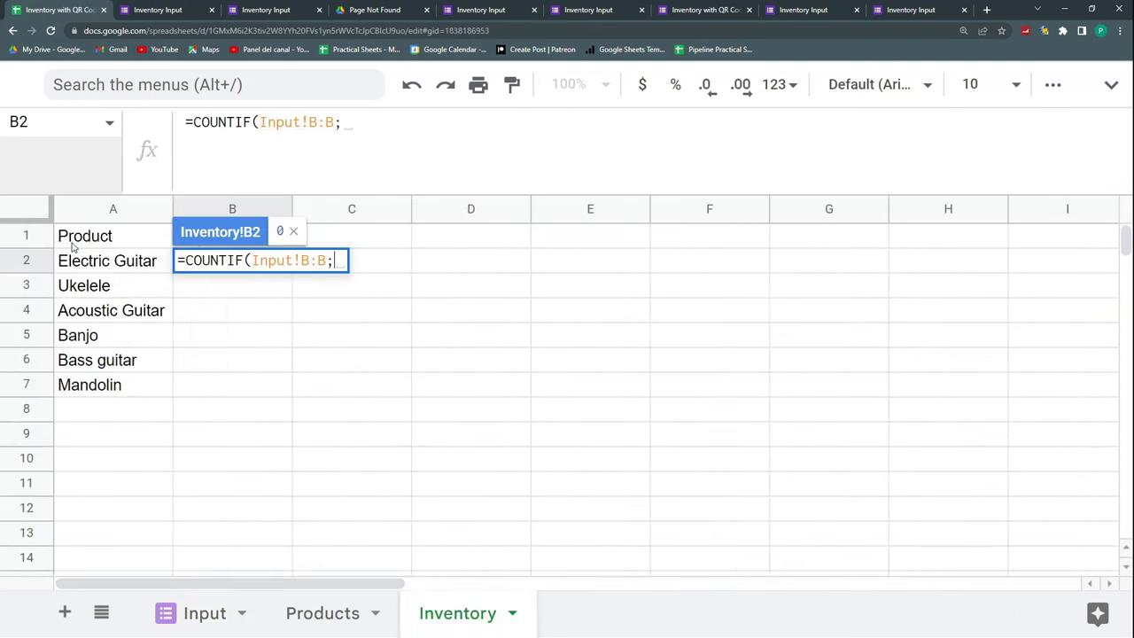
left_click(91, 259)
type(")")
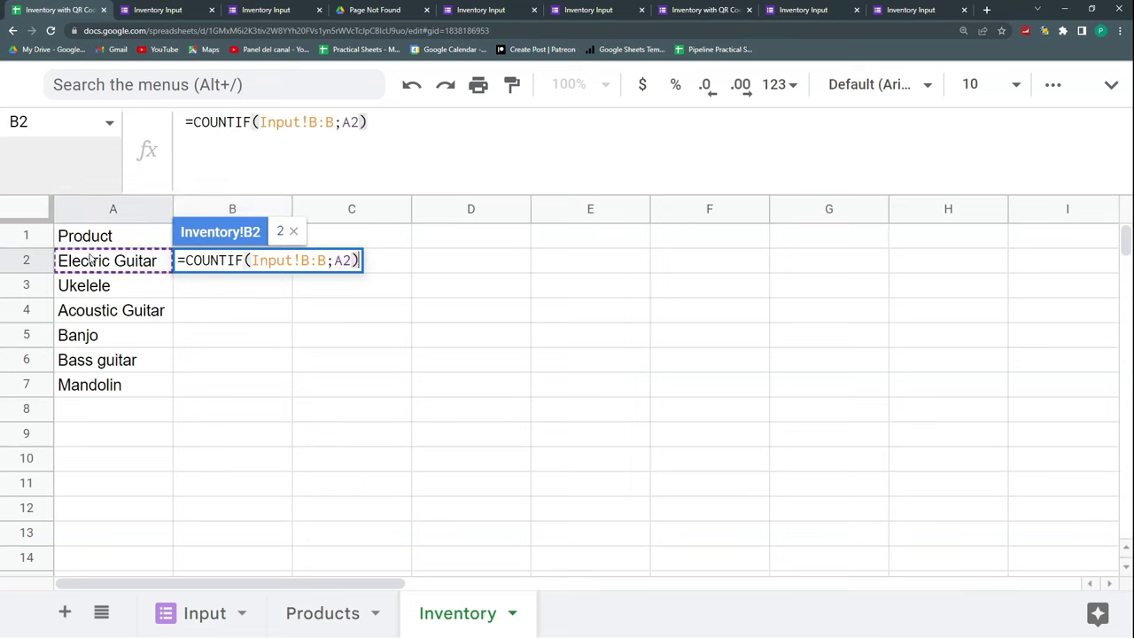
key("Return")
left_click(319, 436)
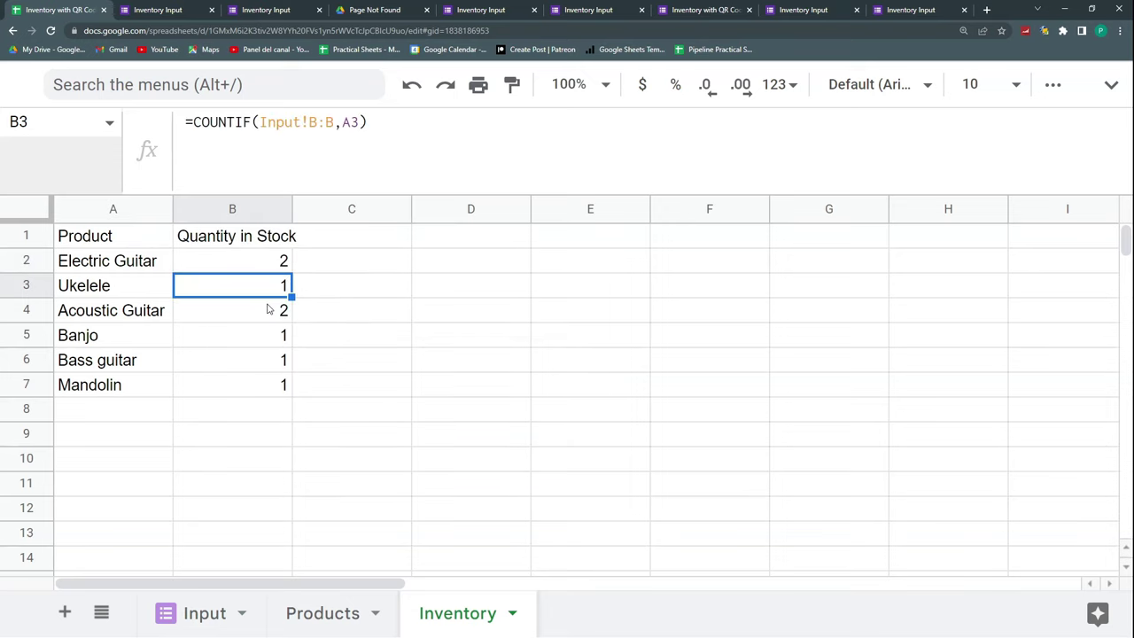
left_click(220, 315)
- Make the headers in A1:B1 bold and fit column B's width to its contents on the Inventory sheet
left_click_drag(124, 247, 232, 235)
key("ctrl+b")
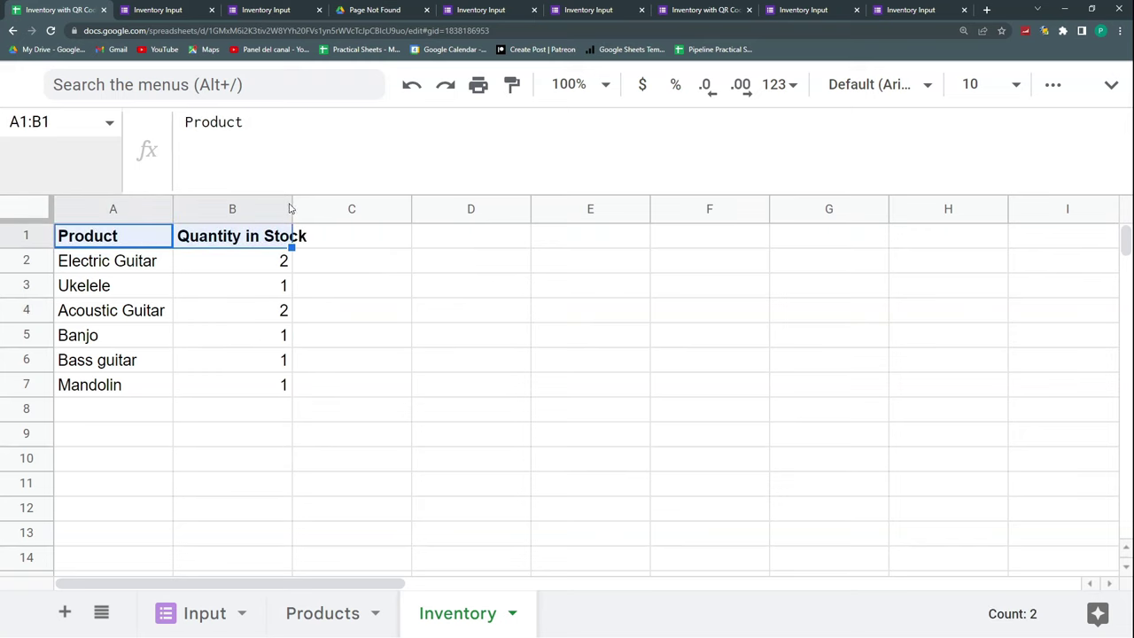
double_click(292, 209)
left_click(289, 291)
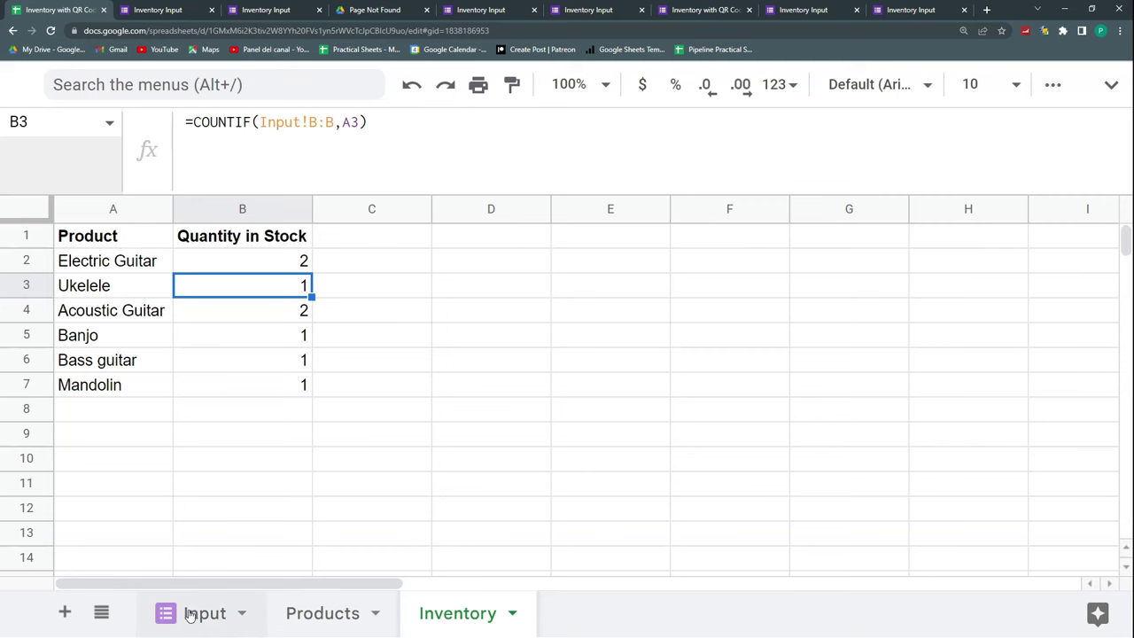
- Review the QR to Print column on Products alongside the product choice form and the direct-submission confirmation page
left_click(315, 611)
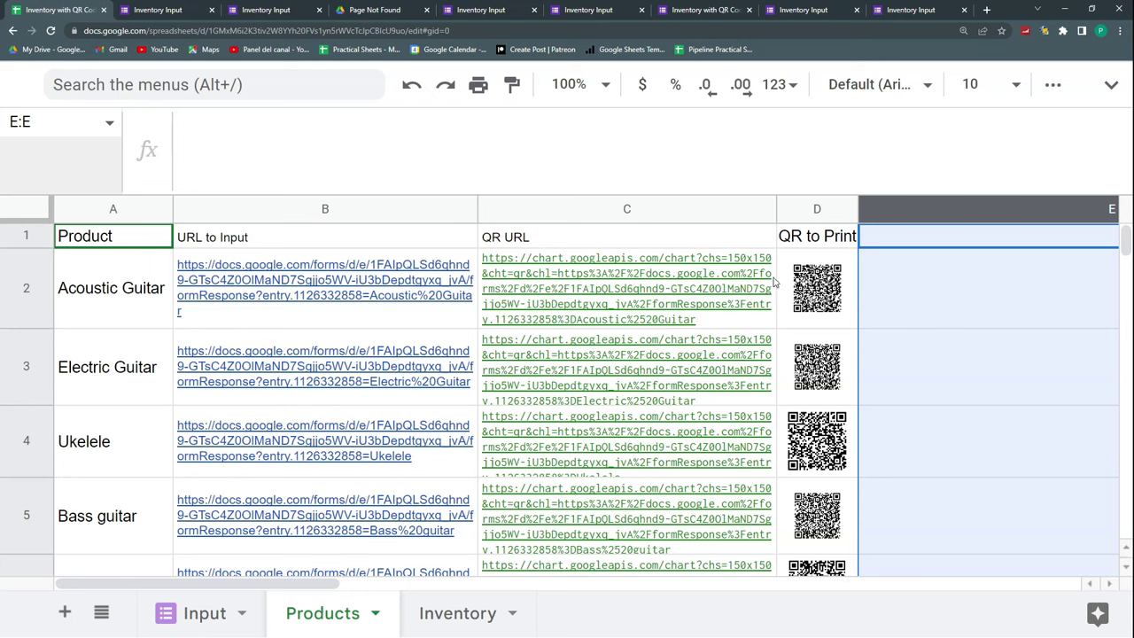
left_click(819, 238)
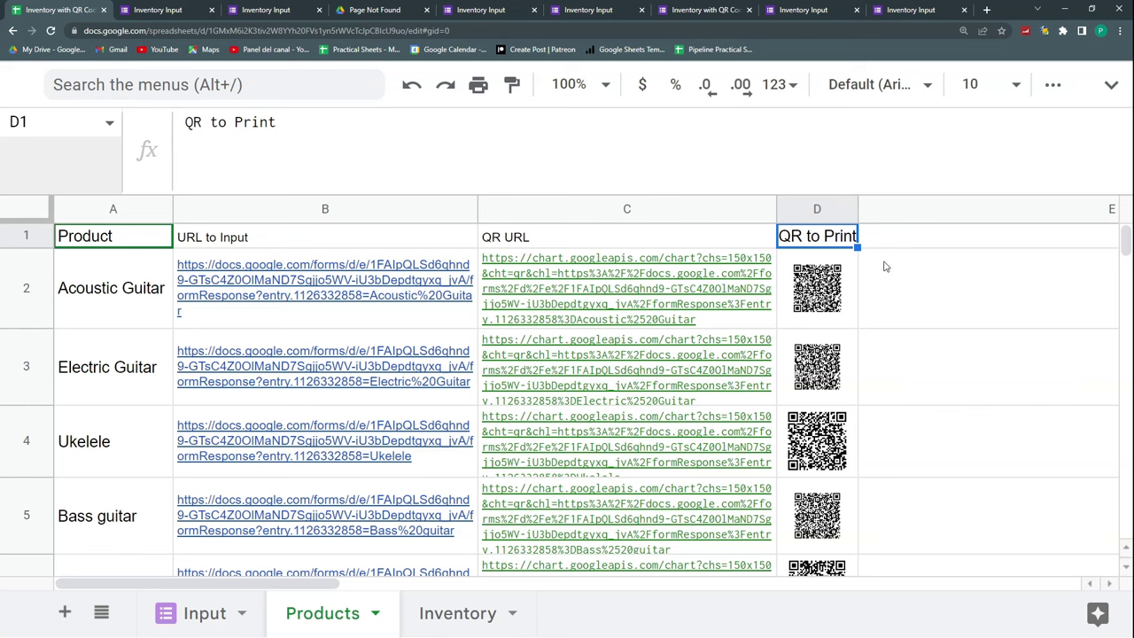
left_click(792, 270)
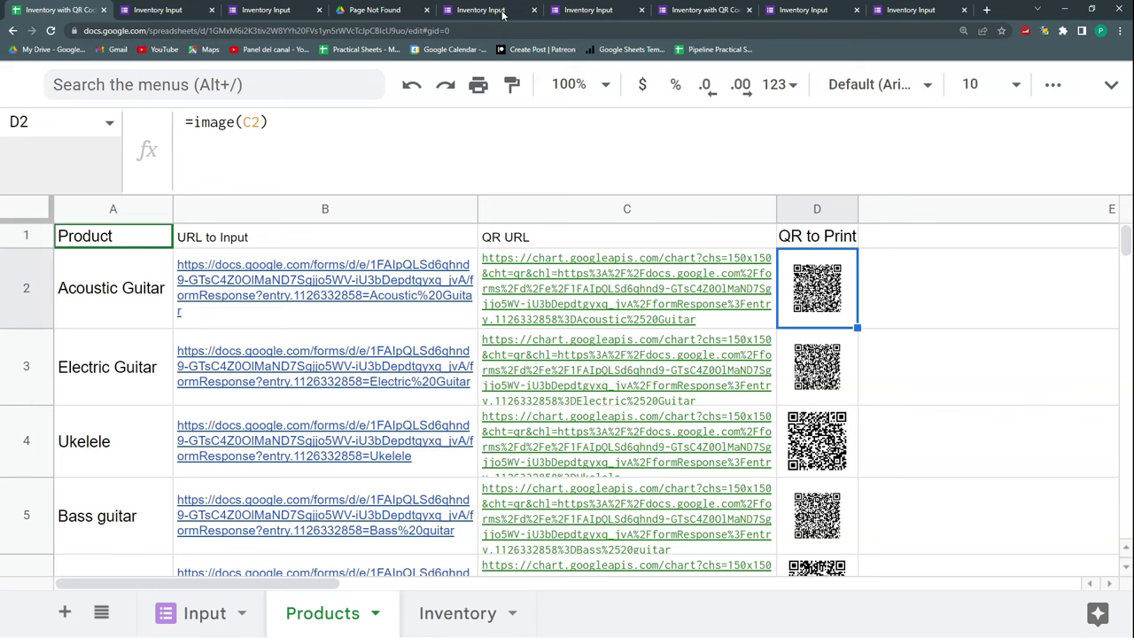
left_click(464, 9)
scroll(380, 240, "down", 3)
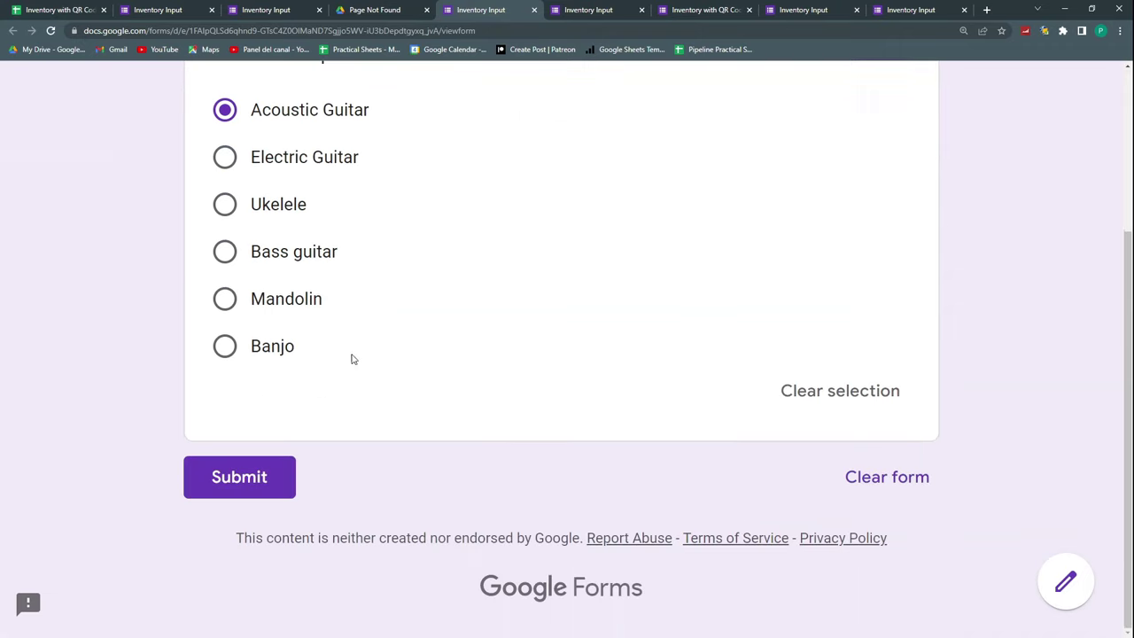
scroll(465, 431, "up", 2)
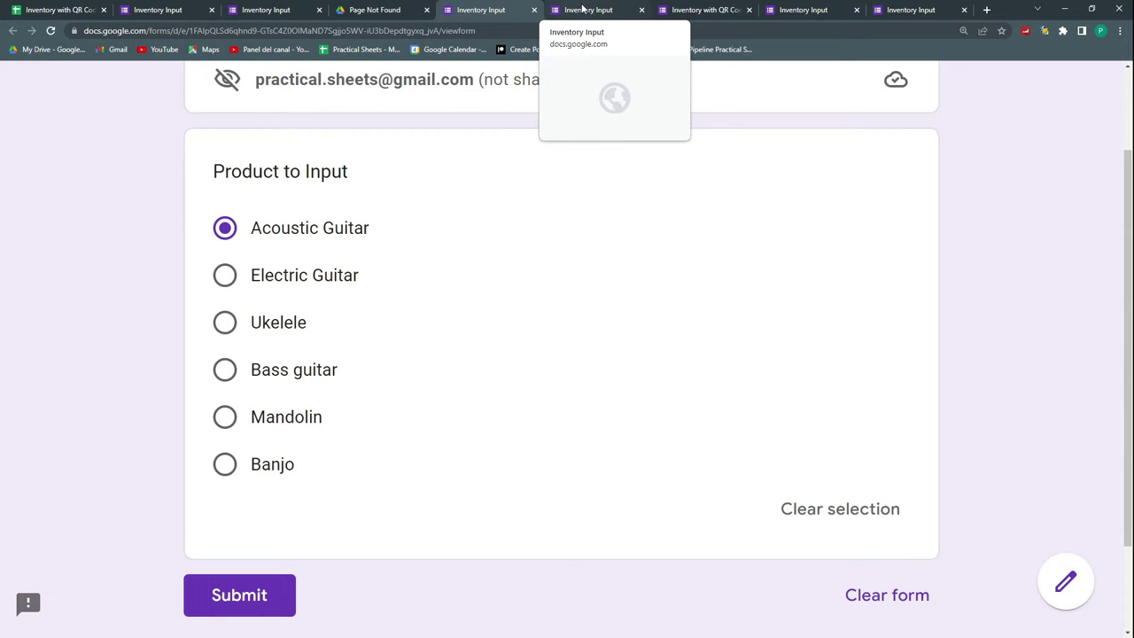
left_click(266, 9)
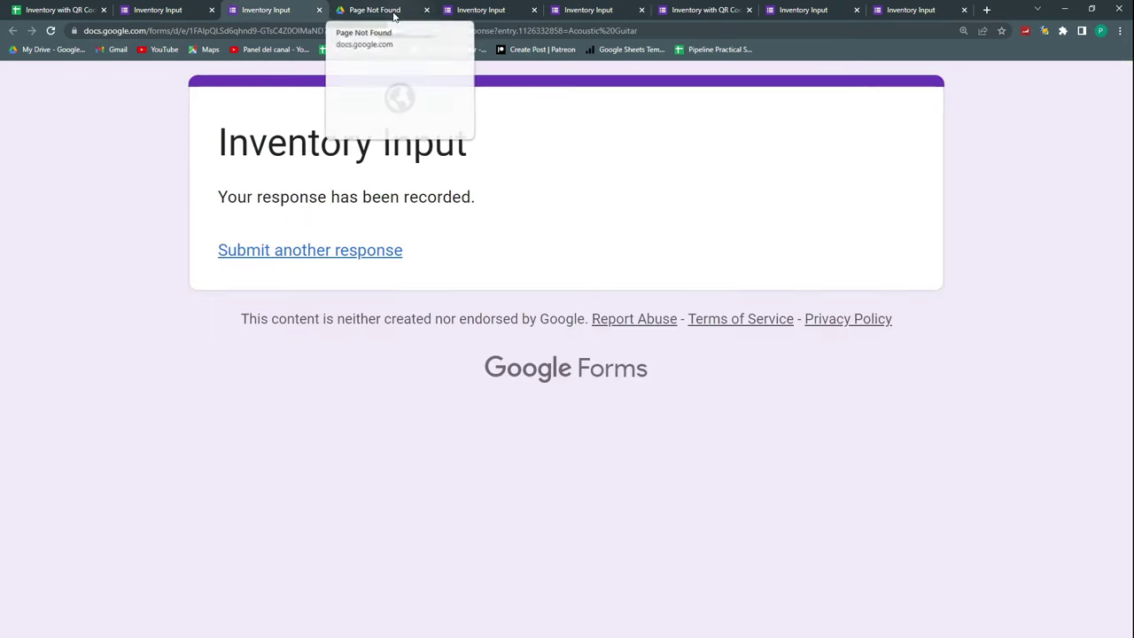
left_click(478, 9)
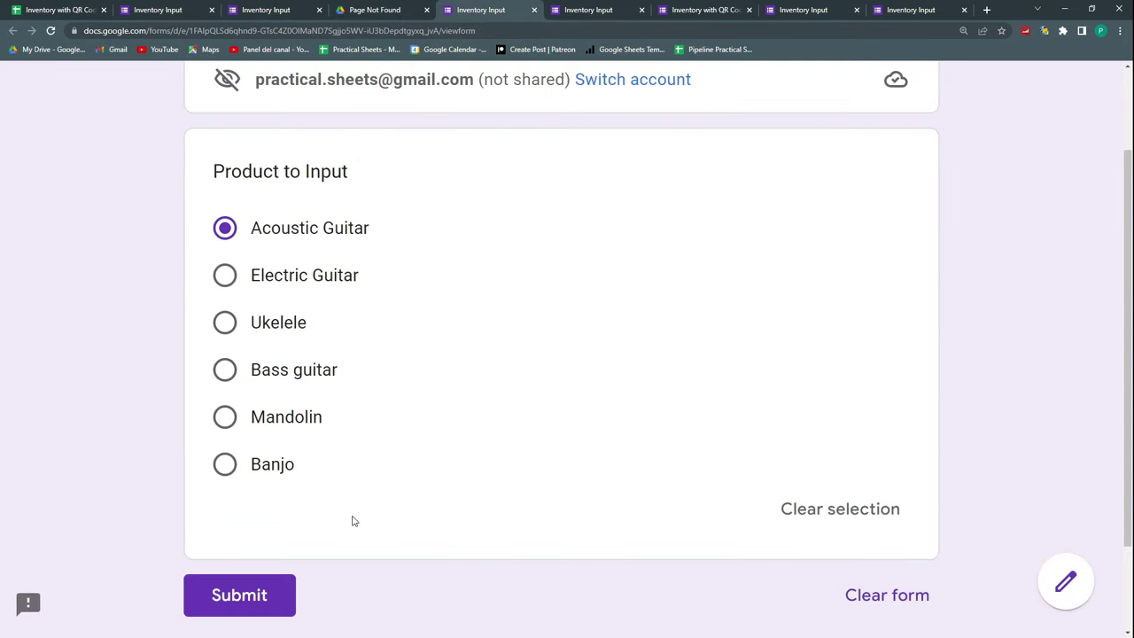
left_click(35, 10)
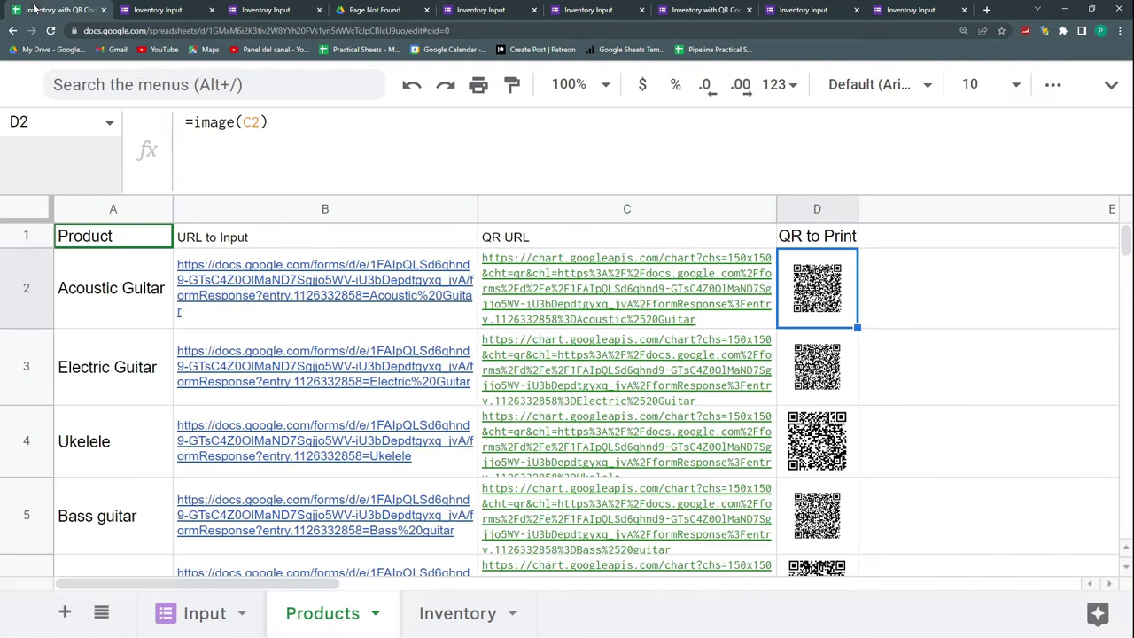
- Slightly widen the QR to Print column on Products and narrow the empty column C on Inventory
left_click(895, 292)
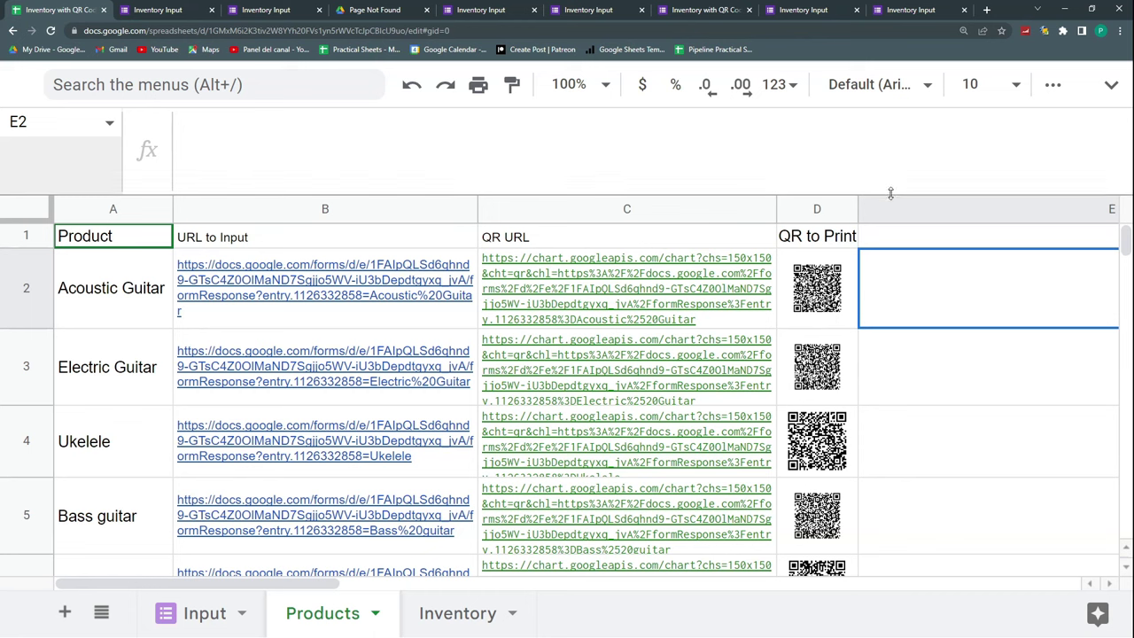
left_click_drag(858, 207, 884, 207)
left_click(470, 615)
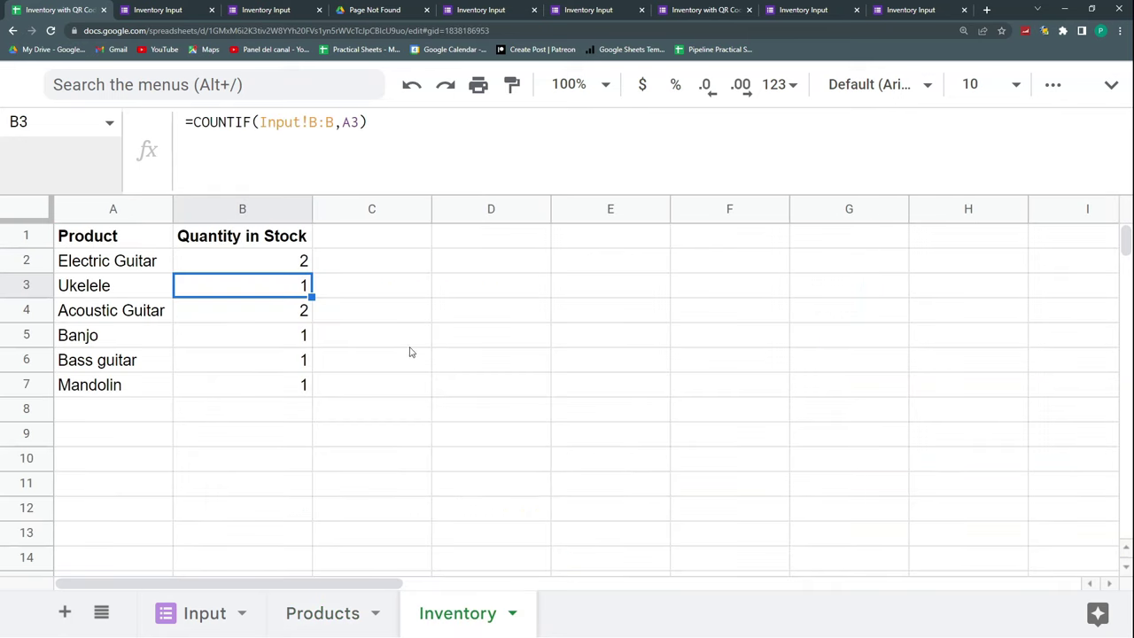
left_click_drag(431, 205, 346, 207)
left_click(373, 209)
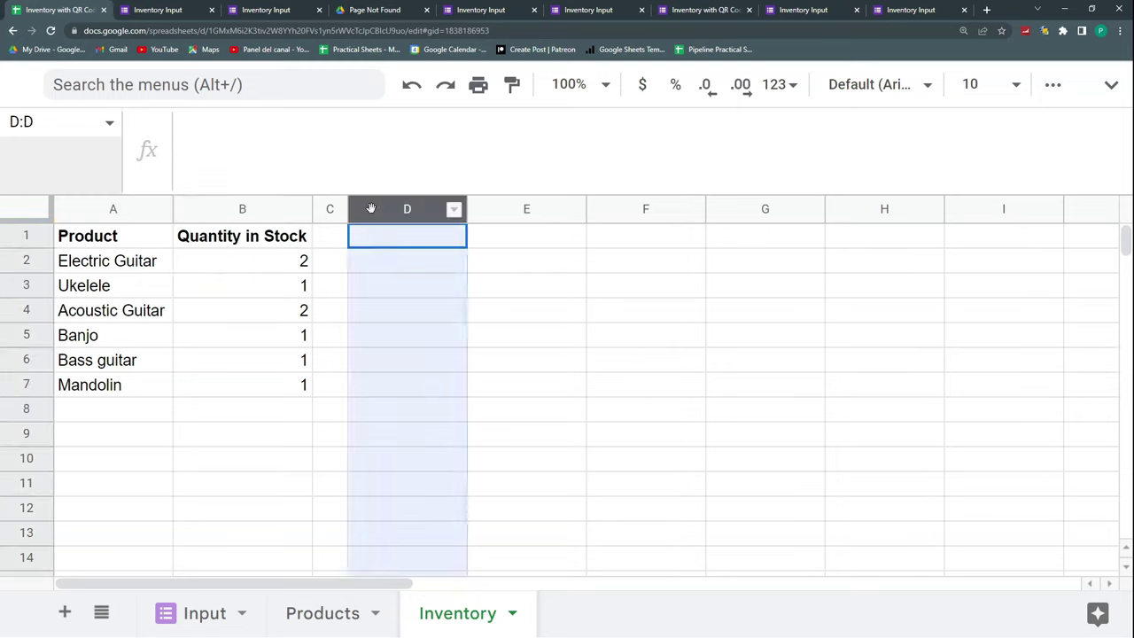
left_click(337, 245)
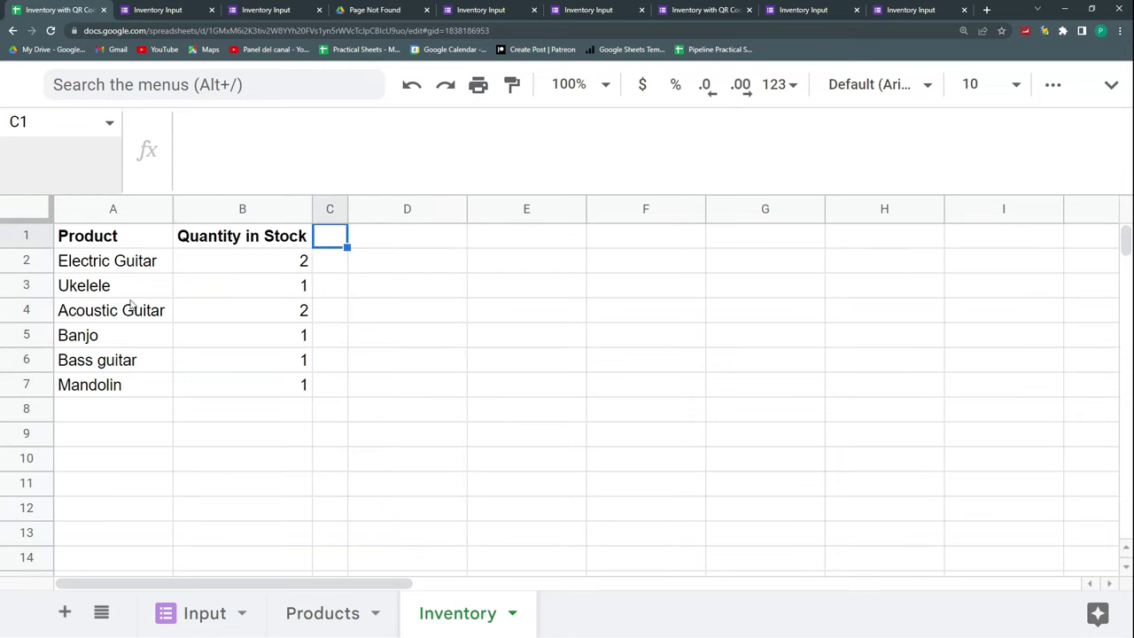
- Check the URL formula in B2 on Products and the responses on Input, and slightly widen the QR to Print column on Products
left_click(326, 620)
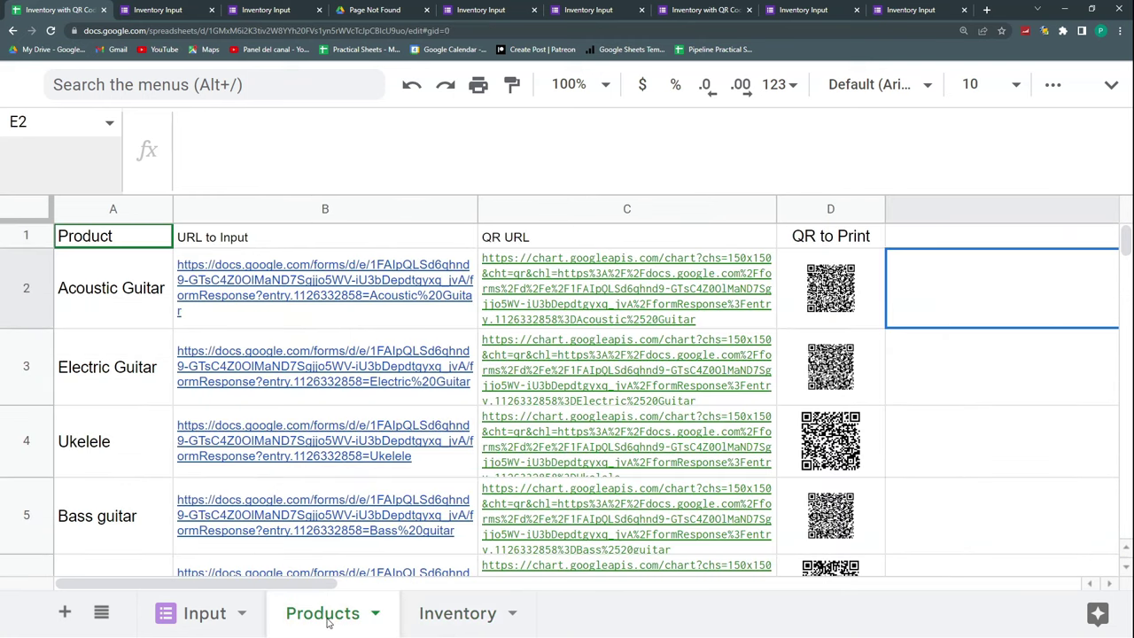
left_click(469, 319)
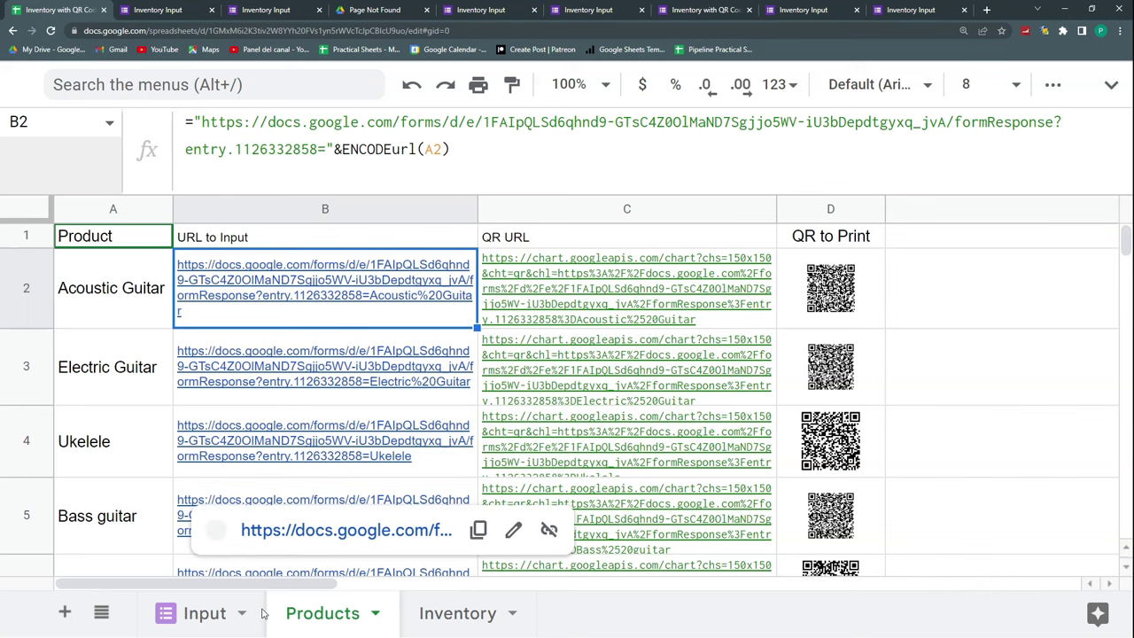
left_click(210, 616)
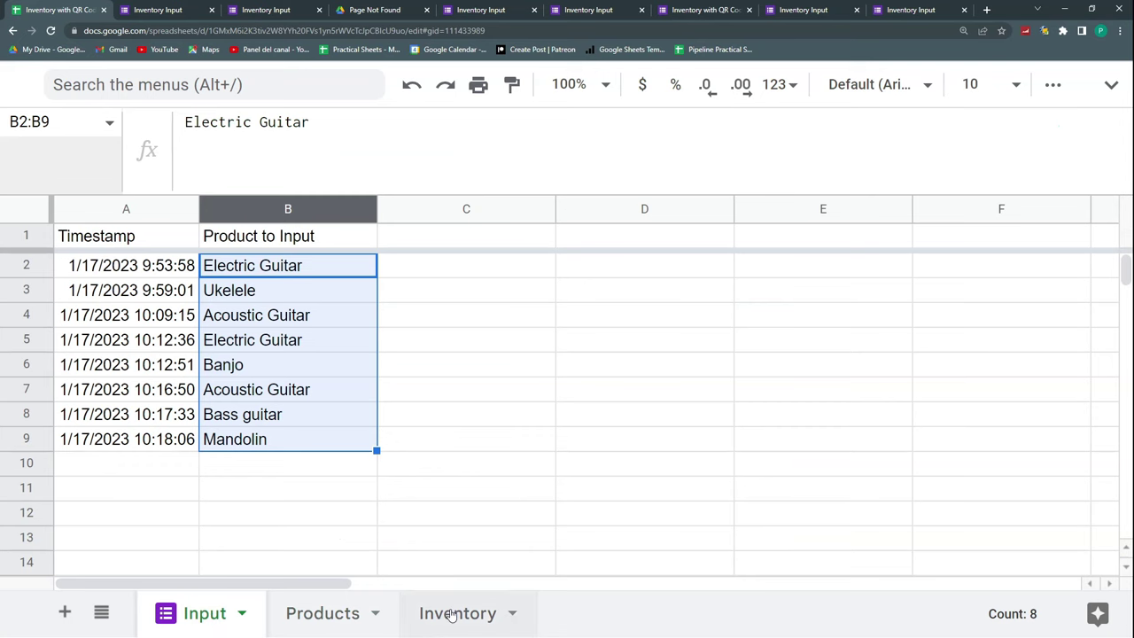
key("ctrl+Page_Down")
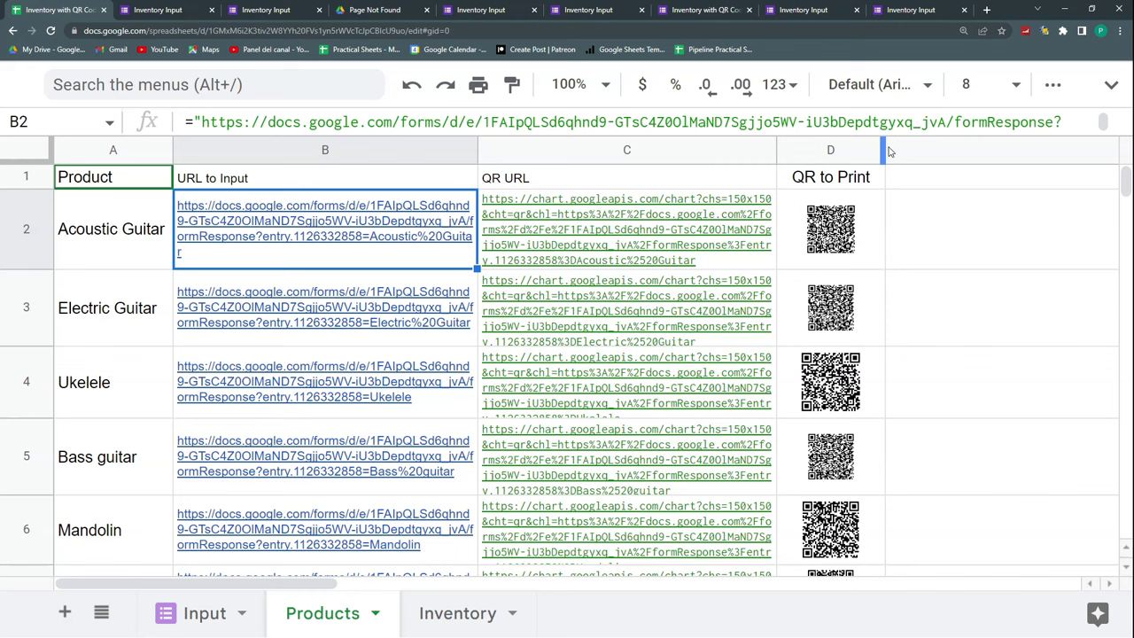
left_click_drag(883, 149, 910, 148)
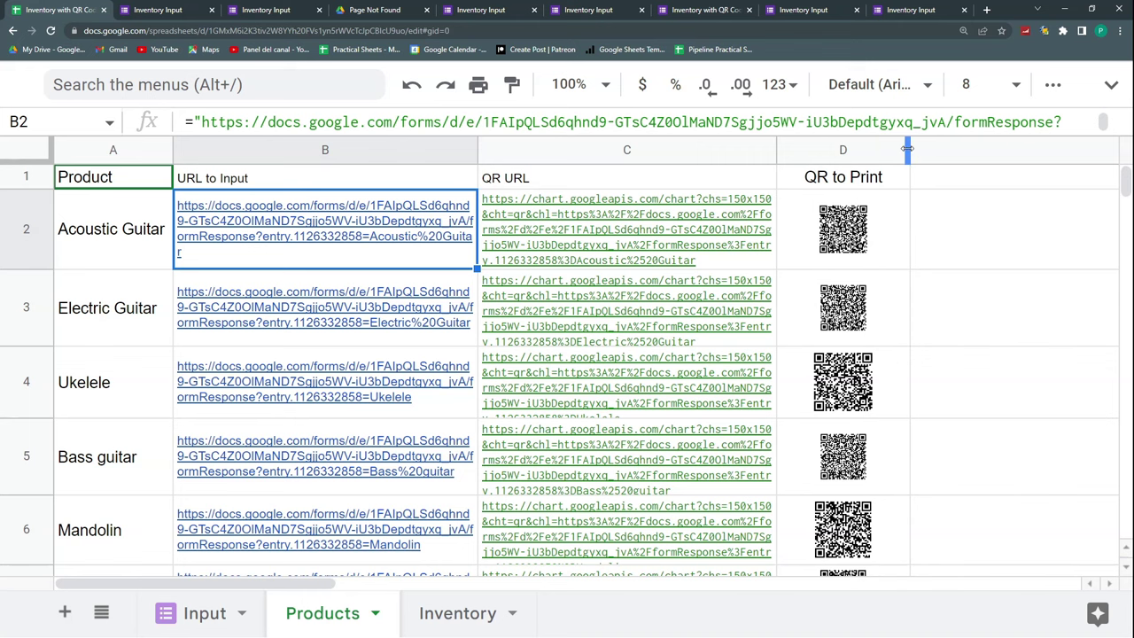
- Select the product names in A2:A4 together with the QR codes in D2:D3 on Products, skipping the URL columns
left_click(884, 229)
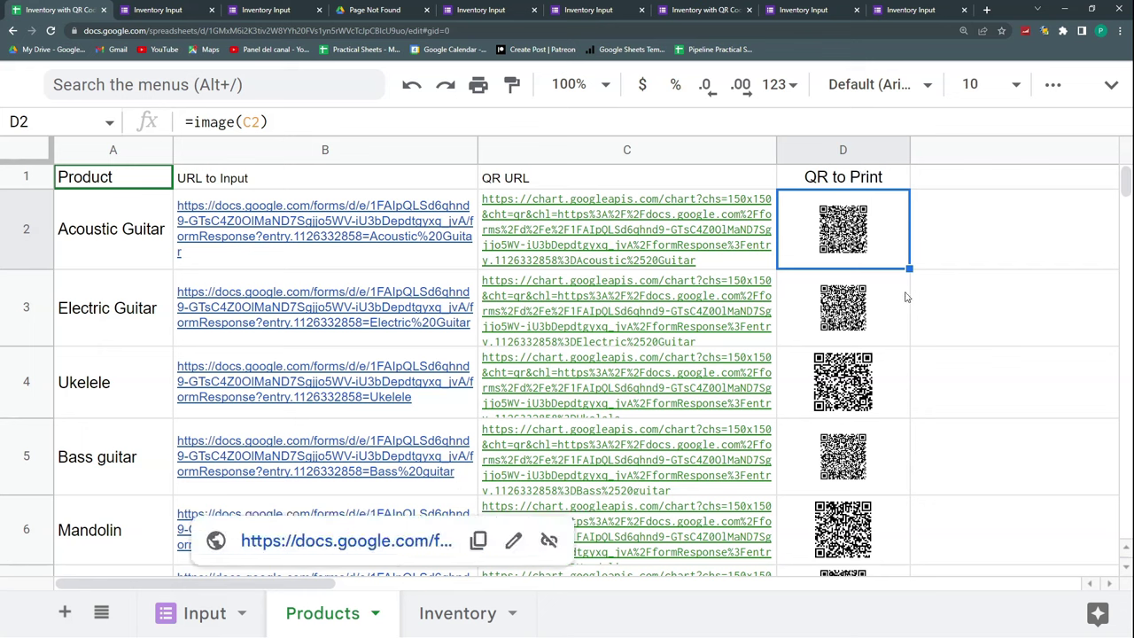
left_click(132, 232)
left_click(897, 263, "ctrl")
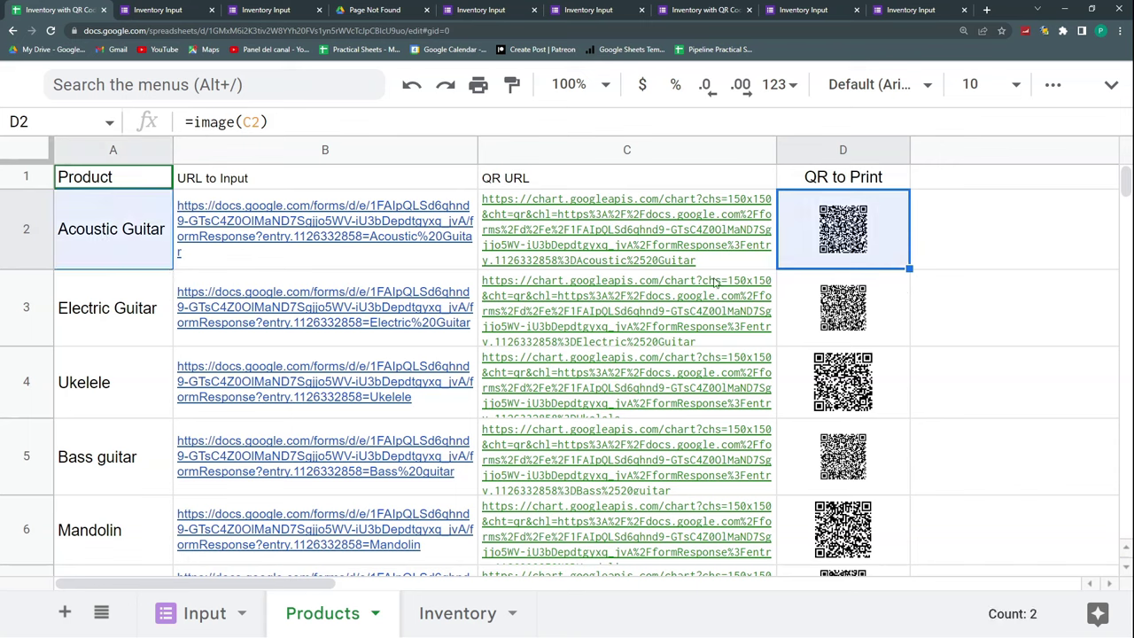
left_click(142, 321, "ctrl")
left_click(895, 324, "ctrl")
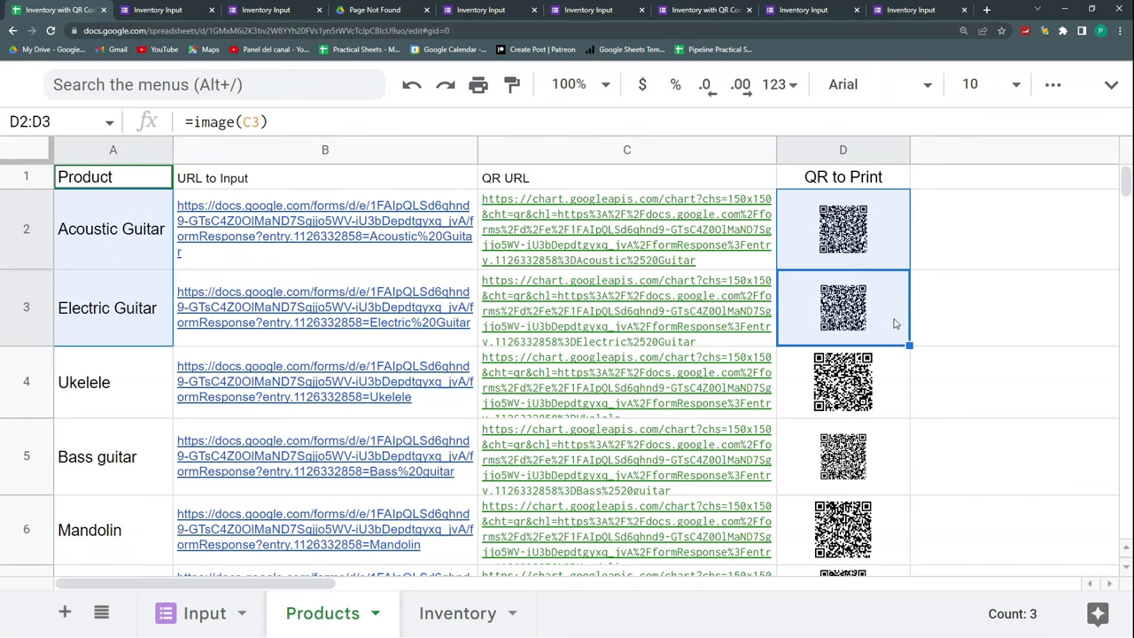
left_click(128, 403, "ctrl")
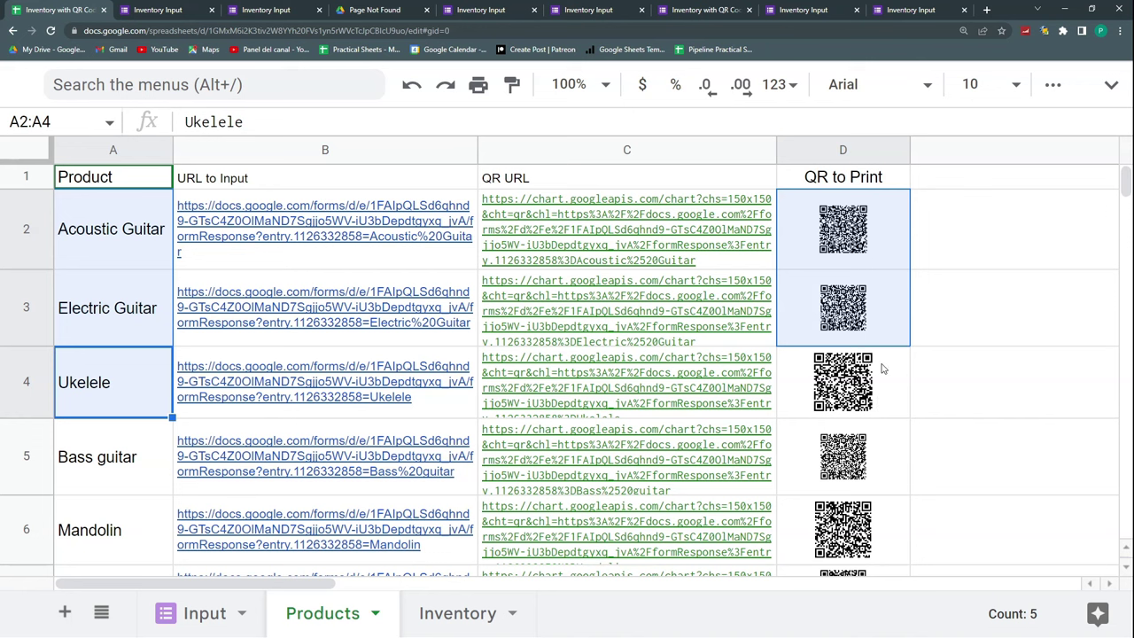